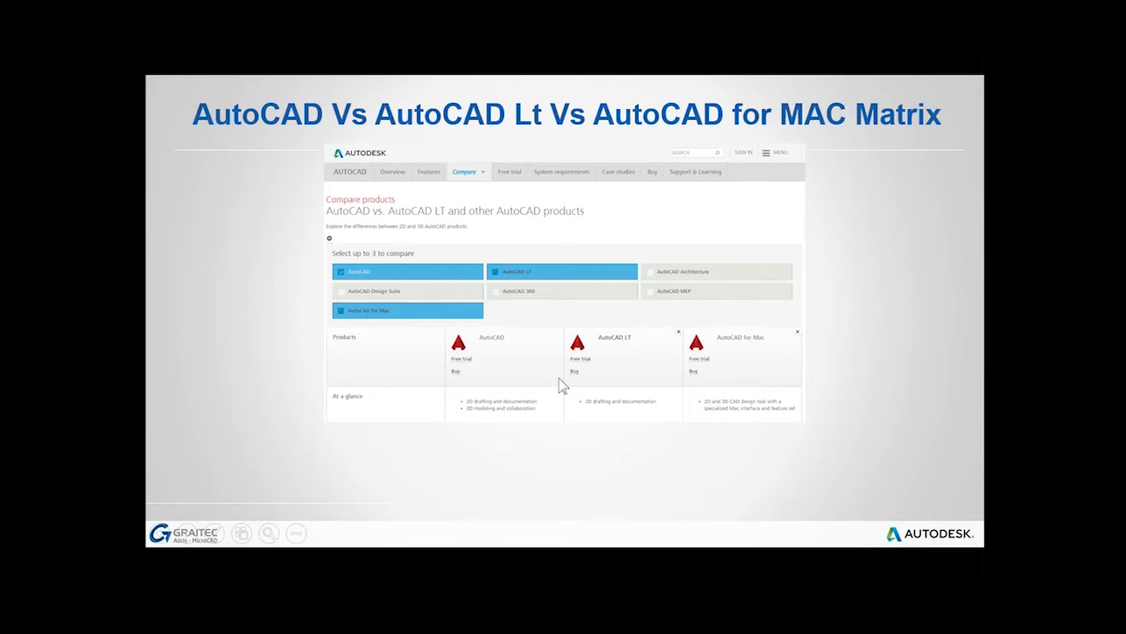
Advance the deck to the comparison matrix's Features > Documentation rows for AutoCAD, LT and Mac.
{"action": "left_click", "coordinate": [655, 276]}
{"action": "left_click", "coordinate": [649, 293]}
{"action": "left_click", "coordinate": [495, 276]}
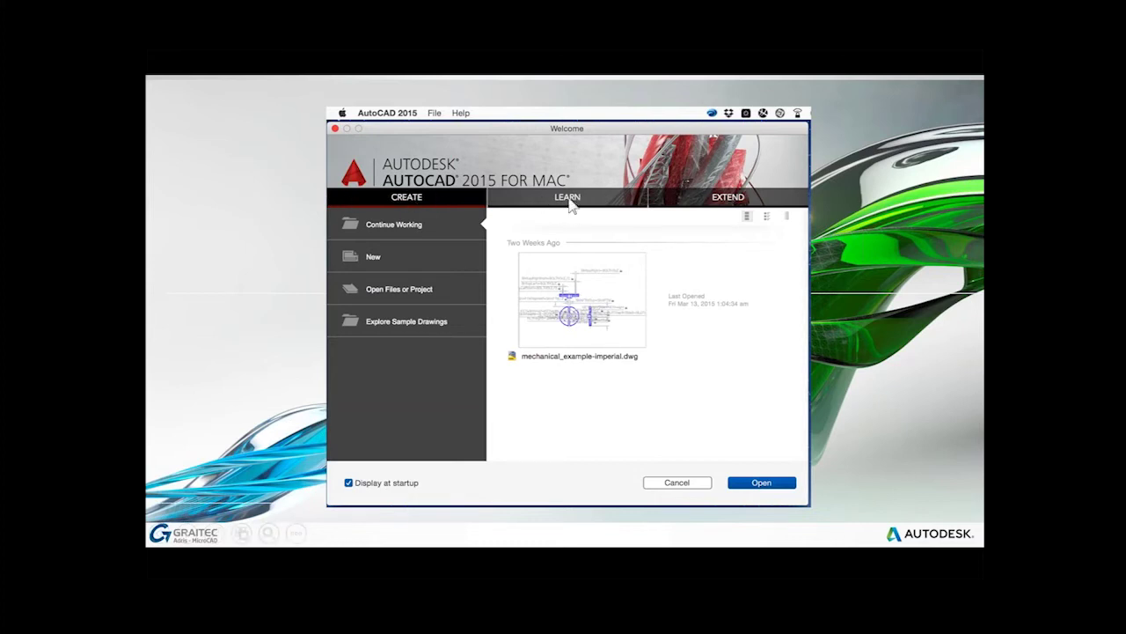
Open the Welcome window's Learn page listing the tutorial videos.
{"action": "left_click", "coordinate": [632, 206]}
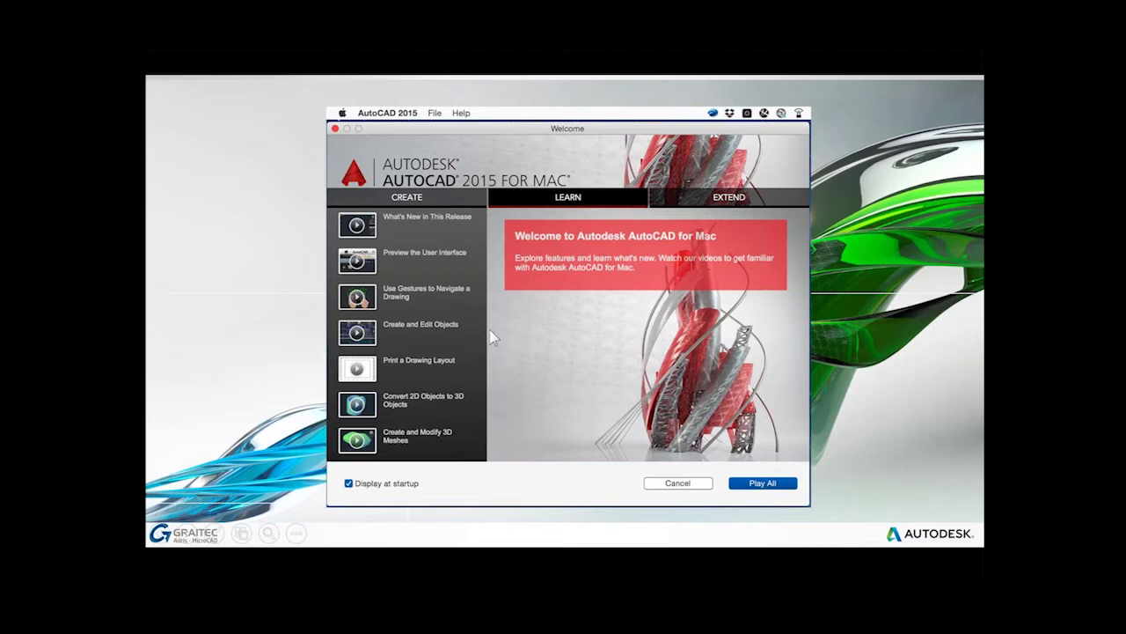
Glance at the Extend online resources, then start a new blank drawing, Drawing1.dwg.
{"action": "left_click", "coordinate": [732, 199]}
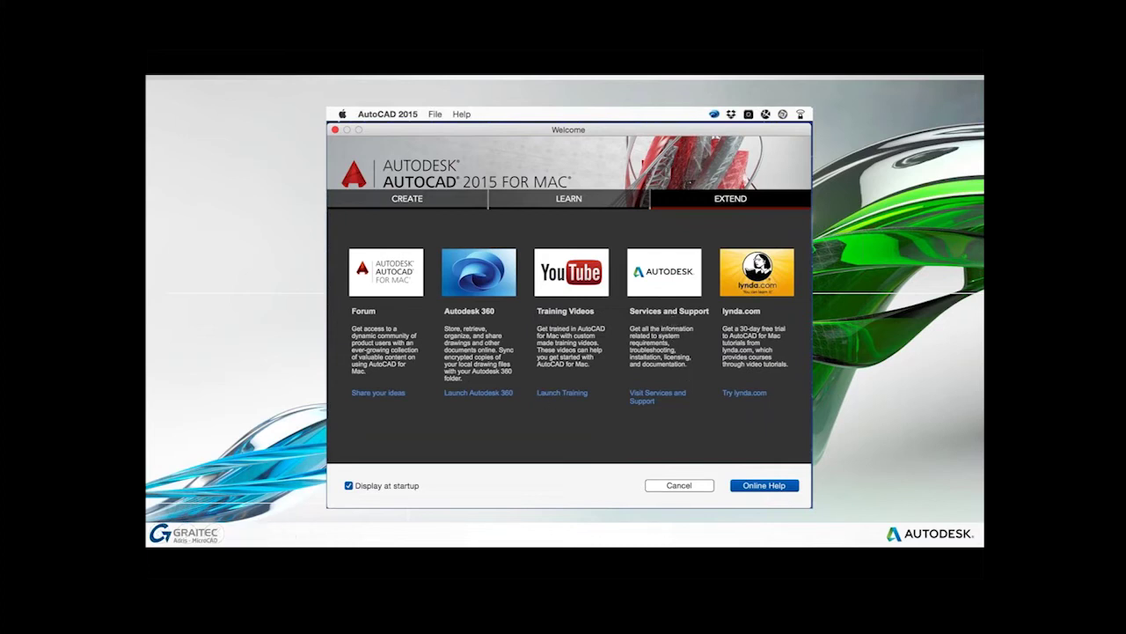
{"action": "left_click", "coordinate": [405, 199]}
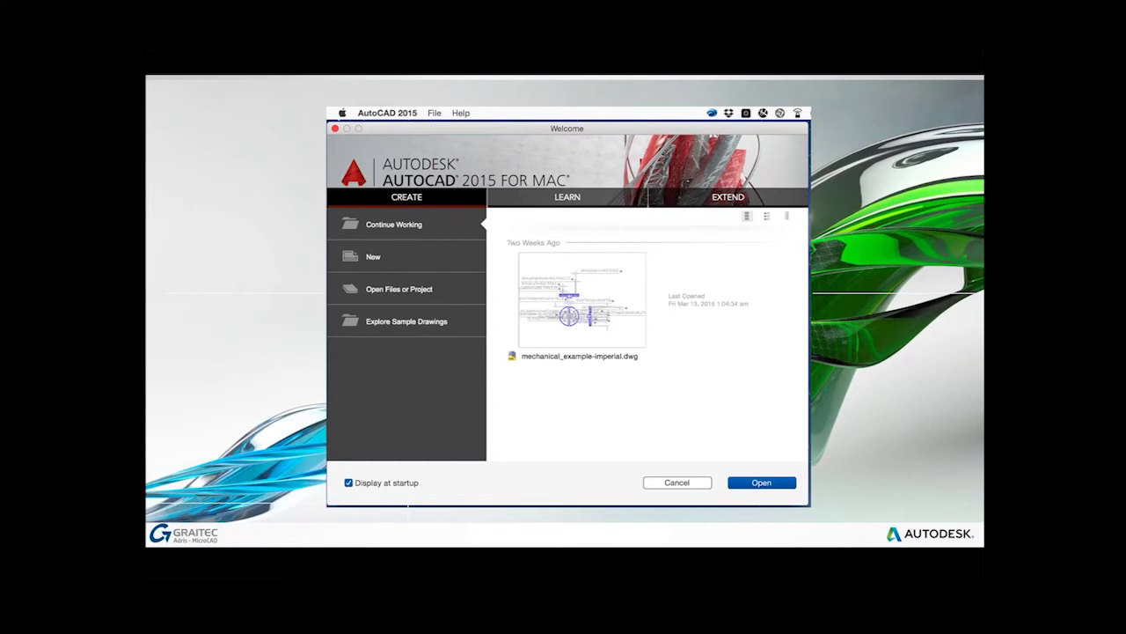
{"action": "left_click", "coordinate": [372, 255]}
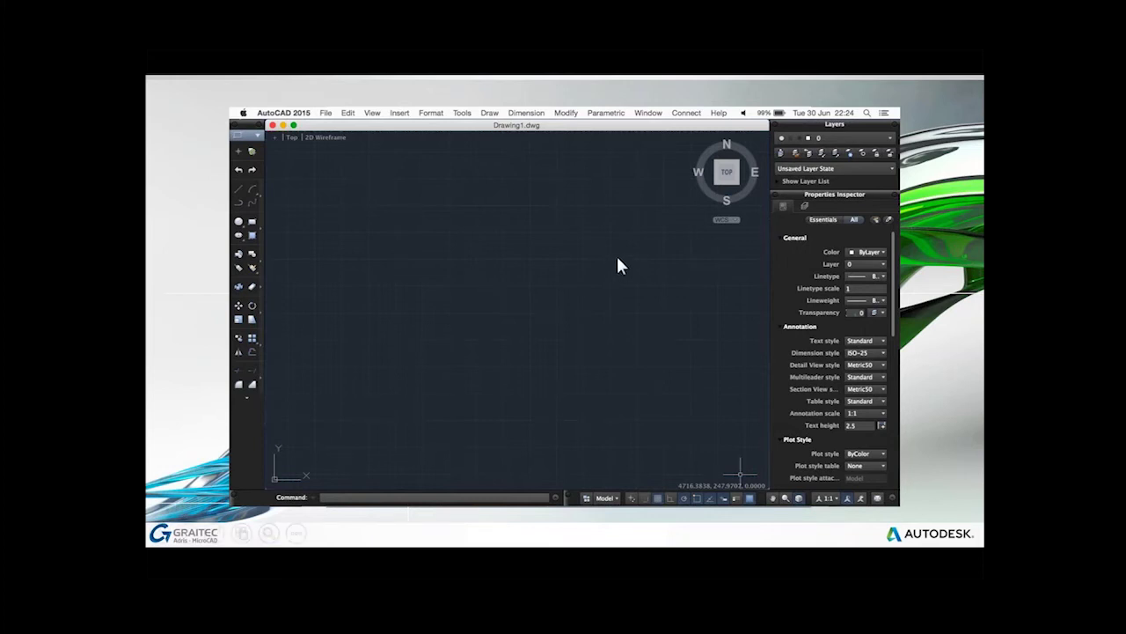
{"action": "left_click", "coordinate": [834, 125]}
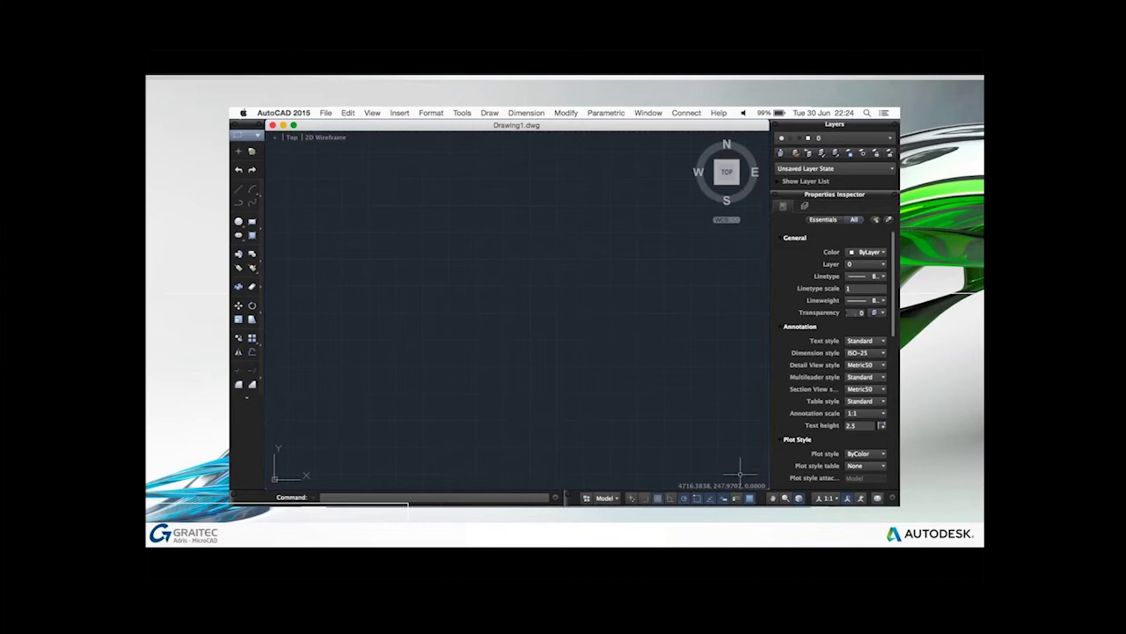
Switch the Tool Palette from the Drafting to the Annotation tool set.
{"action": "left_click", "coordinate": [257, 136]}
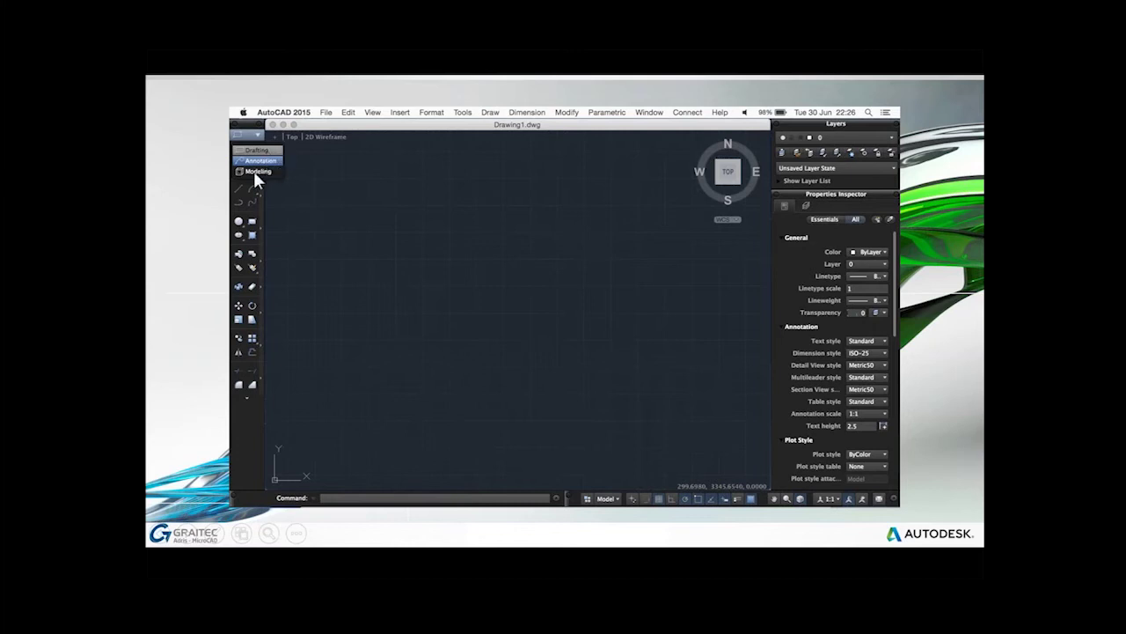
{"action": "left_click", "coordinate": [258, 162]}
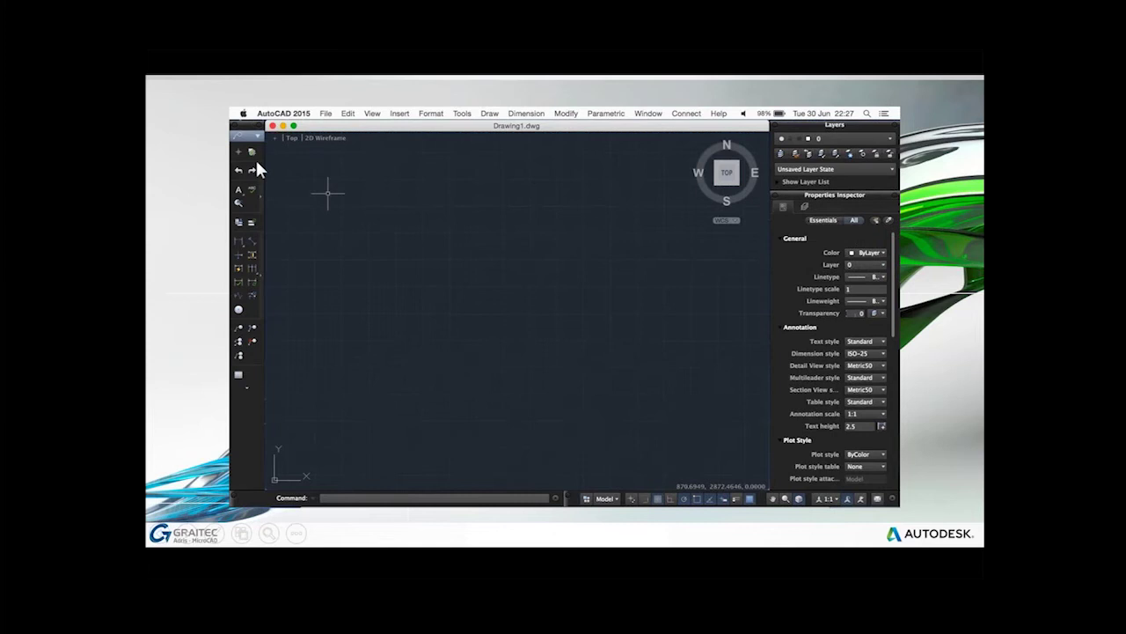
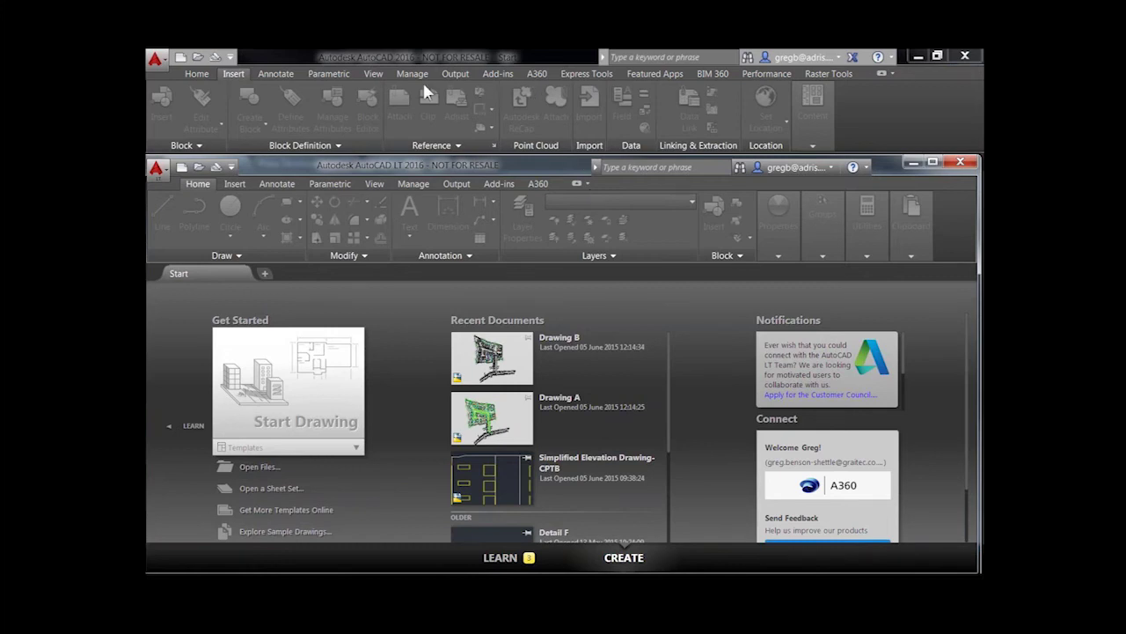
Nudge the AutoCAD LT Start window upward to uncover AutoCAD 2016's LEARN/CREATE bar.
{"action": "left_click", "coordinate": [499, 78]}
{"action": "mouse_move", "coordinate": [285, 163]}
{"action": "left_mouse_down"}
{"action": "mouse_move", "coordinate": [374, 148]}
{"action": "mouse_move", "coordinate": [290, 150]}
{"action": "left_mouse_up"}
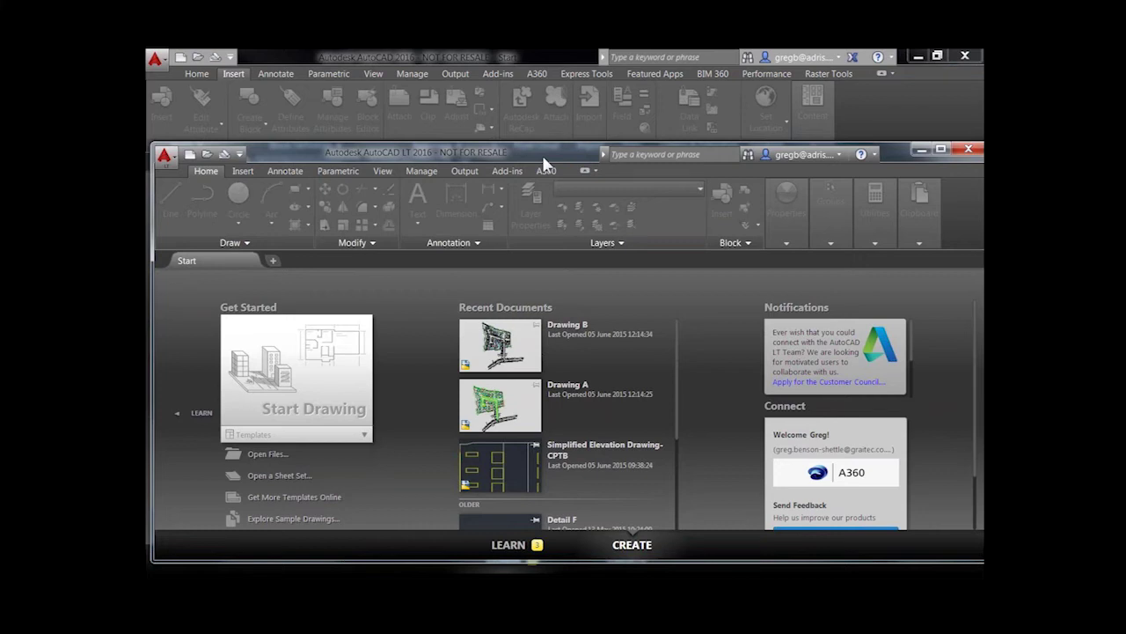
{"action": "left_click_drag", "start_coordinate": [543, 150], "coordinate": [548, 128]}
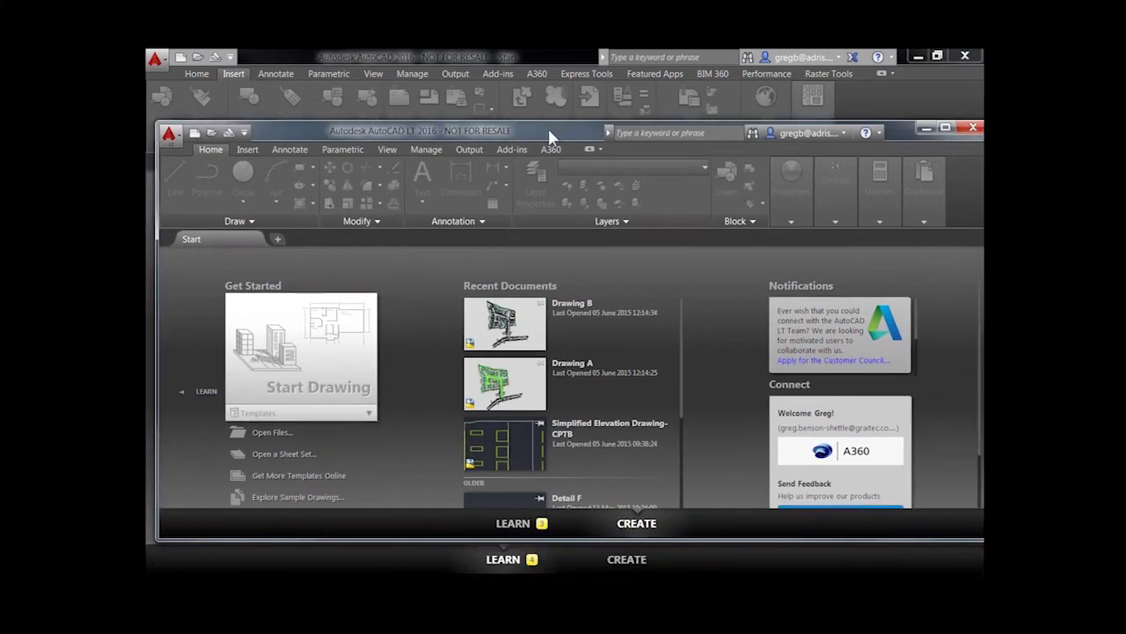
Minimize AutoCAD LT and pin Plaza Developments in AutoCAD 2016's Recent Documents.
{"action": "left_click", "coordinate": [925, 128]}
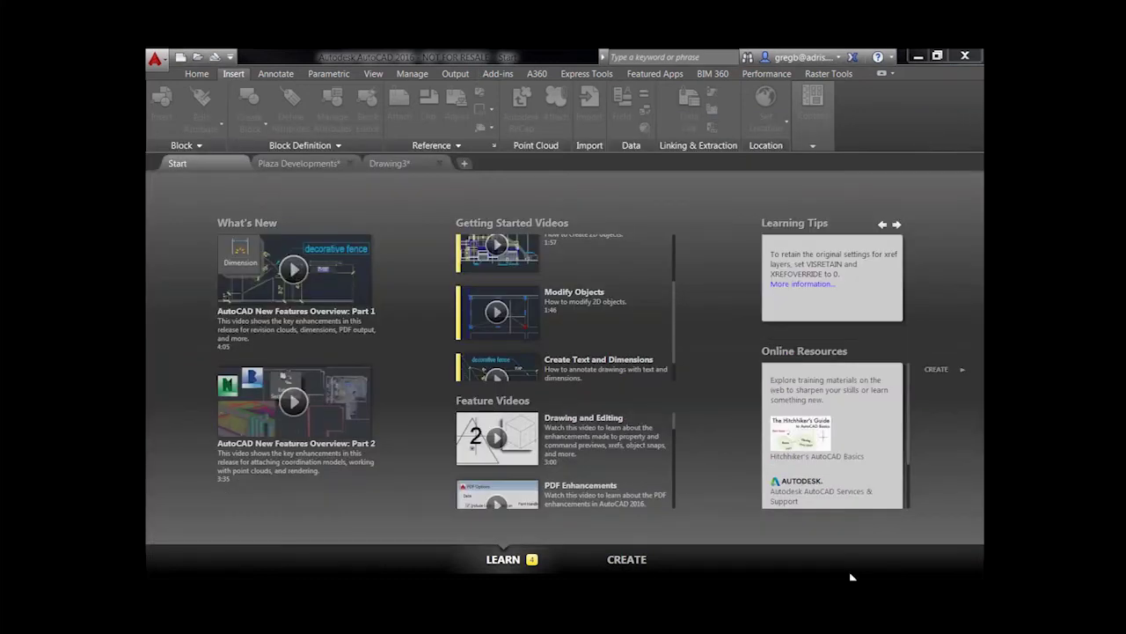
{"action": "left_click", "coordinate": [626, 561]}
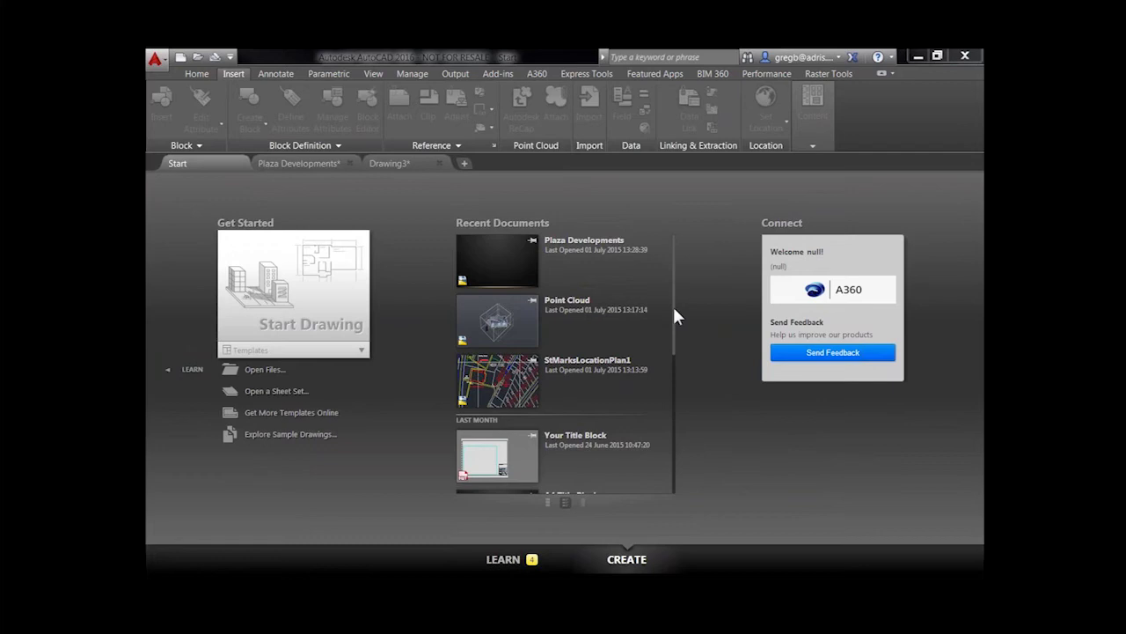
{"action": "left_click_drag", "start_coordinate": [678, 315], "coordinate": [679, 448]}
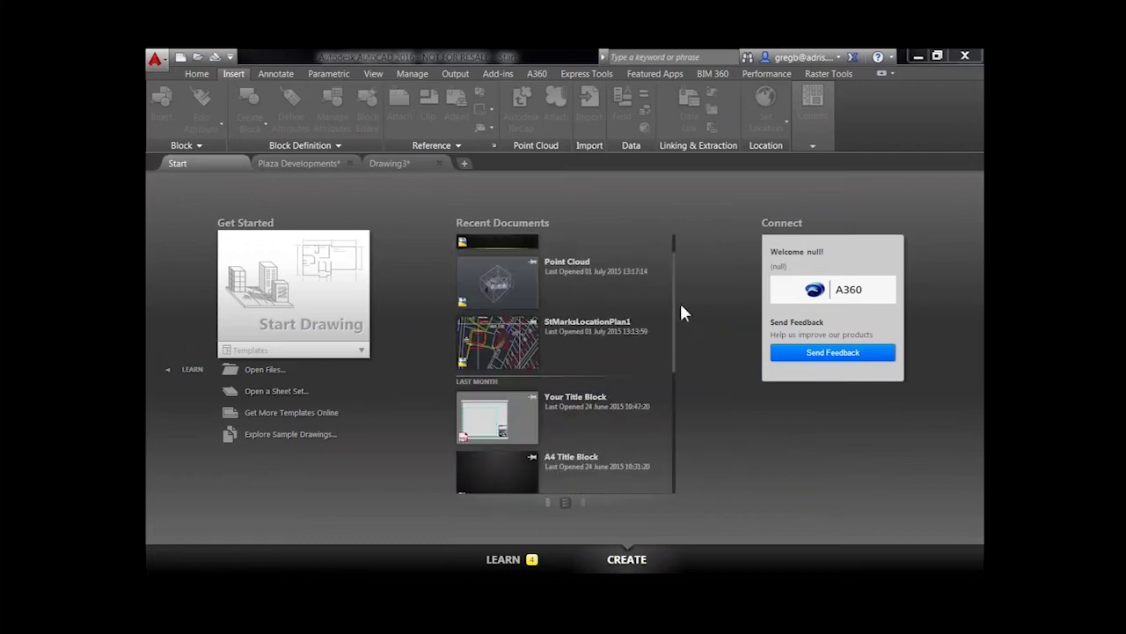
{"action": "scroll", "coordinate": [537, 254], "scroll_direction": "up", "scroll_amount": 1}
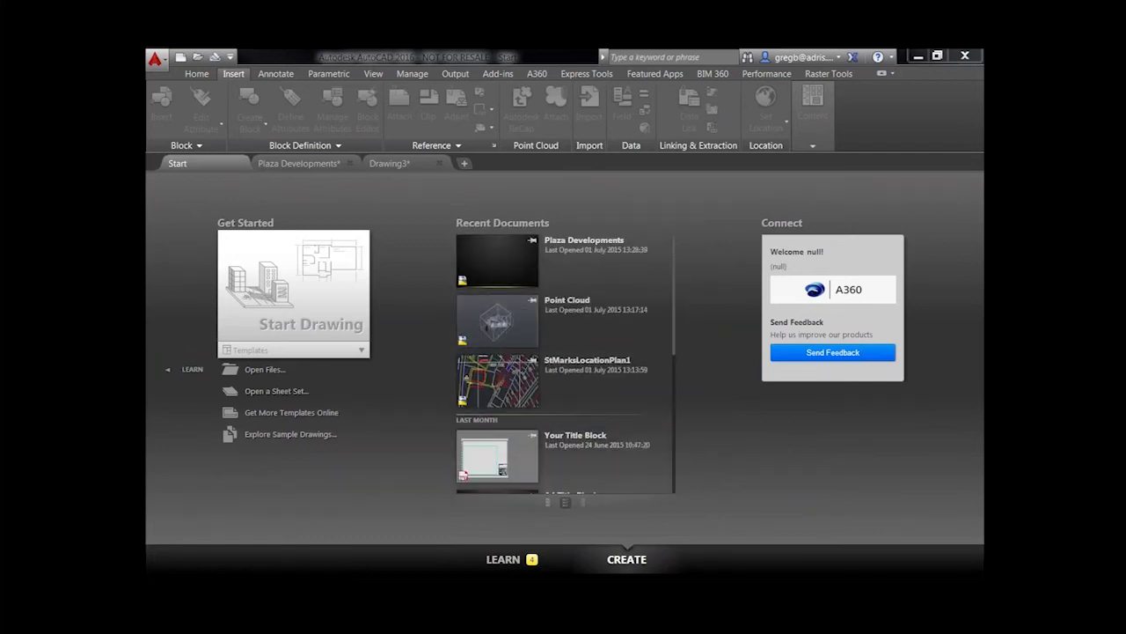
{"action": "left_click", "coordinate": [533, 241]}
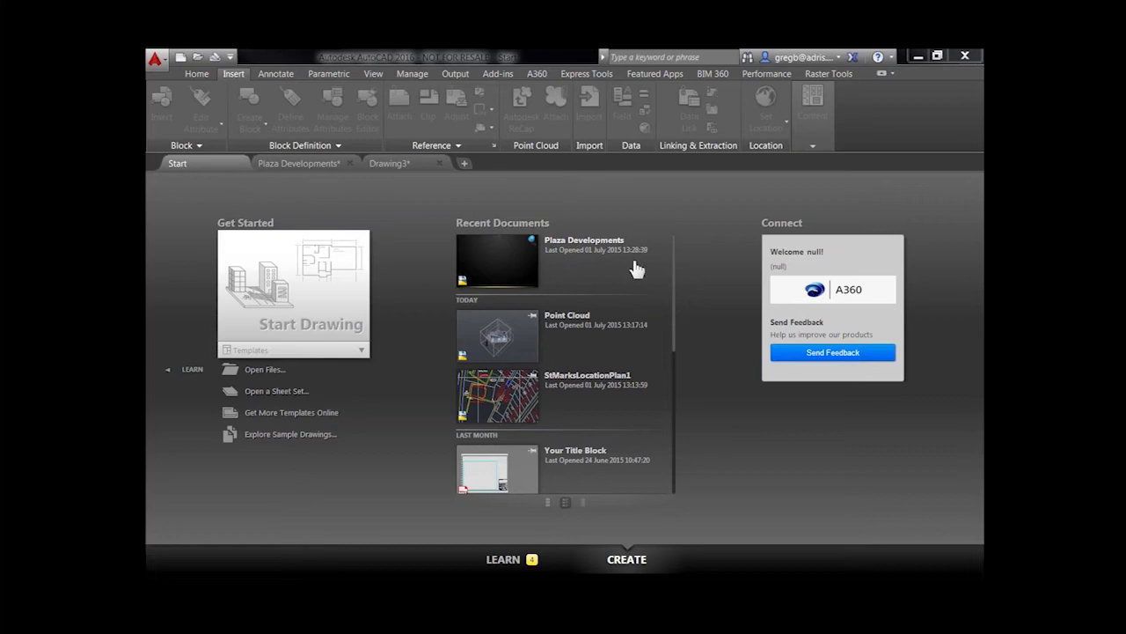
Browse the Learn page's resources, then return to the Create page.
{"action": "left_click", "coordinate": [504, 561]}
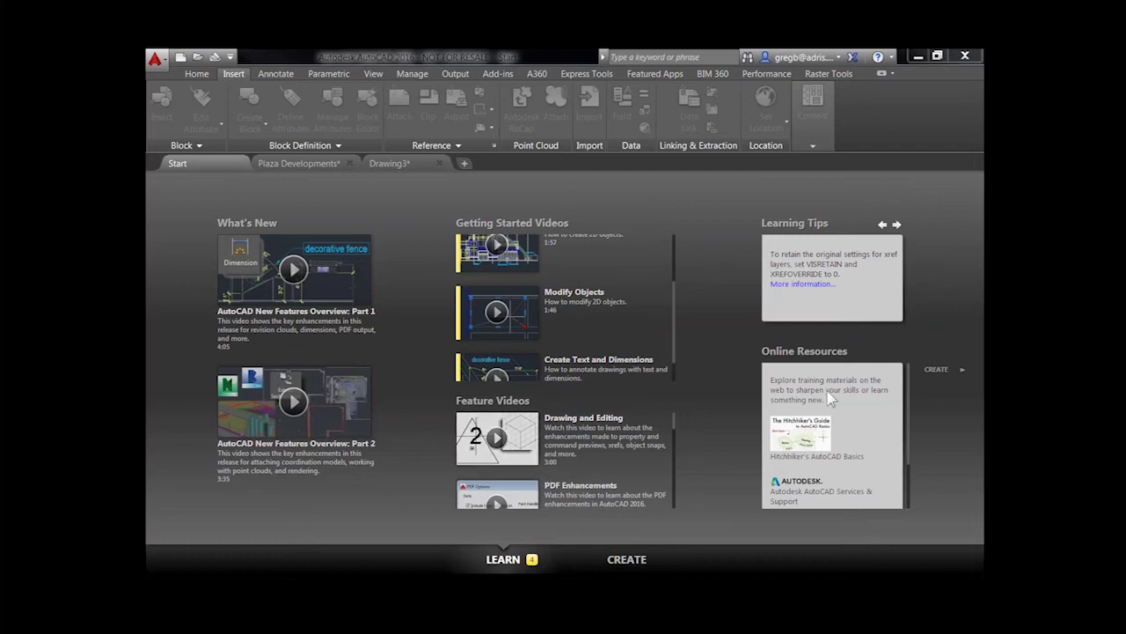
{"action": "left_click_drag", "start_coordinate": [906, 400], "coordinate": [902, 475]}
{"action": "scroll", "coordinate": [904, 480], "scroll_direction": "up", "scroll_amount": 5}
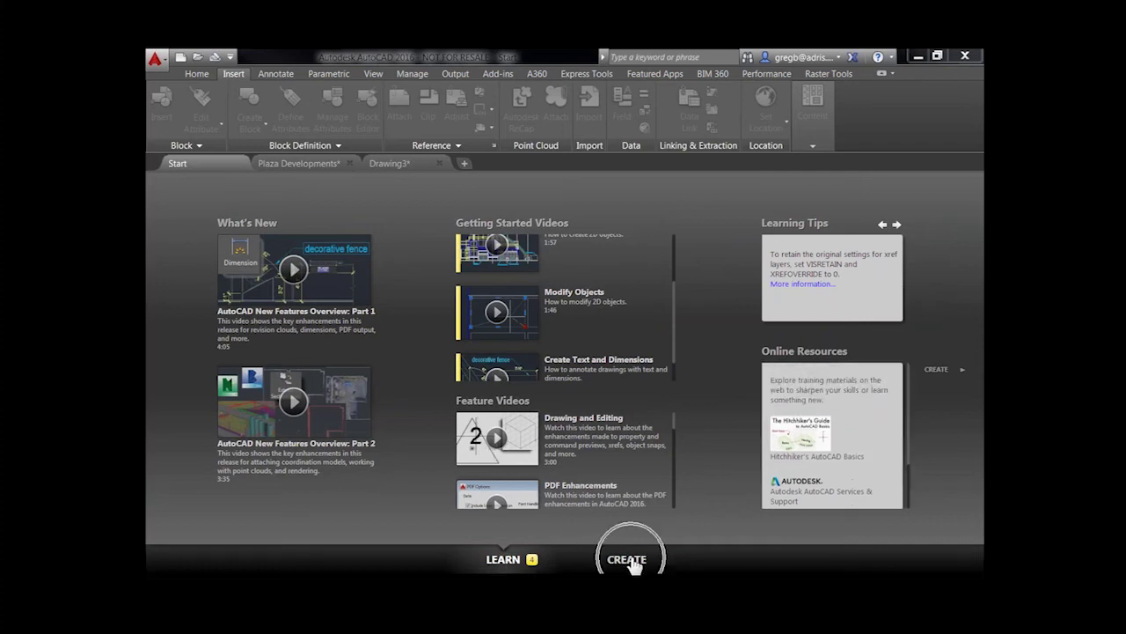
{"action": "left_click", "coordinate": [940, 369]}
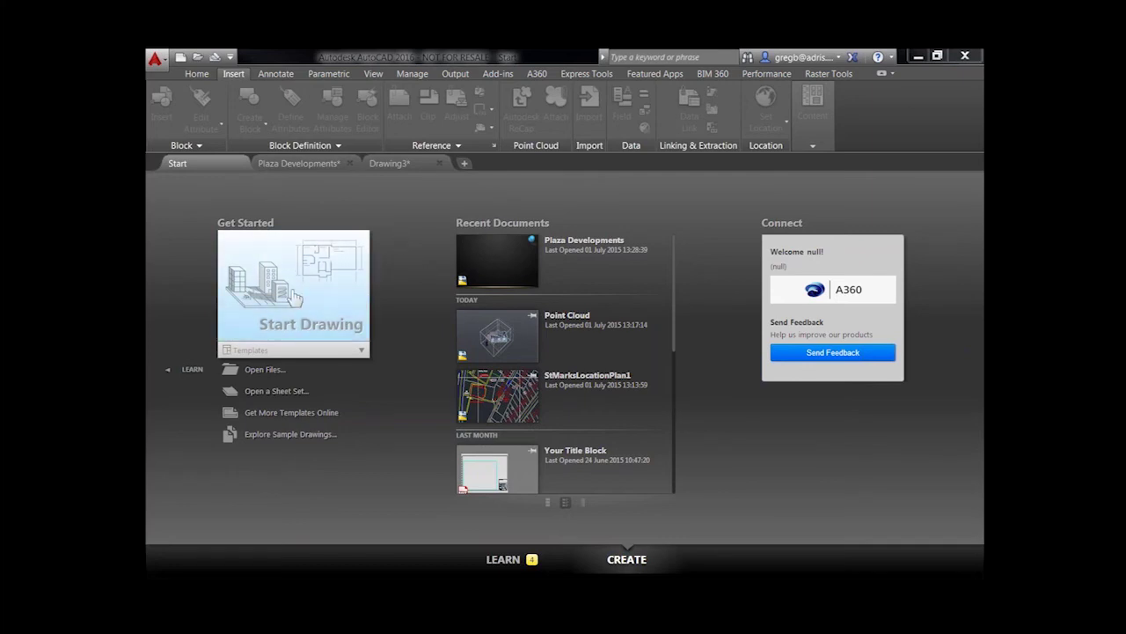
Glance at the Templates list, then switch to Plaza Developments and display its Model space.
{"action": "left_click", "coordinate": [361, 351]}
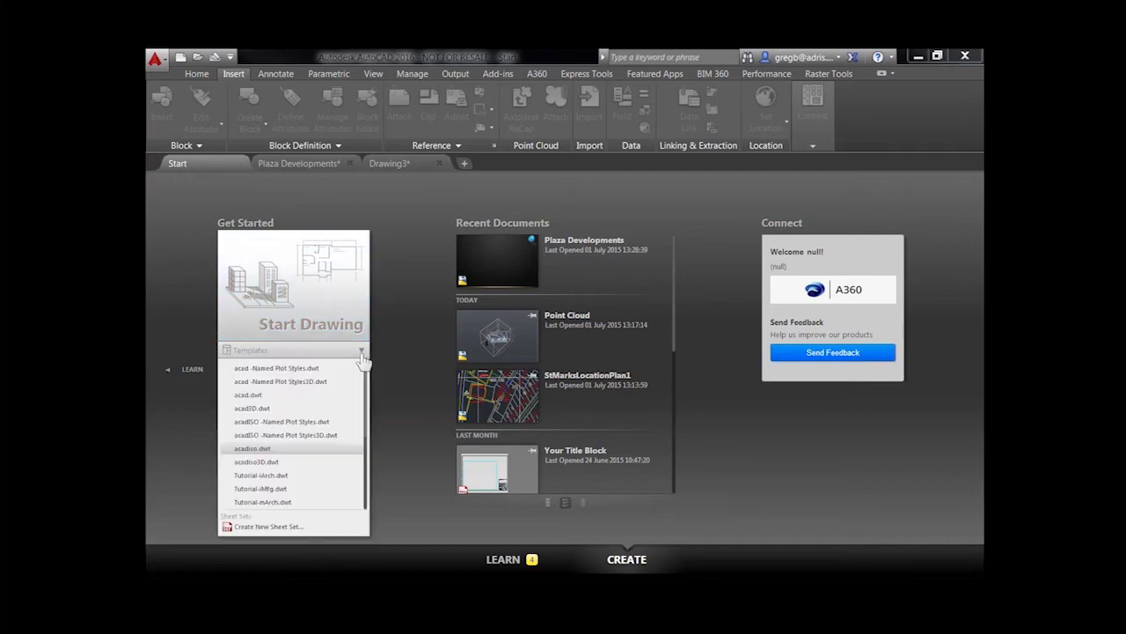
{"action": "left_click", "coordinate": [253, 449]}
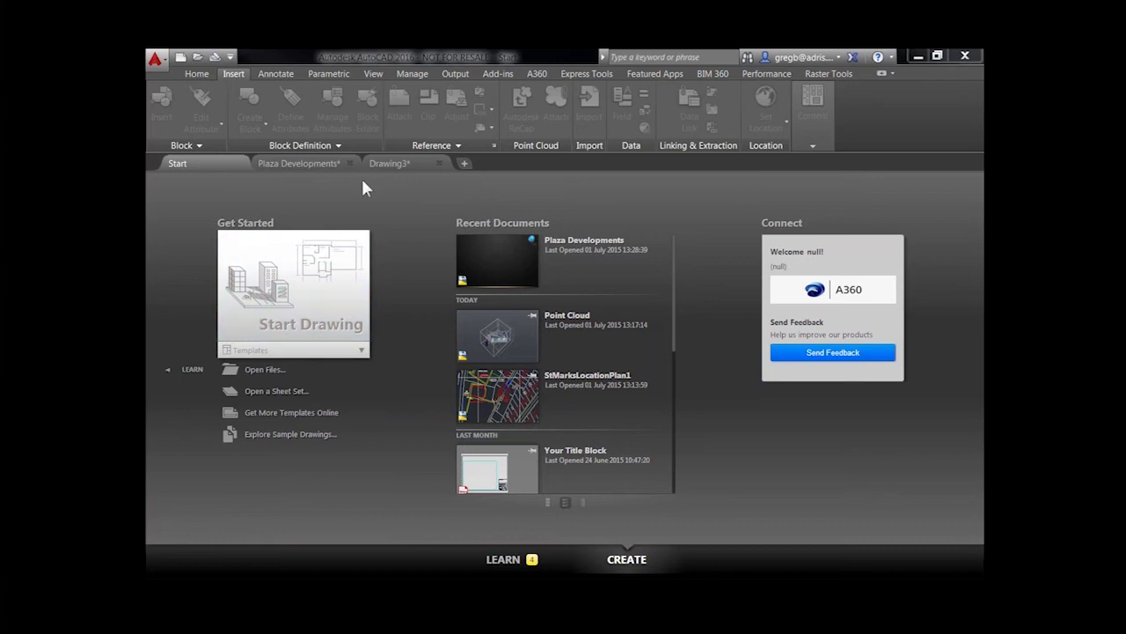
{"action": "left_click", "coordinate": [293, 164]}
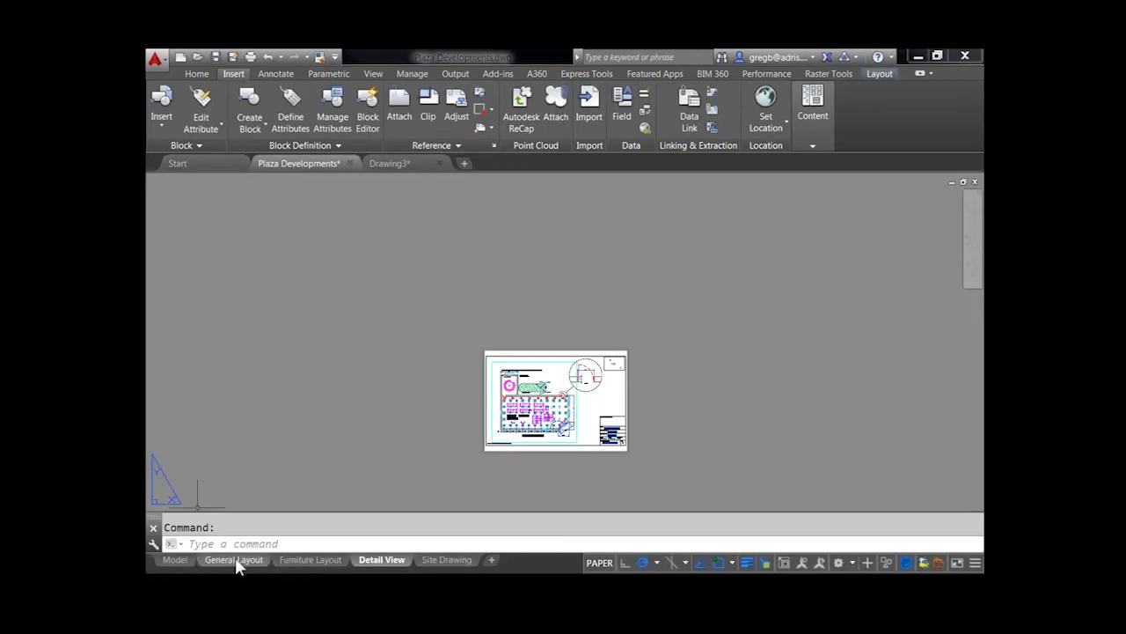
{"action": "left_click", "coordinate": [175, 560]}
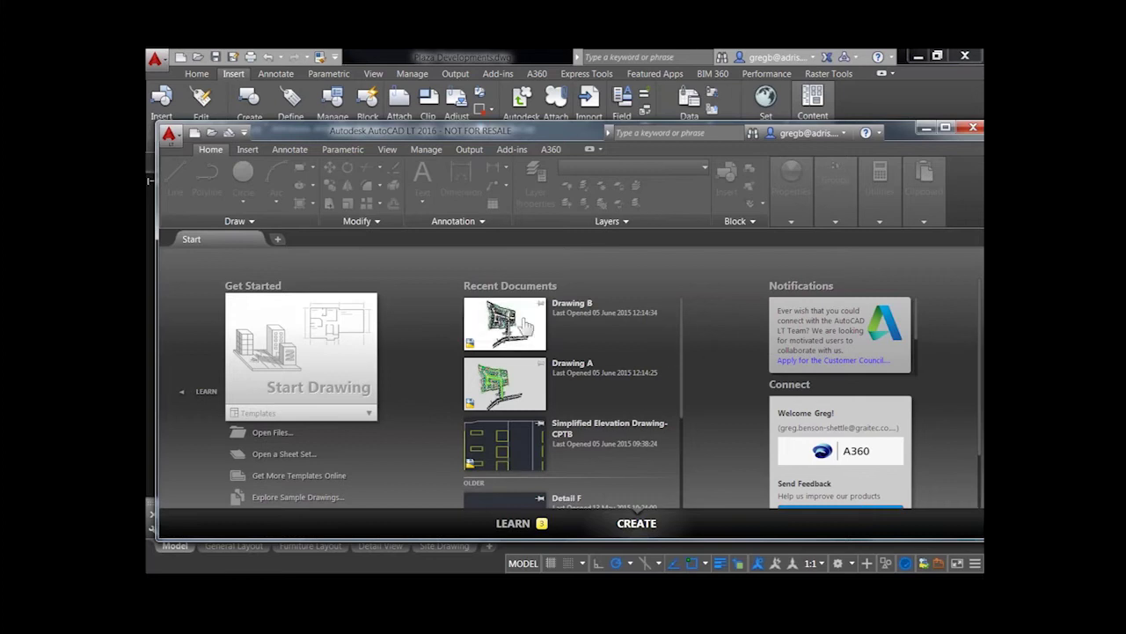
Open Drawing B from Recent Documents, ignoring the missing SHX font files.
{"action": "scroll", "coordinate": [563, 425], "scroll_direction": "down", "scroll_amount": 1}
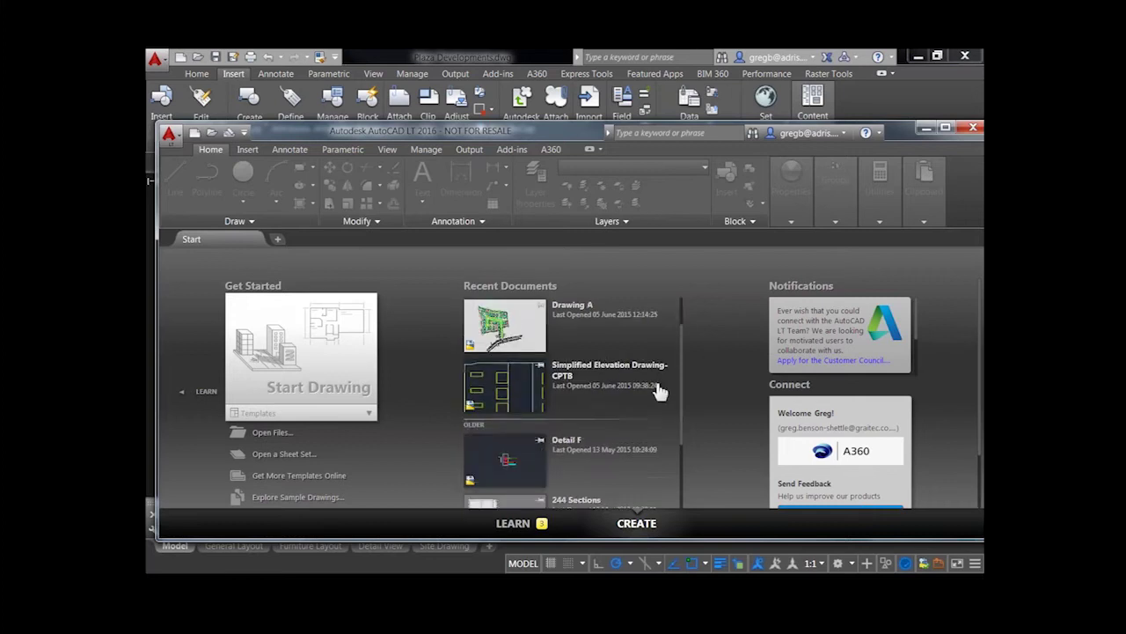
{"action": "scroll", "coordinate": [606, 363], "scroll_direction": "down", "scroll_amount": 1}
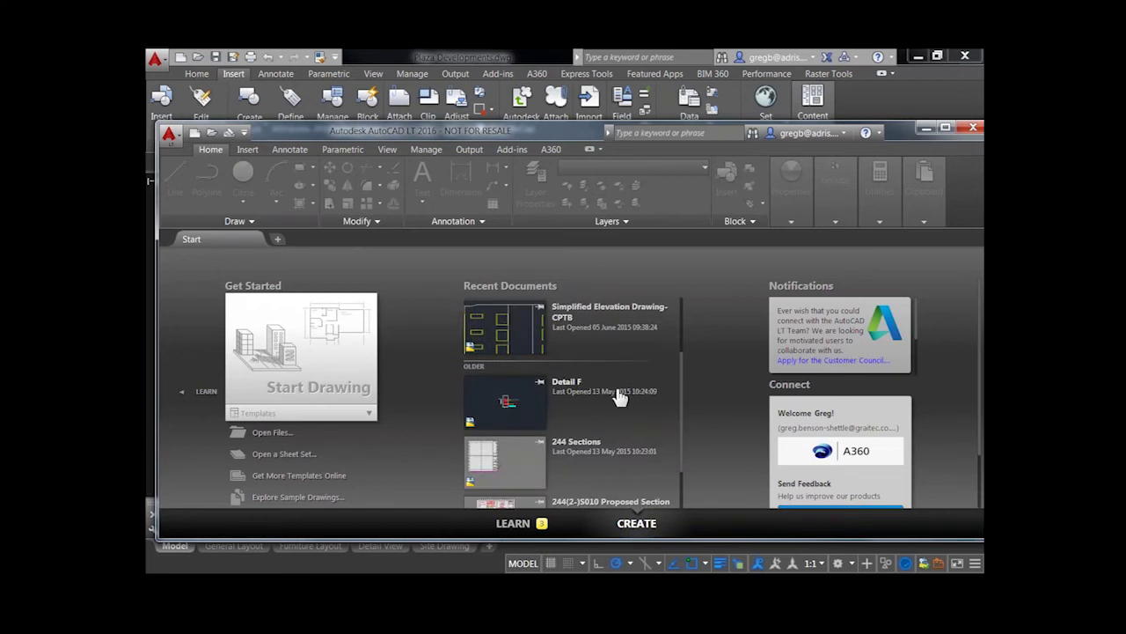
{"action": "scroll", "coordinate": [621, 397], "scroll_direction": "down", "scroll_amount": 1}
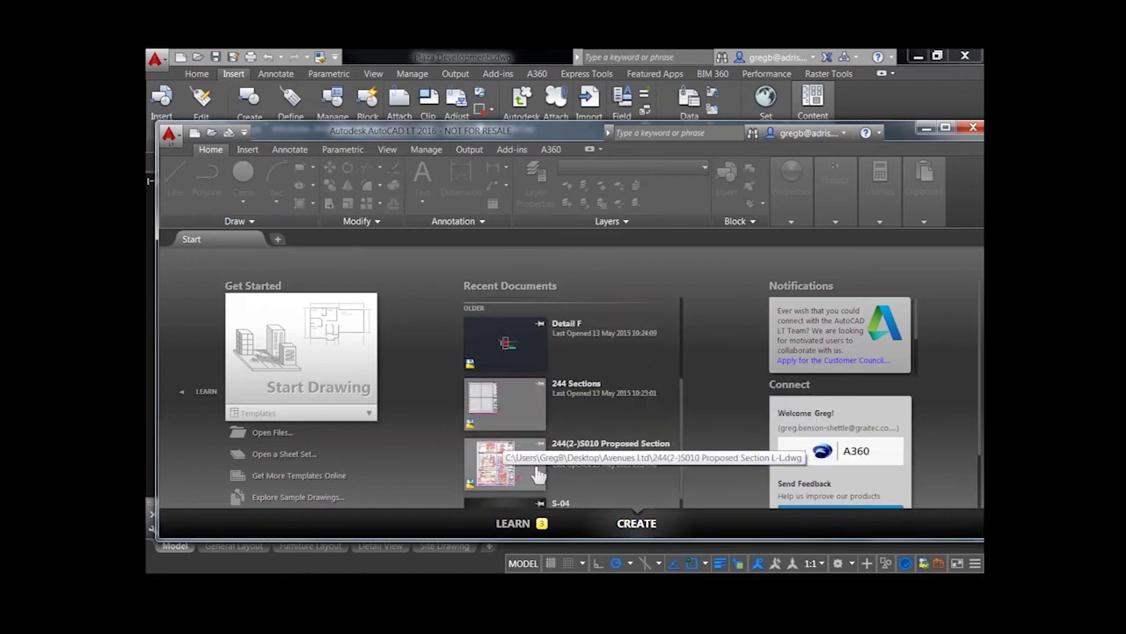
{"action": "scroll", "coordinate": [532, 361], "scroll_direction": "up", "scroll_amount": 3}
{"action": "left_click", "coordinate": [525, 346]}
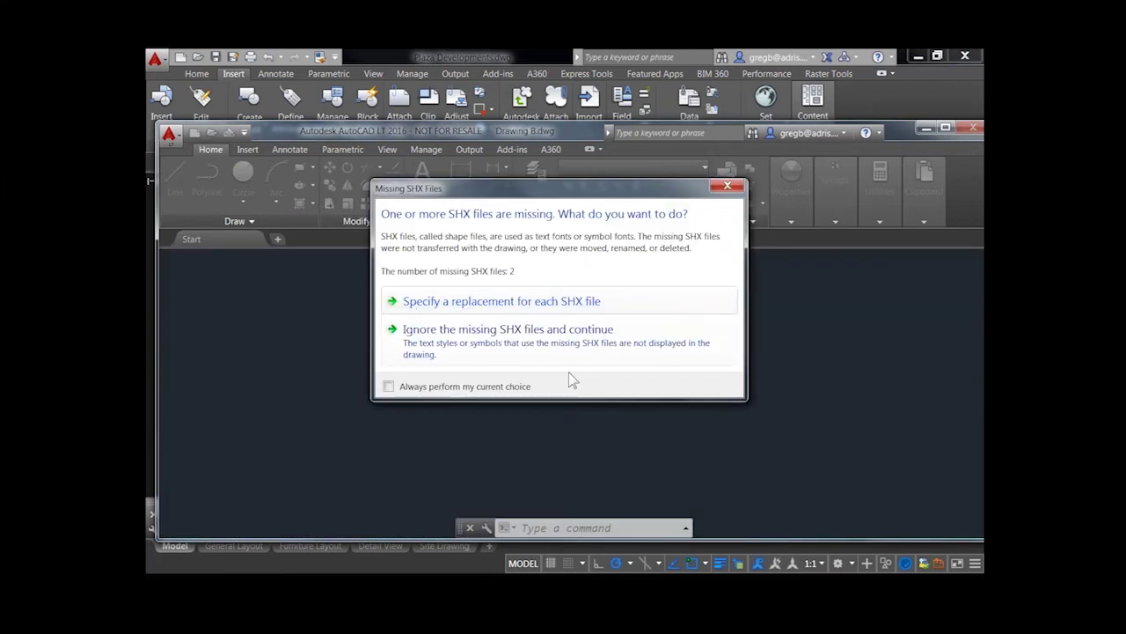
{"action": "left_click", "coordinate": [478, 344]}
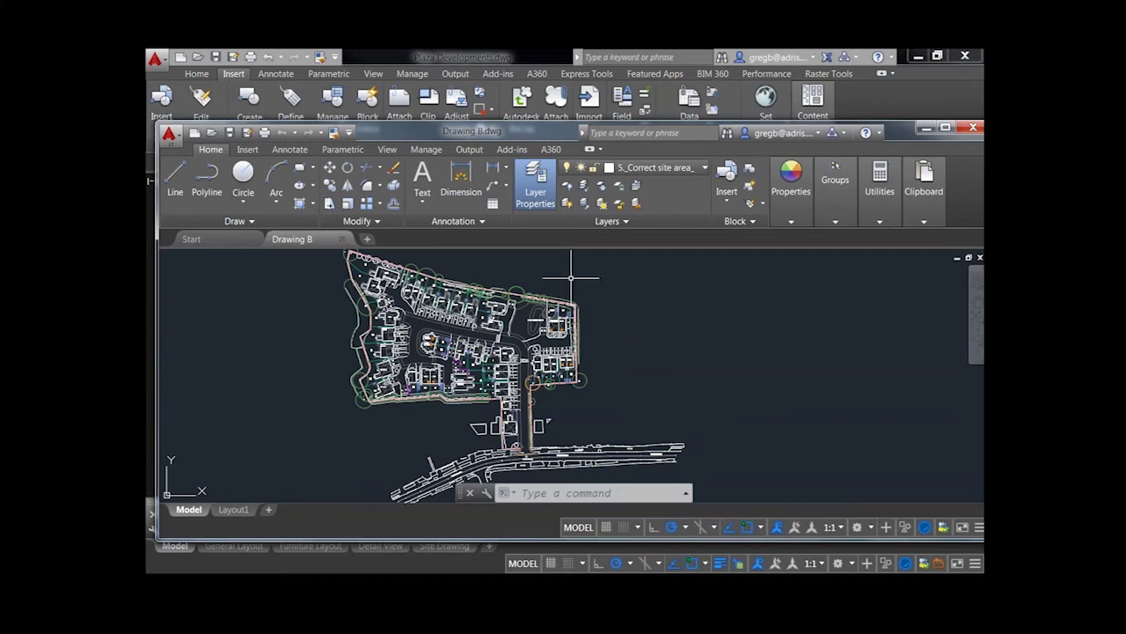
View AutoCAD LT's Dimensional constraint settings on the Parametric tab and close them unchanged.
{"action": "left_click", "coordinate": [345, 150]}
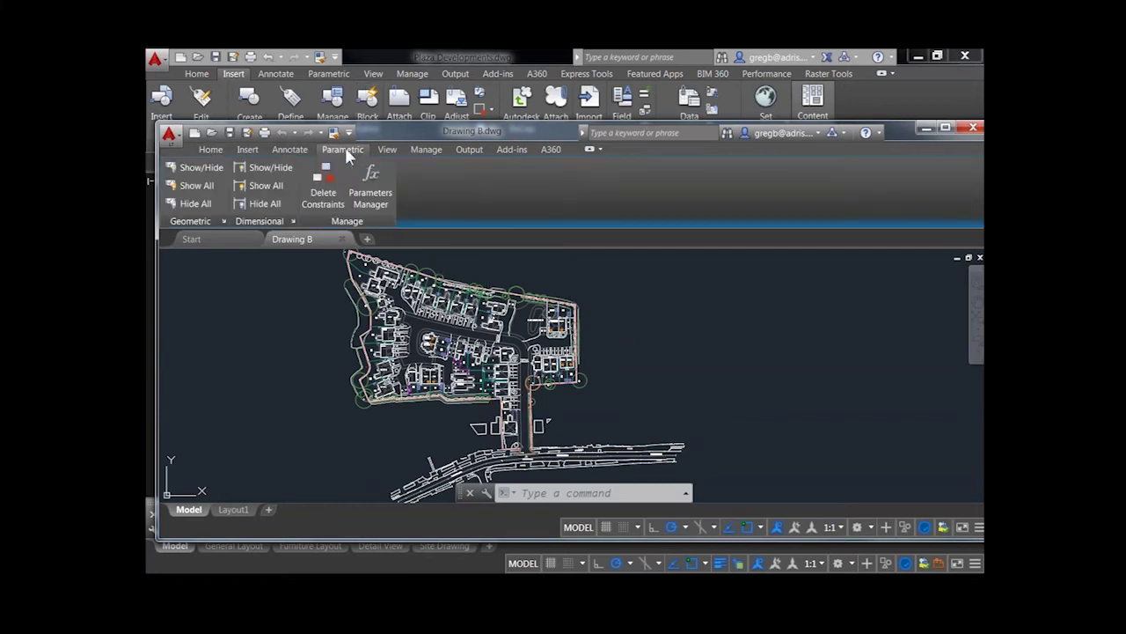
{"action": "left_click", "coordinate": [294, 221]}
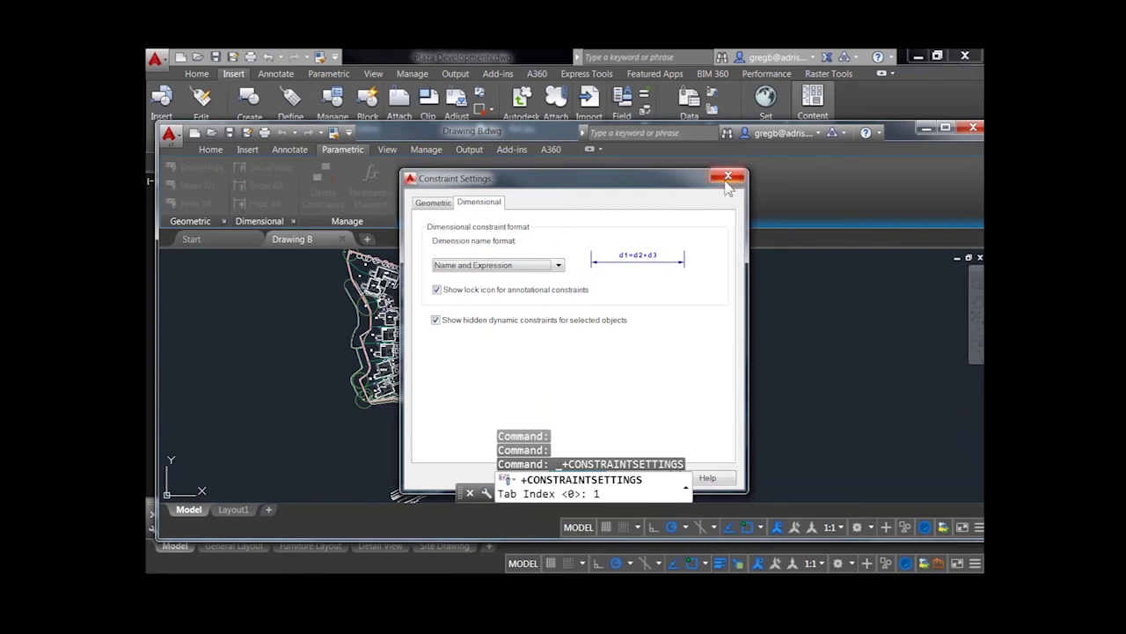
{"action": "left_click", "coordinate": [728, 177]}
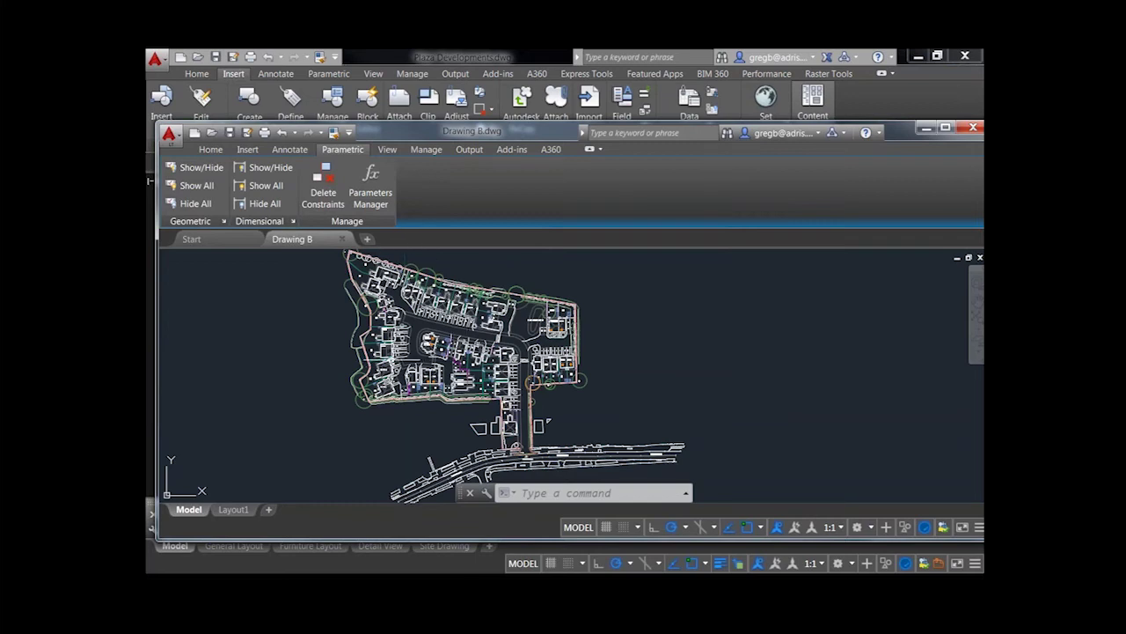
Bring Plaza Developments forward and show its Parametric ribbon tab.
{"action": "mouse_move", "coordinate": [394, 363]}
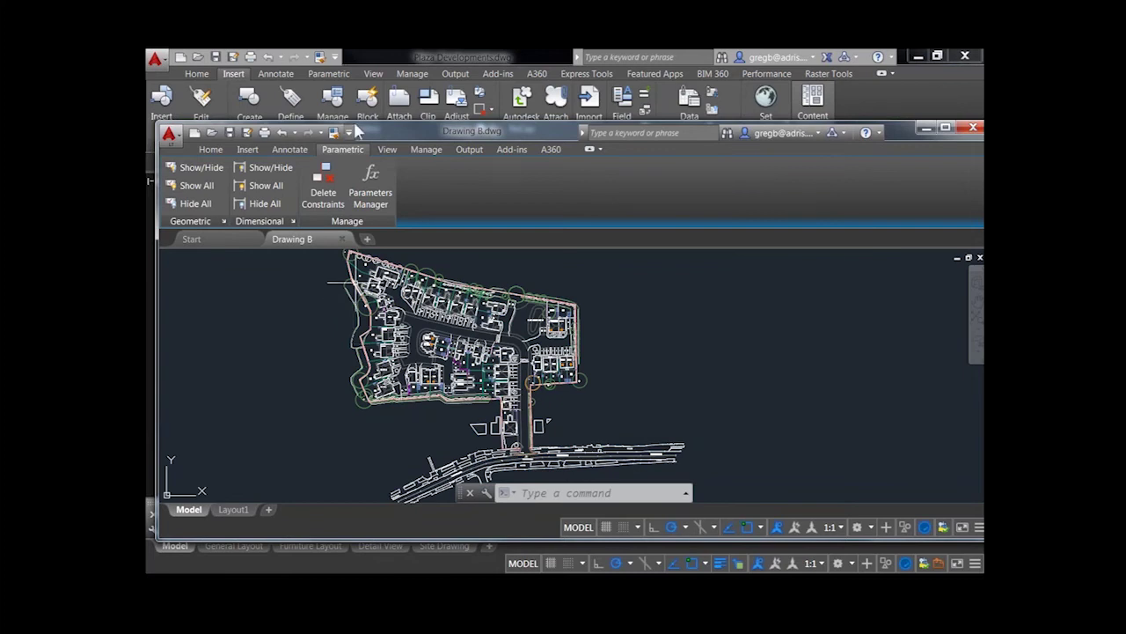
{"action": "left_click", "coordinate": [369, 55]}
{"action": "left_click", "coordinate": [329, 74]}
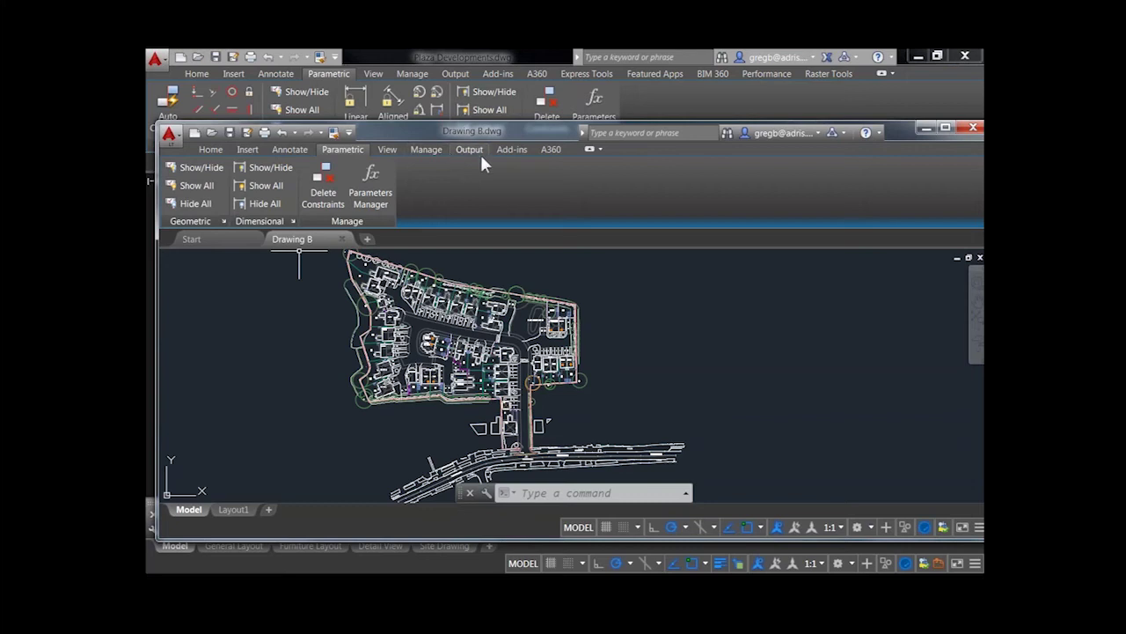
Show the Insert ribbon tab in both the LT and Plaza Developments windows.
{"action": "left_click", "coordinate": [250, 152]}
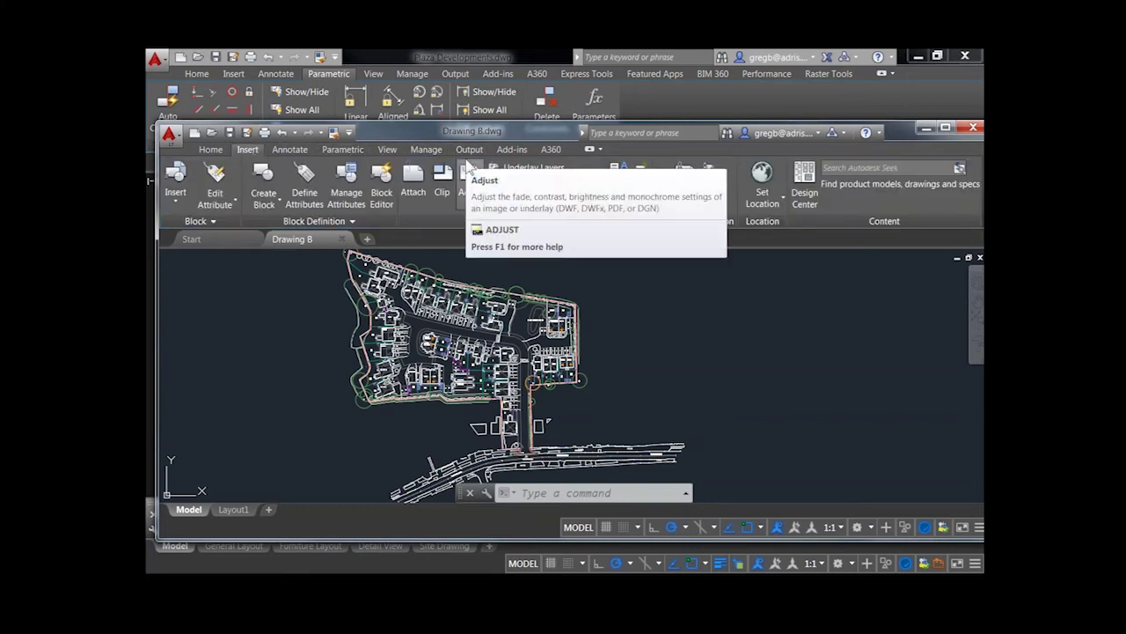
{"action": "left_click", "coordinate": [227, 72]}
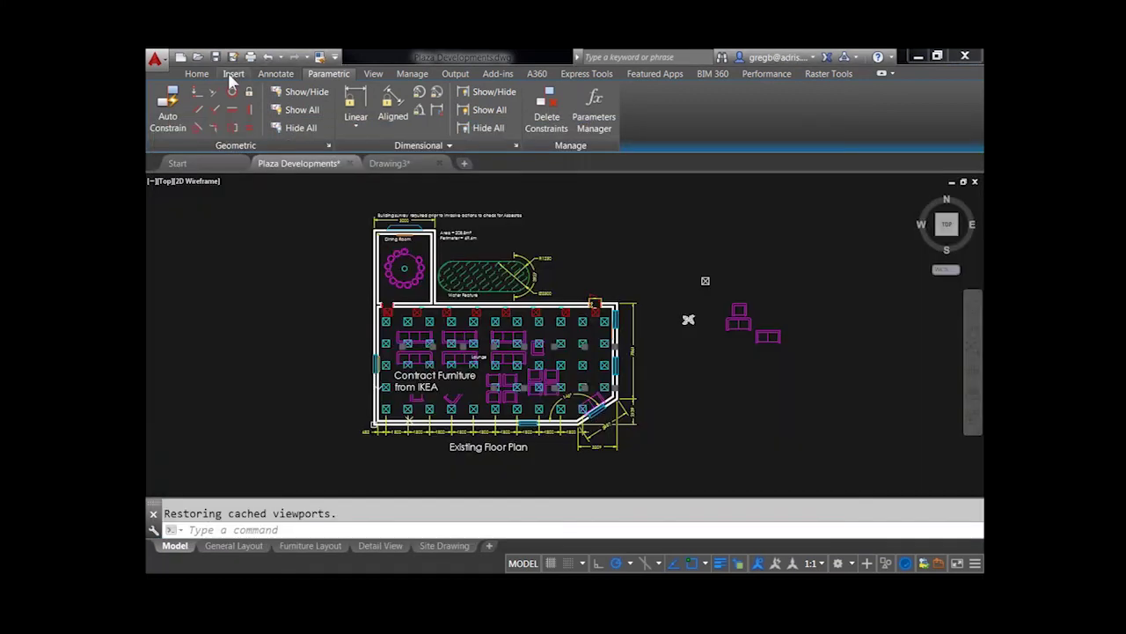
{"action": "left_click", "coordinate": [228, 72]}
Move the Drawing B window lower and start a point cloud Attach.
{"action": "key", "text": "alt+Tab"}
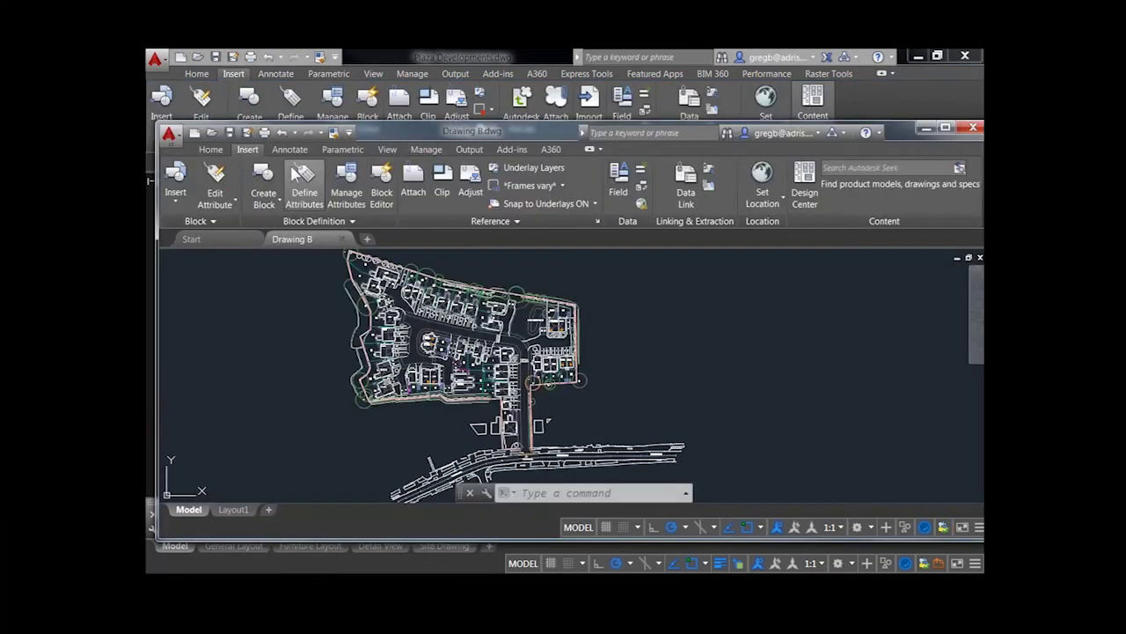
{"action": "left_click_drag", "start_coordinate": [396, 124], "coordinate": [402, 163]}
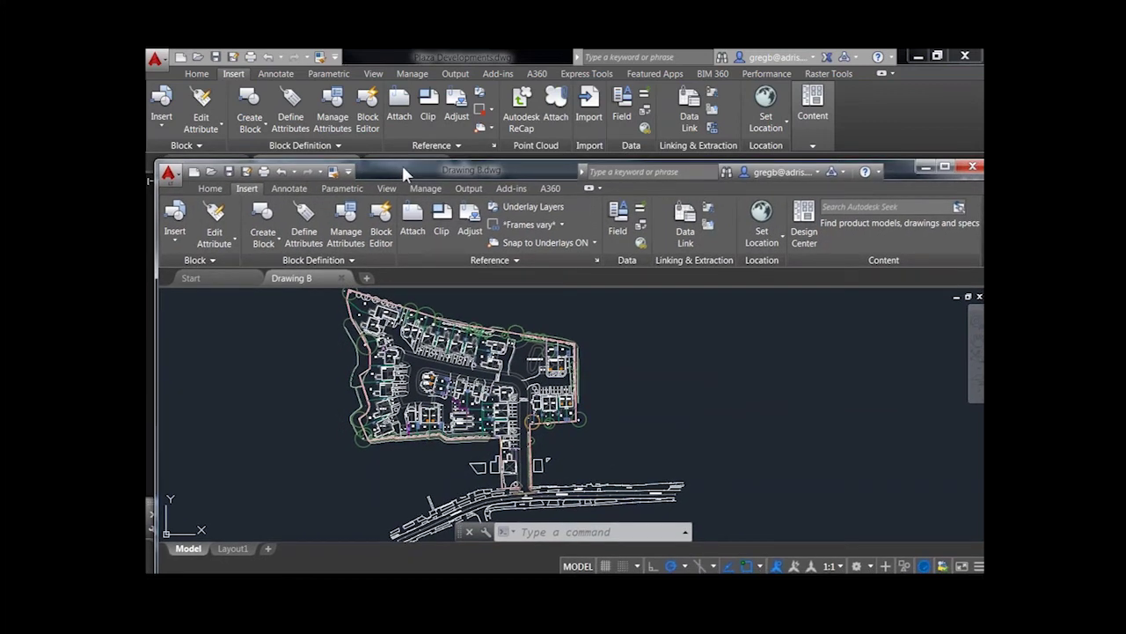
{"action": "left_click", "coordinate": [535, 143]}
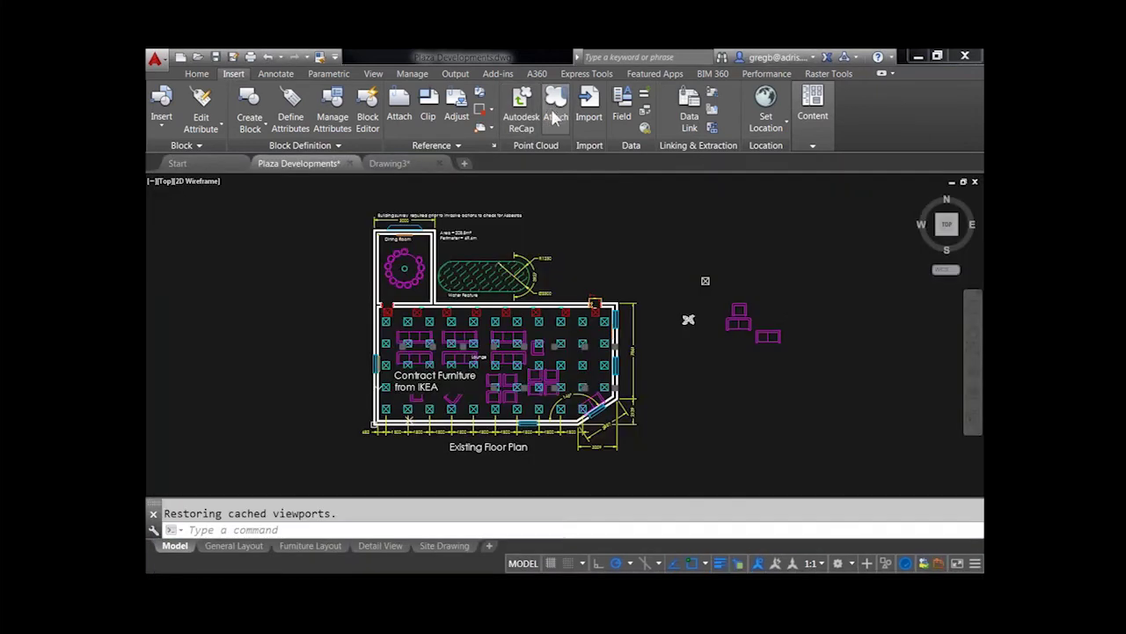
Check the point cloud file types in Select Point Cloud File, then cancel the attach.
{"action": "left_click", "coordinate": [555, 110]}
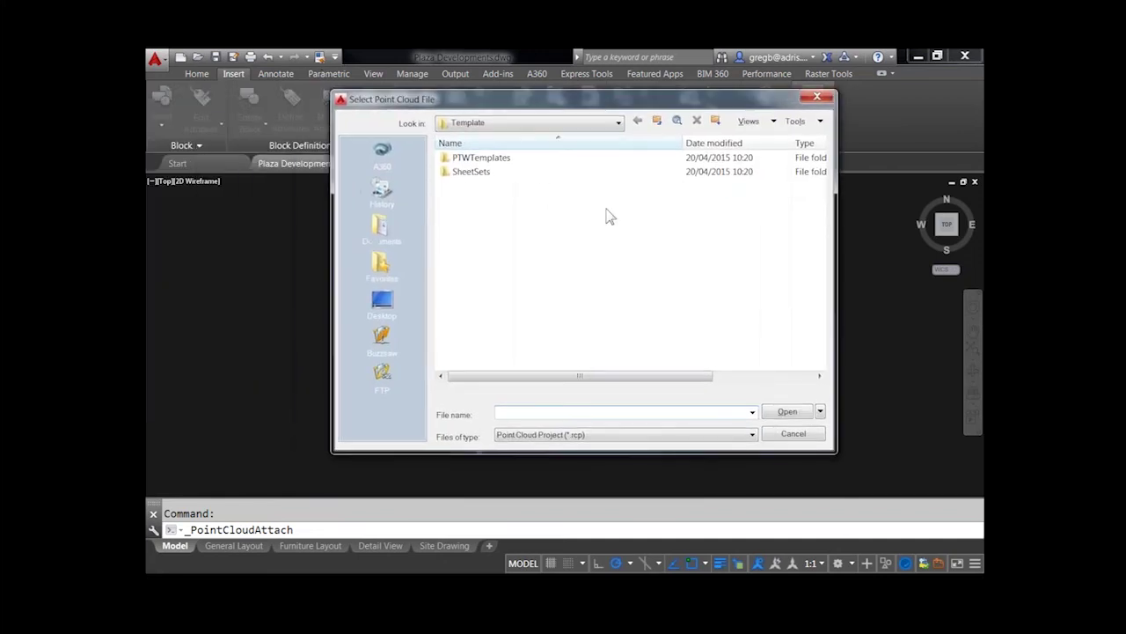
{"action": "left_click", "coordinate": [630, 435]}
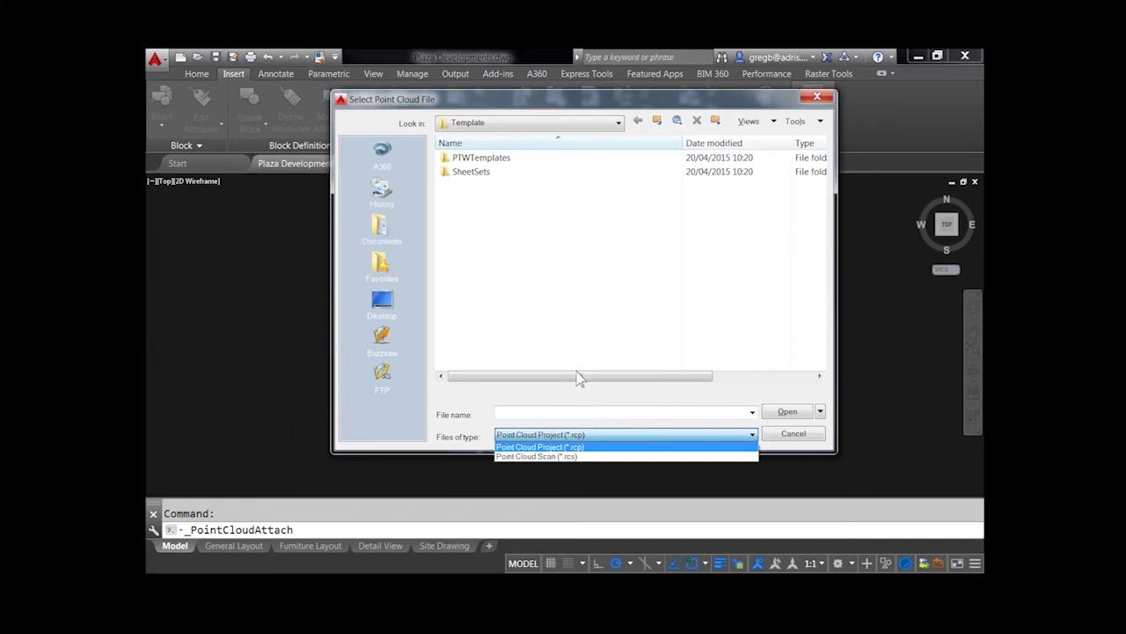
{"action": "left_click", "coordinate": [803, 440]}
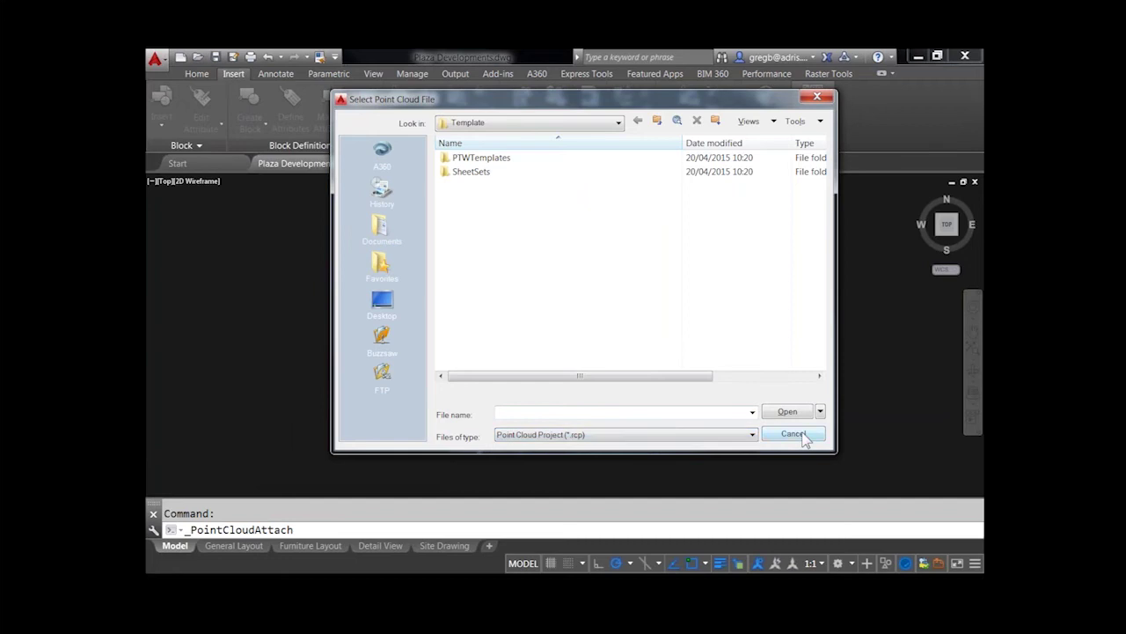
{"action": "left_click", "coordinate": [800, 437]}
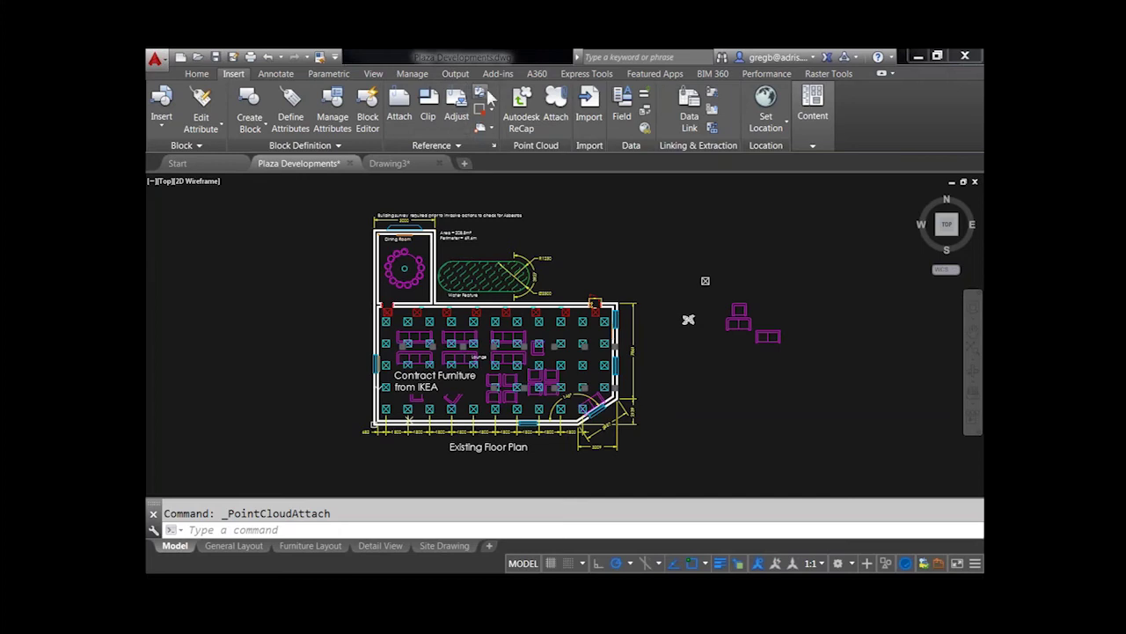
Show the Output tab in both windows, then Drawing B's Add-ins tab with Screencast.
{"action": "left_click", "coordinate": [454, 71]}
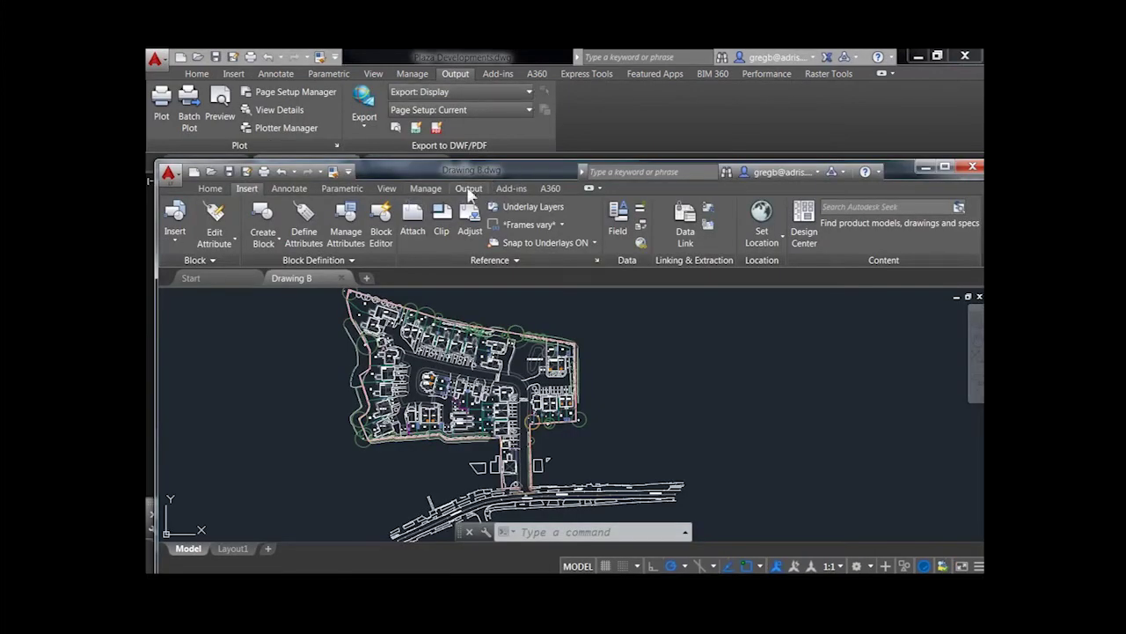
{"action": "left_click", "coordinate": [467, 189]}
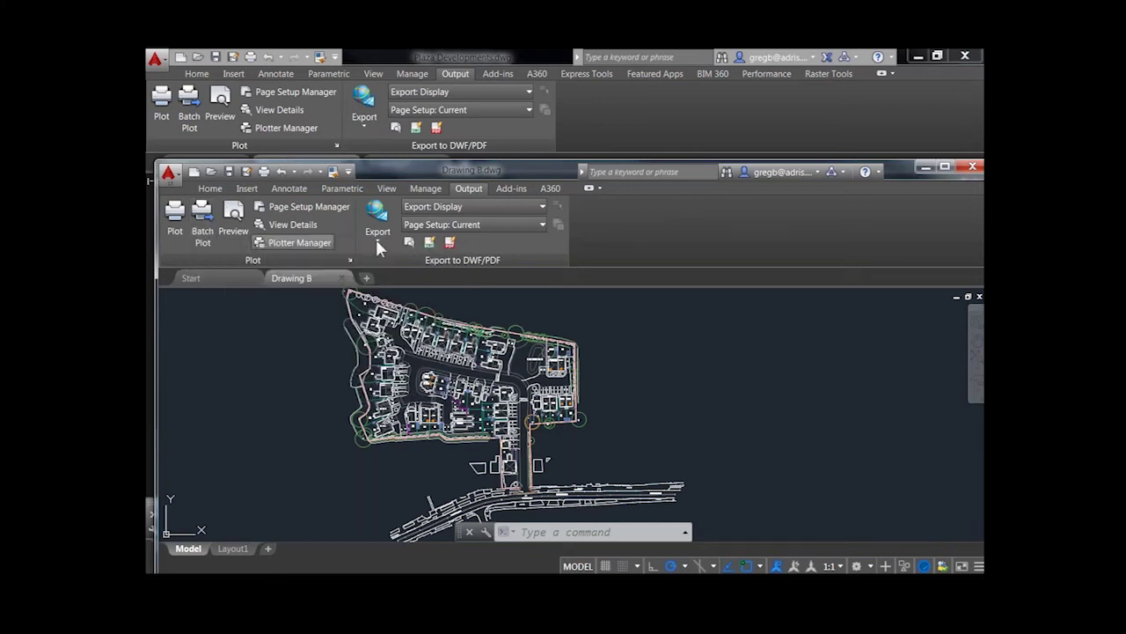
{"action": "left_click", "coordinate": [497, 188]}
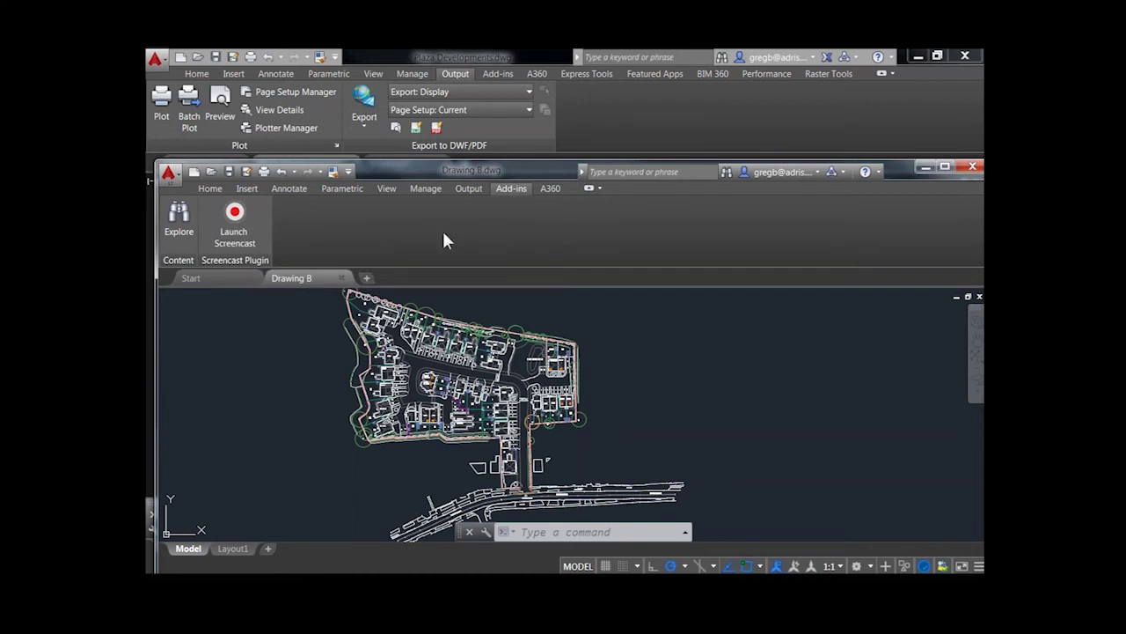
Bring Plaza Developments forward and show its Add-ins ribbon tab.
{"action": "left_click", "coordinate": [506, 73]}
{"action": "left_click", "coordinate": [498, 73]}
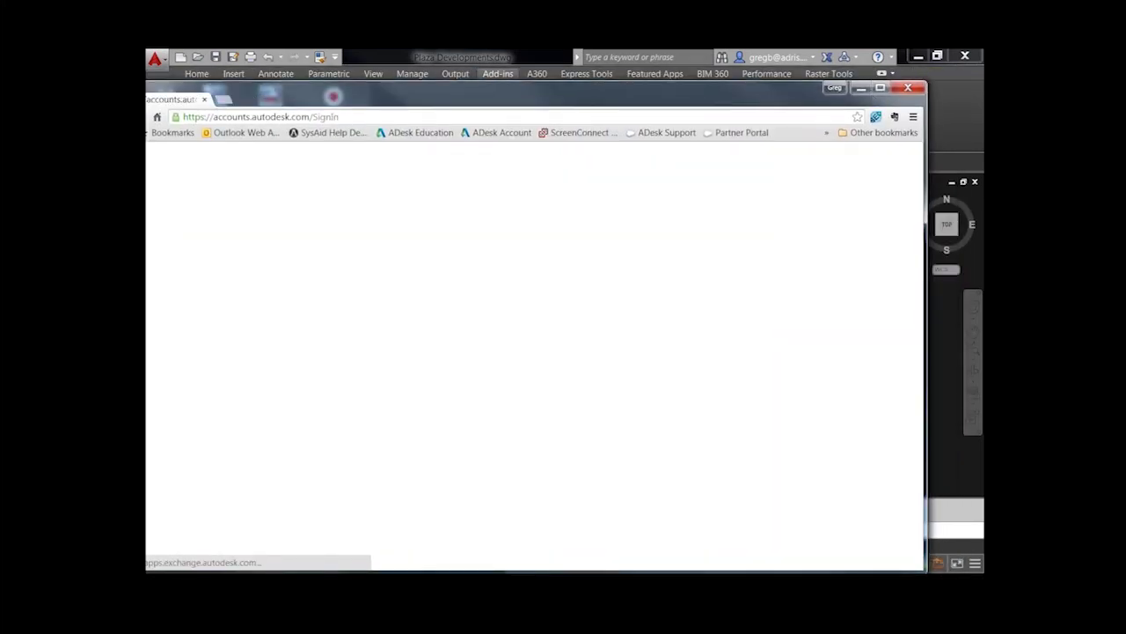
Shrink and reposition the Chrome sign-in window, then minimize it.
{"action": "left_click_drag", "start_coordinate": [930, 84], "coordinate": [830, 115]}
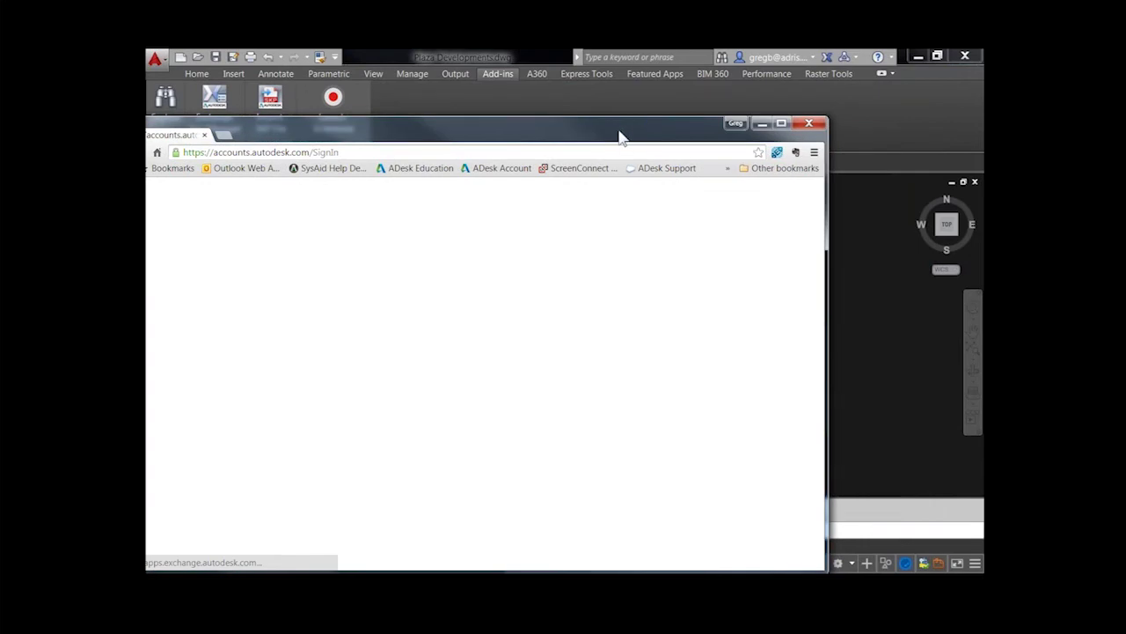
{"action": "left_click_drag", "start_coordinate": [619, 138], "coordinate": [704, 106]}
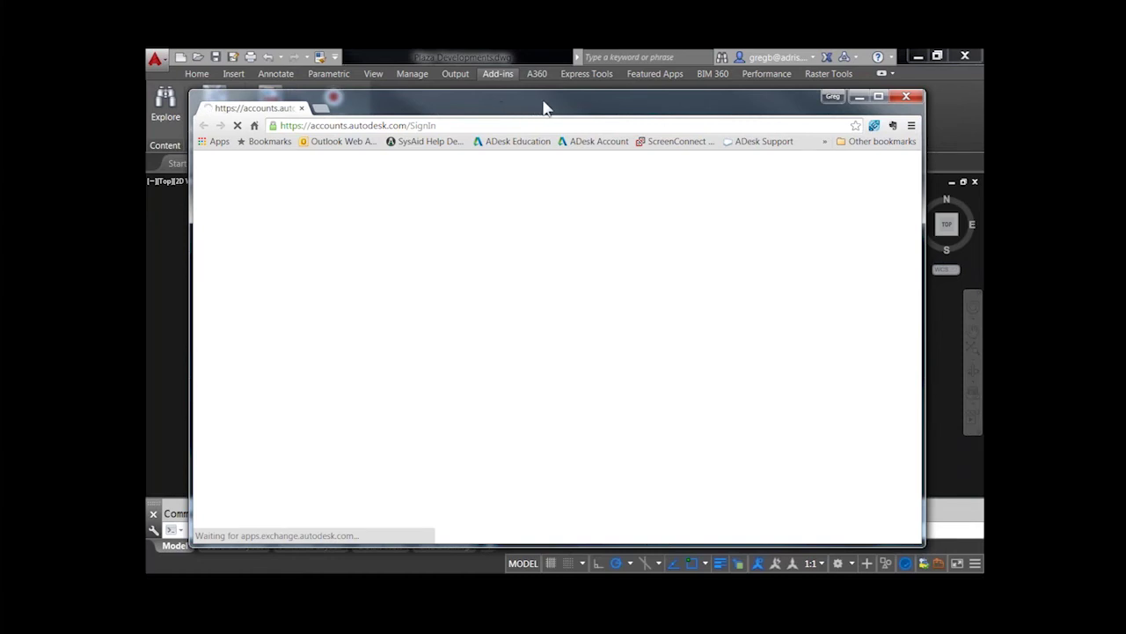
{"action": "left_click_drag", "start_coordinate": [543, 105], "coordinate": [580, 172]}
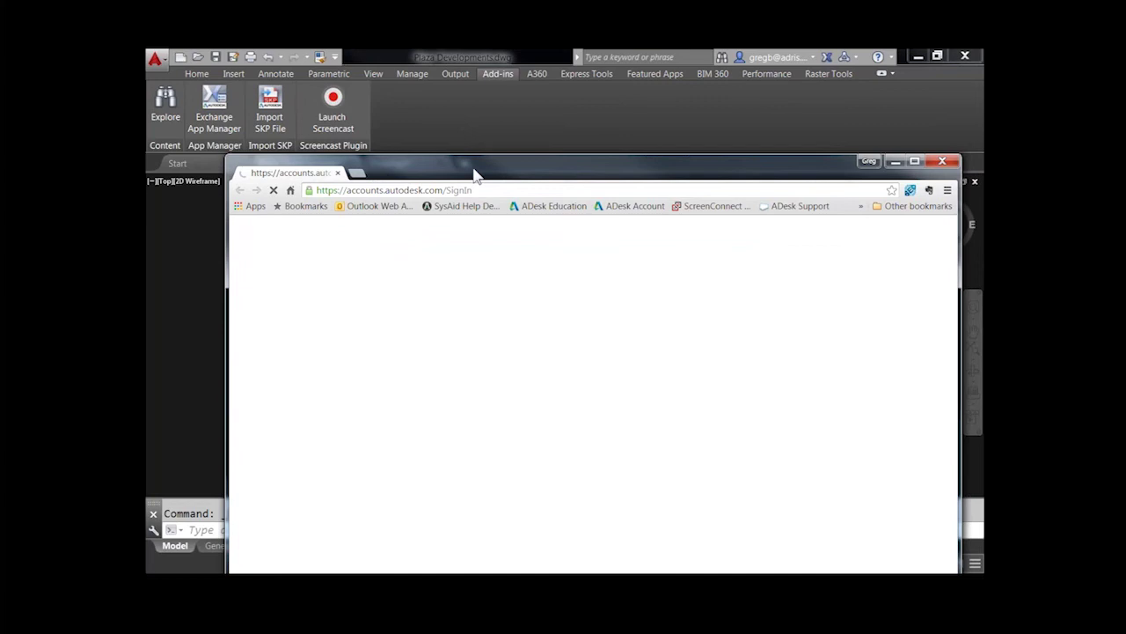
{"action": "left_click", "coordinate": [895, 162]}
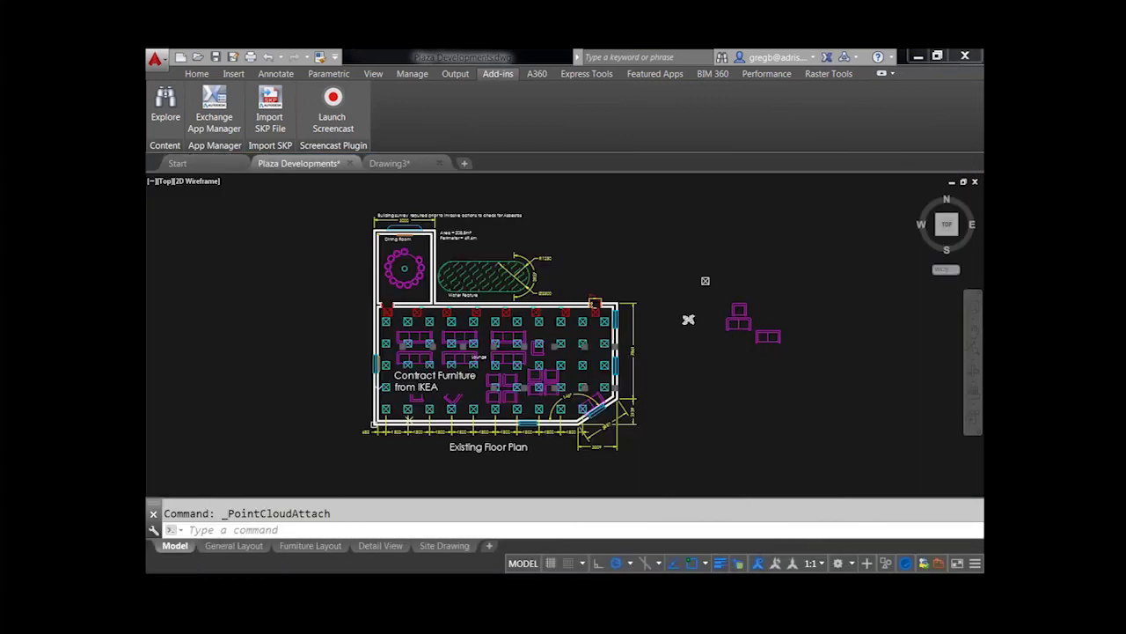
Open the Autodesk Exchange AutoCAD store and scroll through its featured, popular and paid plugins.
{"action": "left_click", "coordinate": [215, 129]}
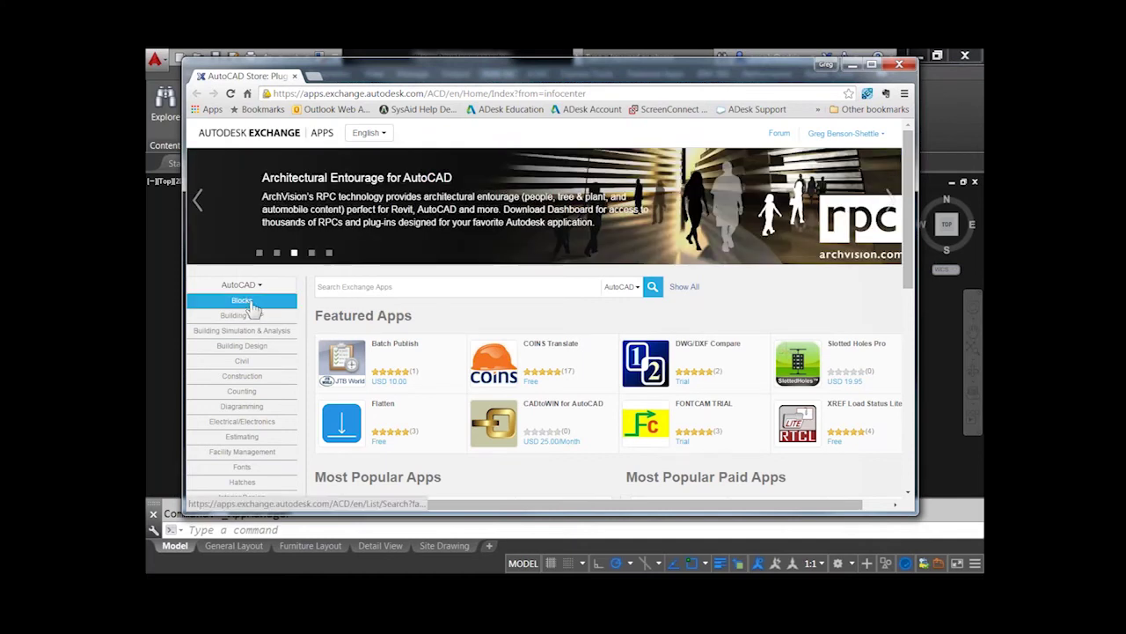
{"action": "left_click", "coordinate": [253, 362]}
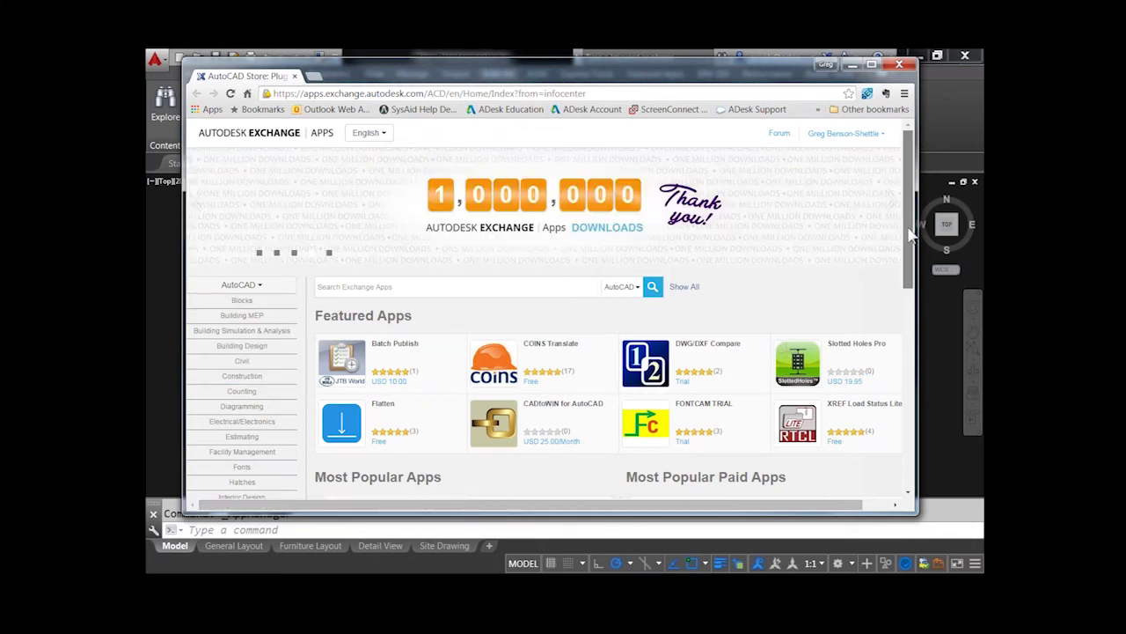
{"action": "left_click_drag", "start_coordinate": [910, 233], "coordinate": [906, 295]}
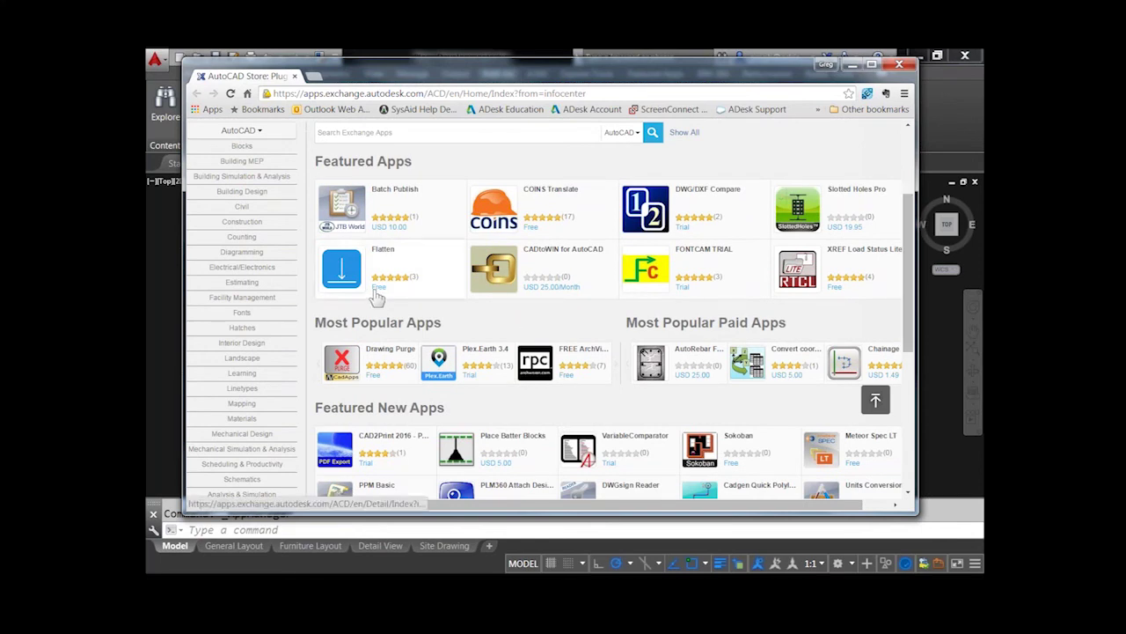
{"action": "mouse_move", "coordinate": [377, 298]}
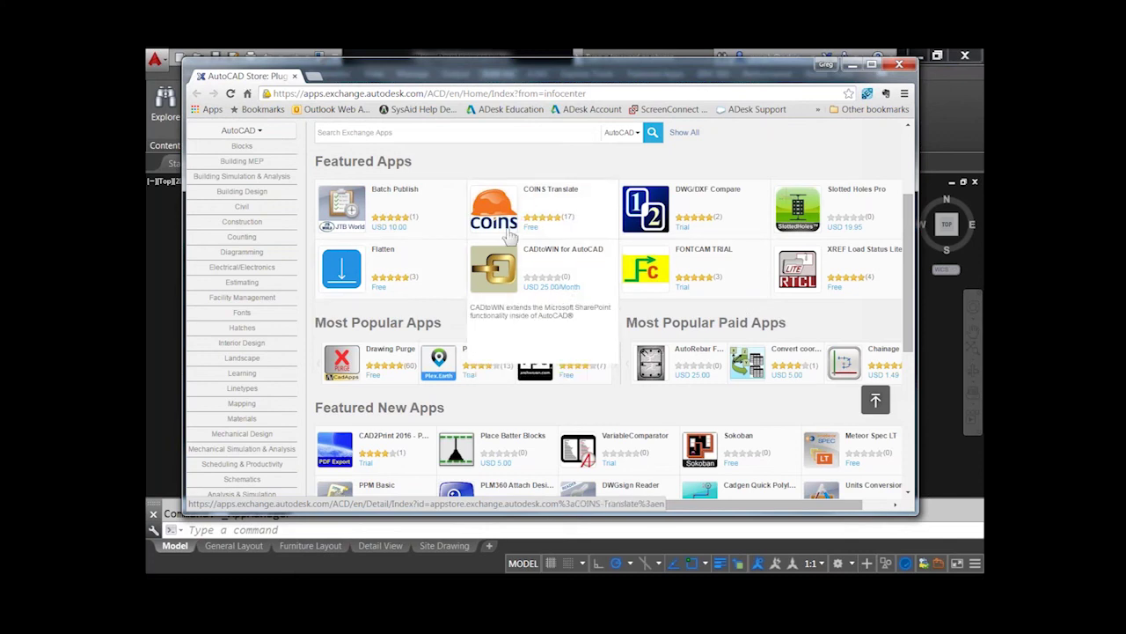
{"action": "left_click_drag", "start_coordinate": [912, 278], "coordinate": [925, 198]}
Search the Exchange apps for 'text 2 geom' and scroll through the results.
{"action": "left_click", "coordinate": [403, 287]}
{"action": "type", "text": "tex"}
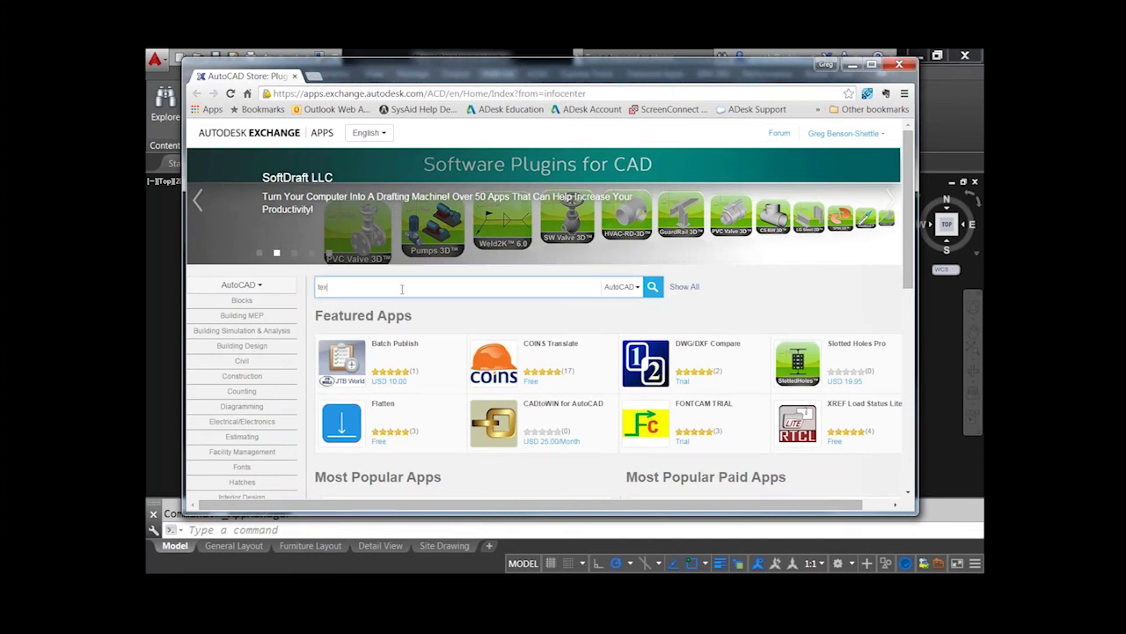
{"action": "type", "text": "t 2 geo"}
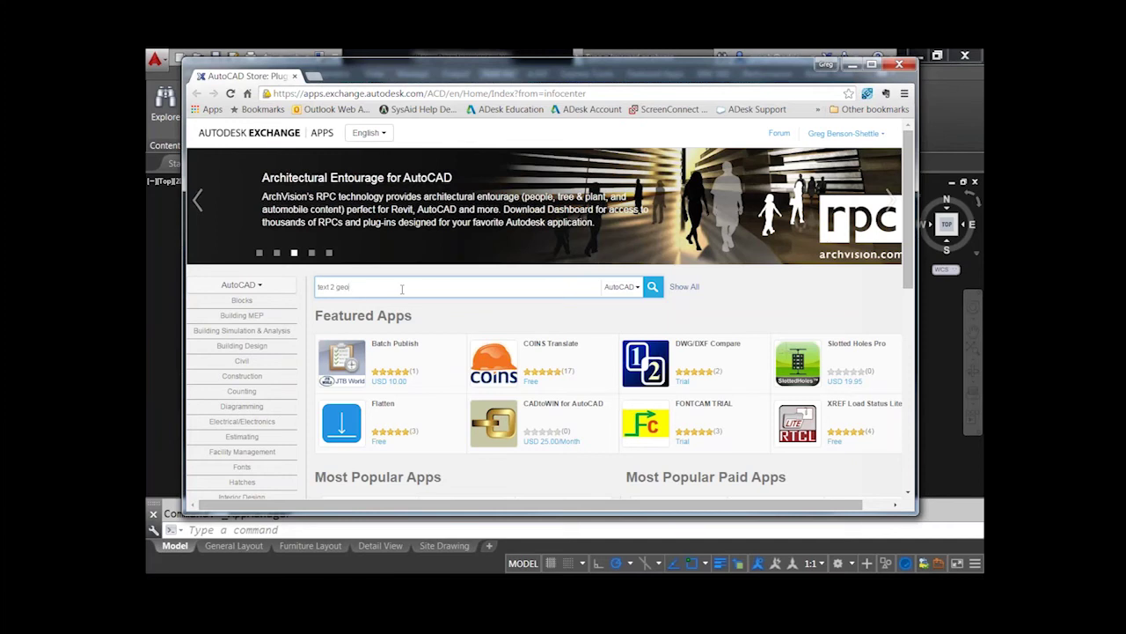
{"action": "type", "text": "m"}
{"action": "left_click", "coordinate": [652, 286]}
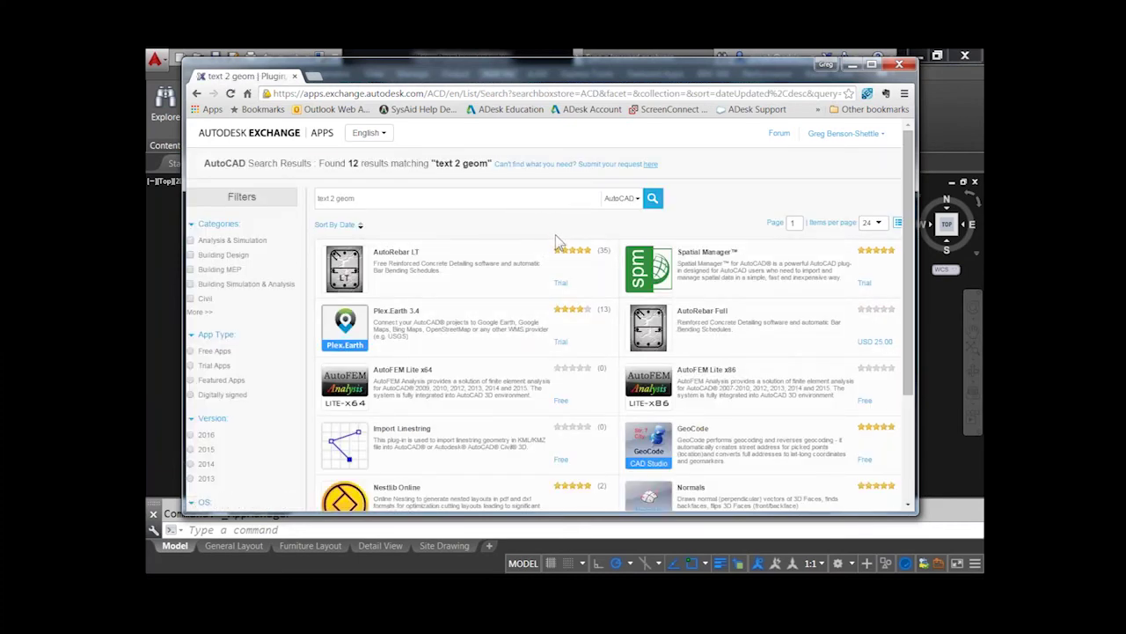
{"action": "scroll", "coordinate": [556, 242], "scroll_direction": "down", "scroll_amount": 2}
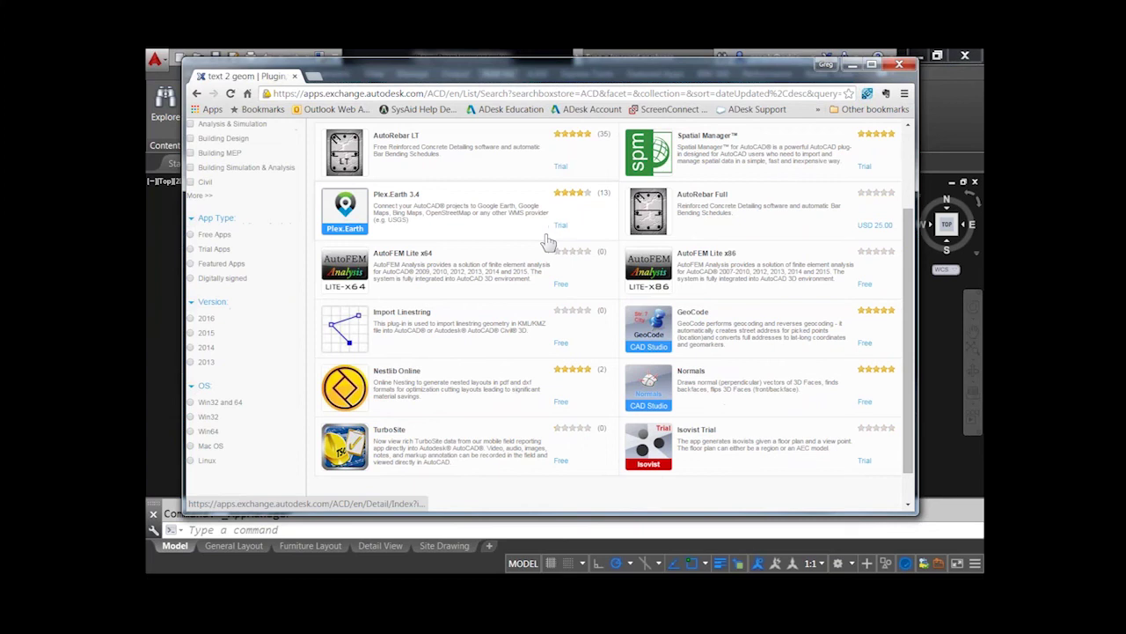
{"action": "scroll", "coordinate": [534, 396], "scroll_direction": "down", "scroll_amount": 1}
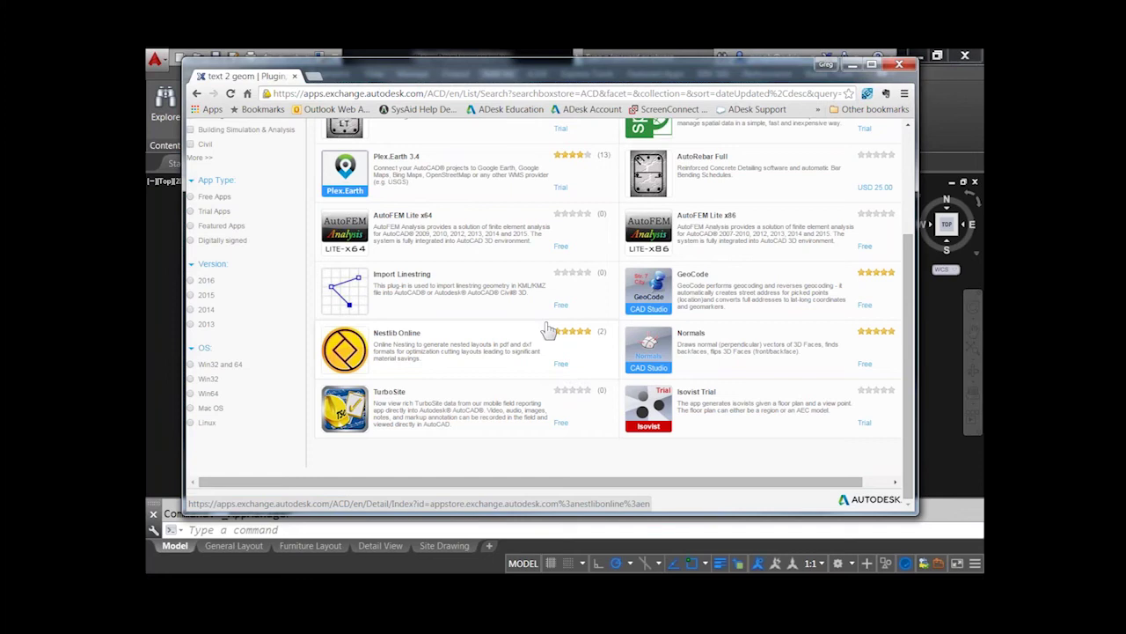
{"action": "scroll", "coordinate": [510, 303], "scroll_direction": "up", "scroll_amount": 2}
{"action": "scroll", "coordinate": [511, 302], "scroll_direction": "up", "scroll_amount": 1}
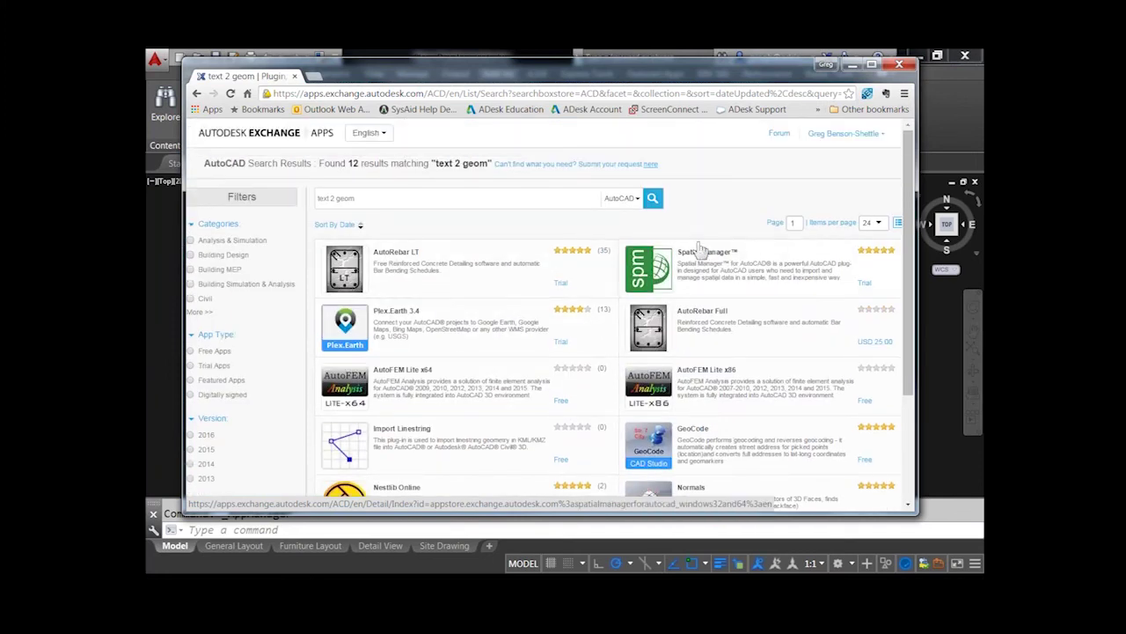
Revise the search to 'text 2 CAD' and review the 27 matching plugins.
{"action": "left_click", "coordinate": [381, 202]}
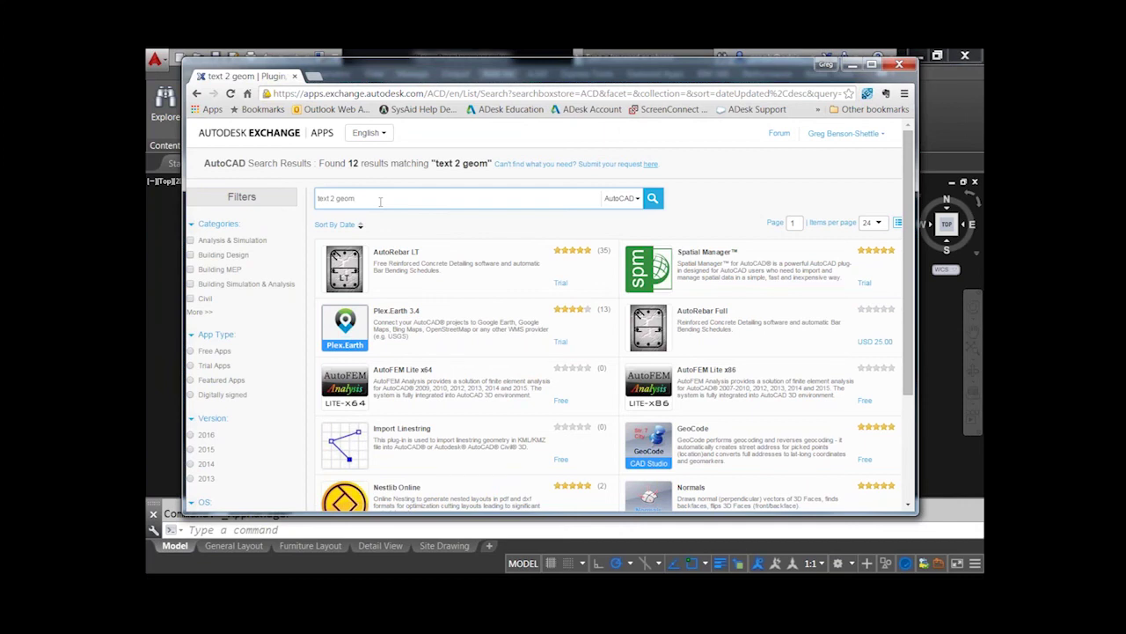
{"action": "key", "text": "BackSpace"}
{"action": "key", "text": "BackSpace"}
{"action": "key", "text": "BackSpace"}
{"action": "key", "text": "BackSpace"}
{"action": "type", "text": "CD"}
{"action": "key", "text": "BackSpace"}
{"action": "type", "text": "AD"}
{"action": "key", "text": "Return"}
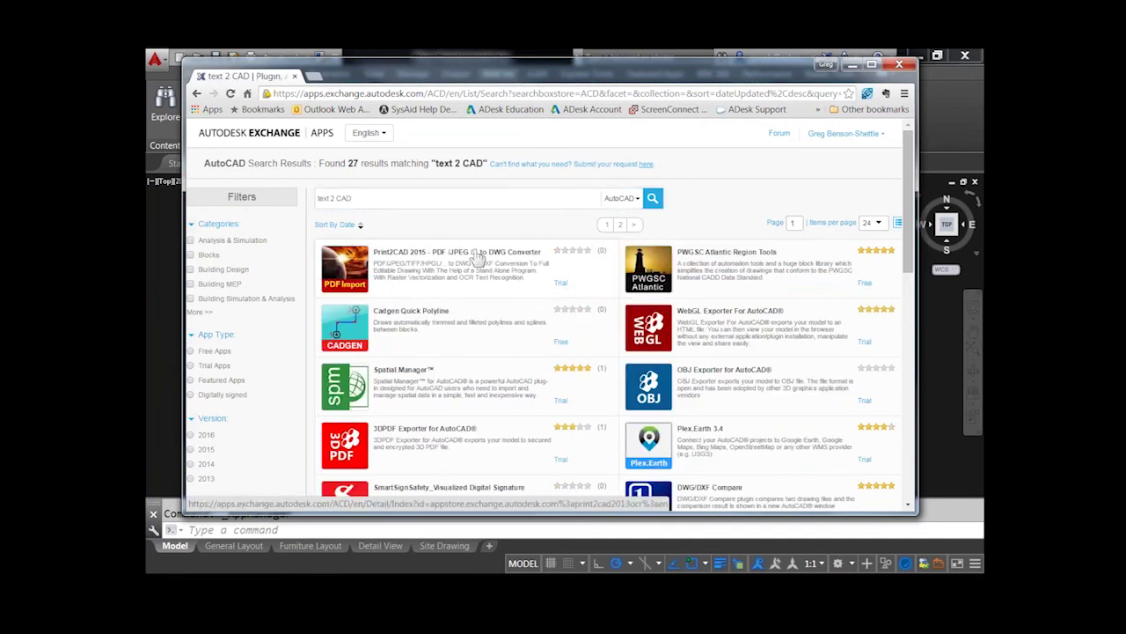
{"action": "scroll", "coordinate": [516, 312], "scroll_direction": "down", "scroll_amount": 2}
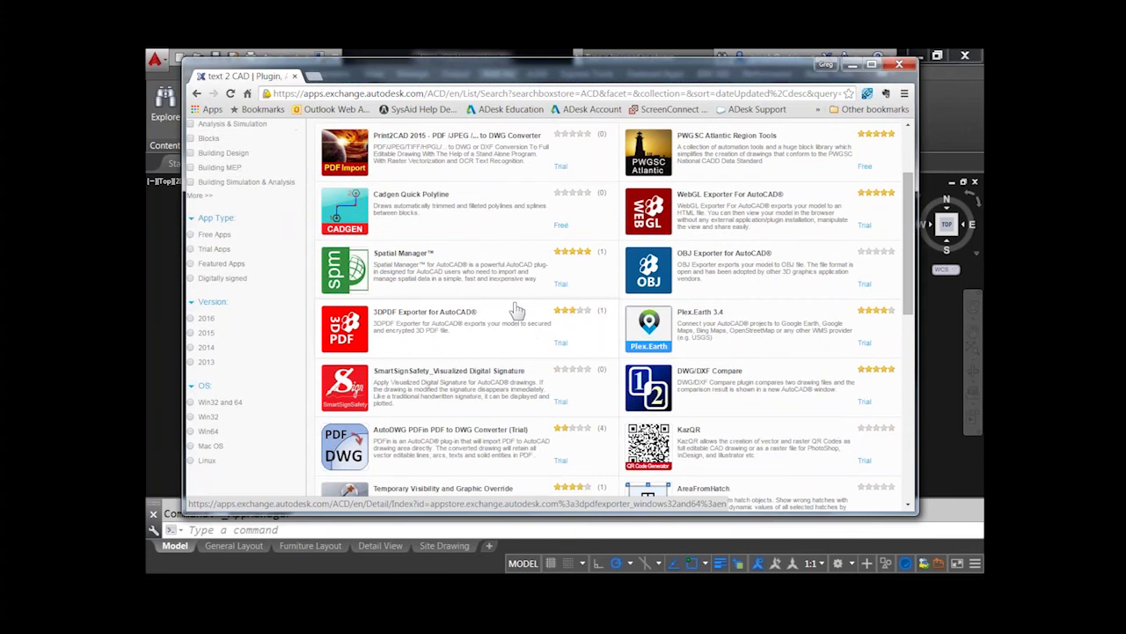
{"action": "scroll", "coordinate": [516, 310], "scroll_direction": "down", "scroll_amount": 2}
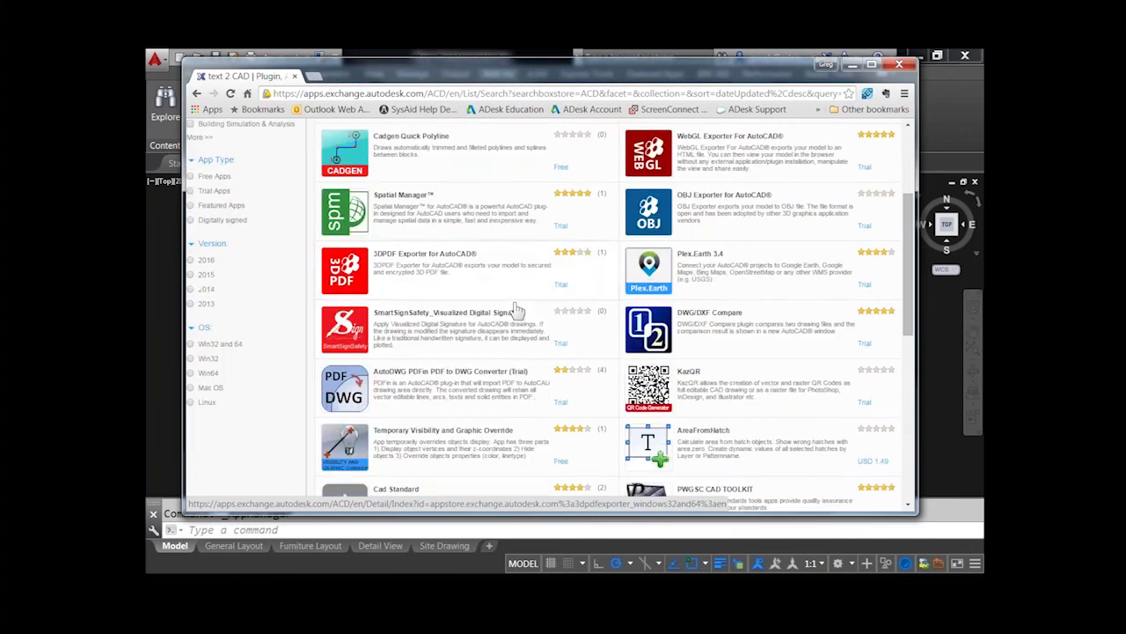
{"action": "scroll", "coordinate": [513, 305], "scroll_direction": "down", "scroll_amount": 2}
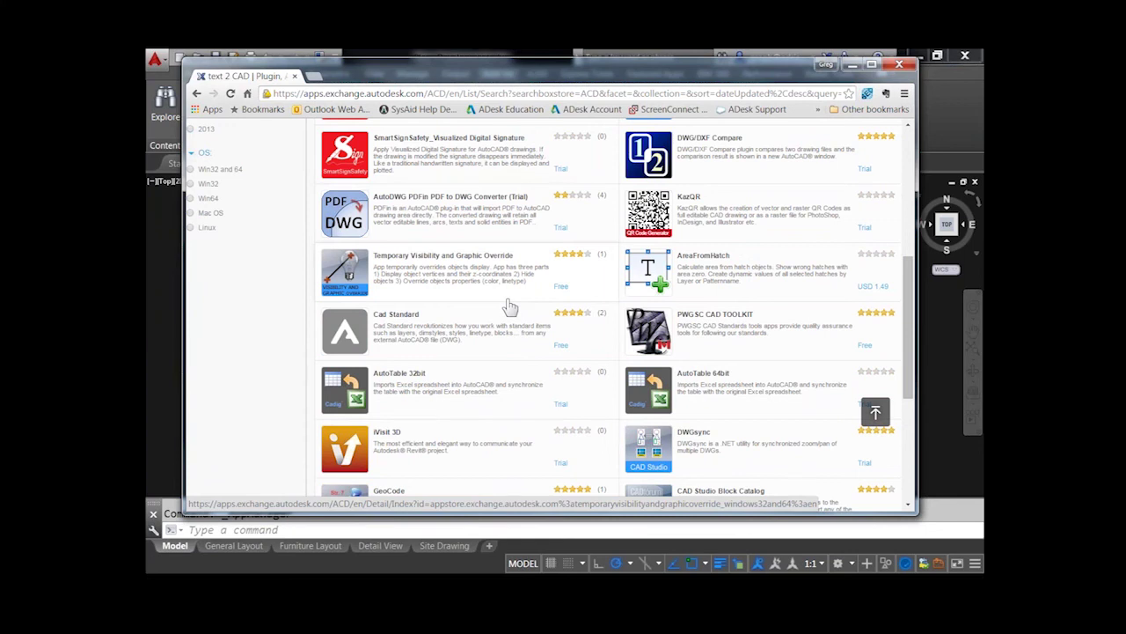
{"action": "scroll", "coordinate": [524, 315], "scroll_direction": "down", "scroll_amount": 3}
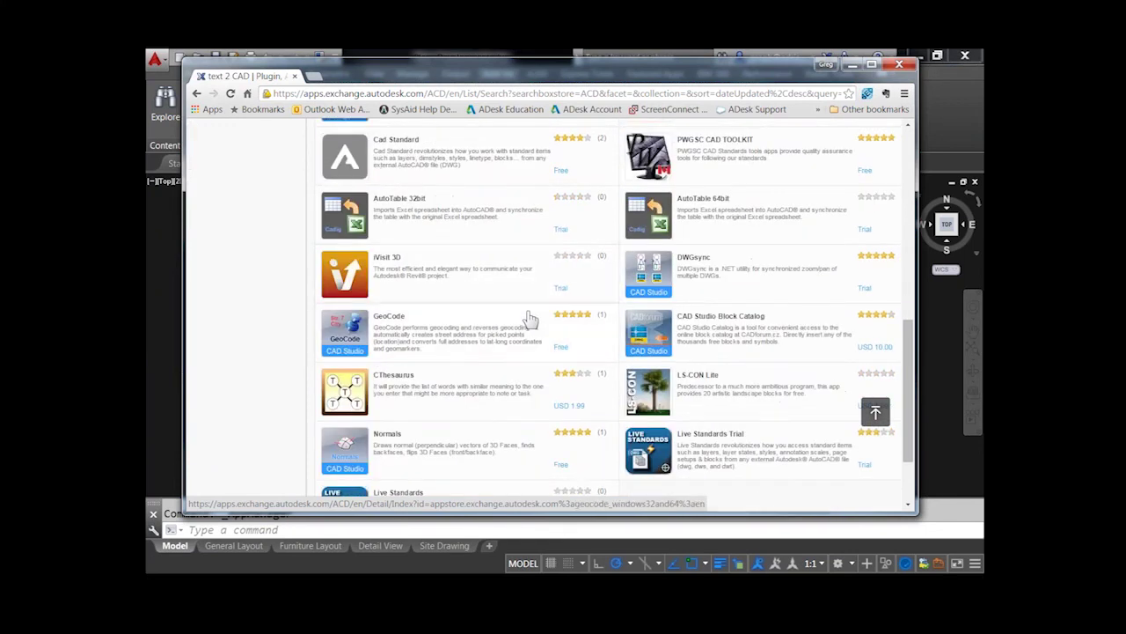
{"action": "scroll", "coordinate": [531, 318], "scroll_direction": "down", "scroll_amount": 1}
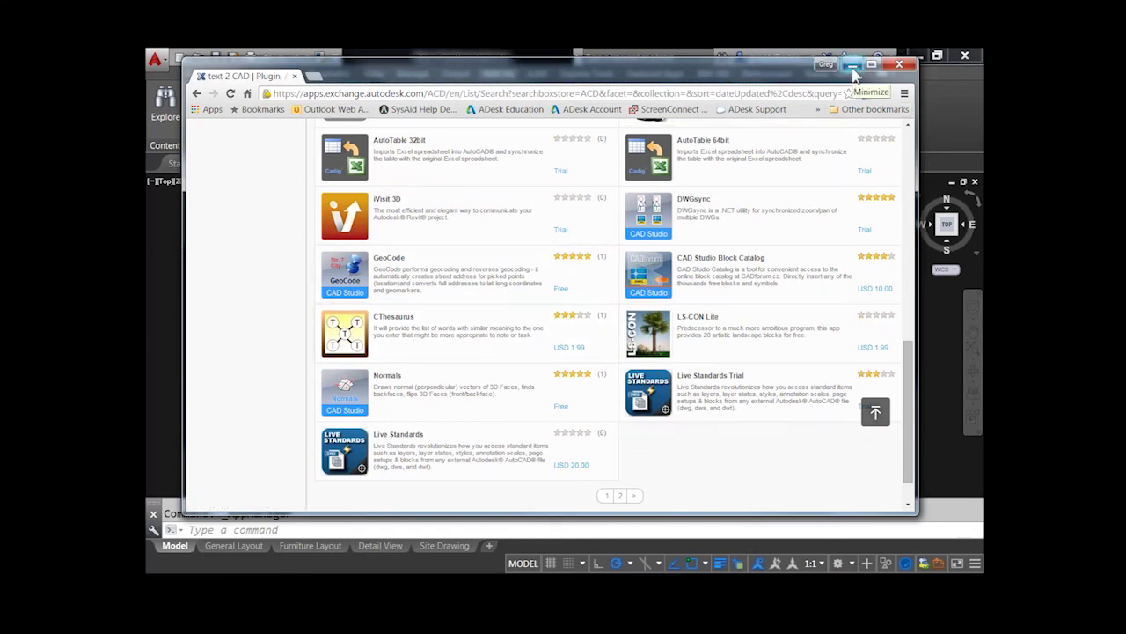
{"action": "scroll", "coordinate": [616, 271], "scroll_direction": "up", "scroll_amount": 6}
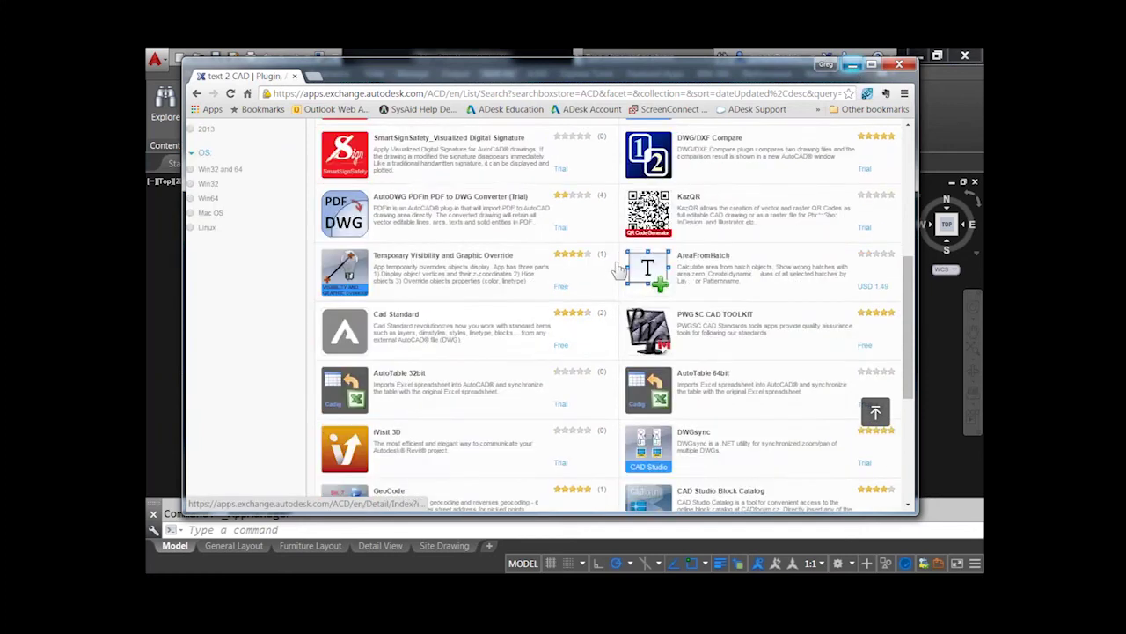
{"action": "scroll", "coordinate": [616, 271], "scroll_direction": "up", "scroll_amount": 1}
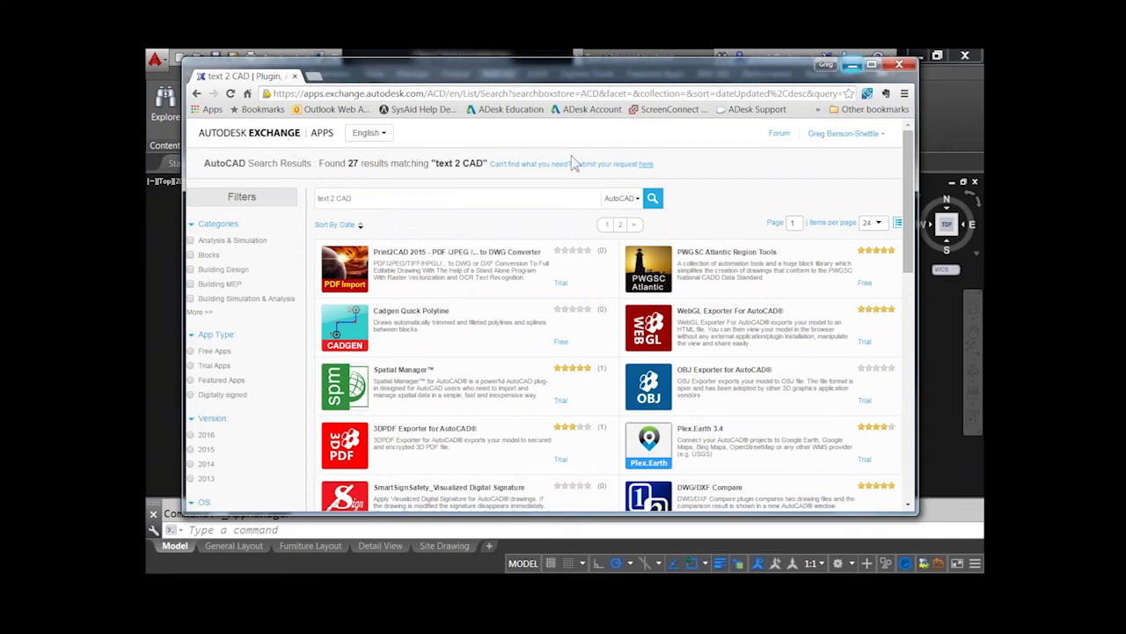
Minimize the Exchange browser, bring it back, then minimize it again to reveal the floor plan.
{"action": "left_click", "coordinate": [851, 64]}
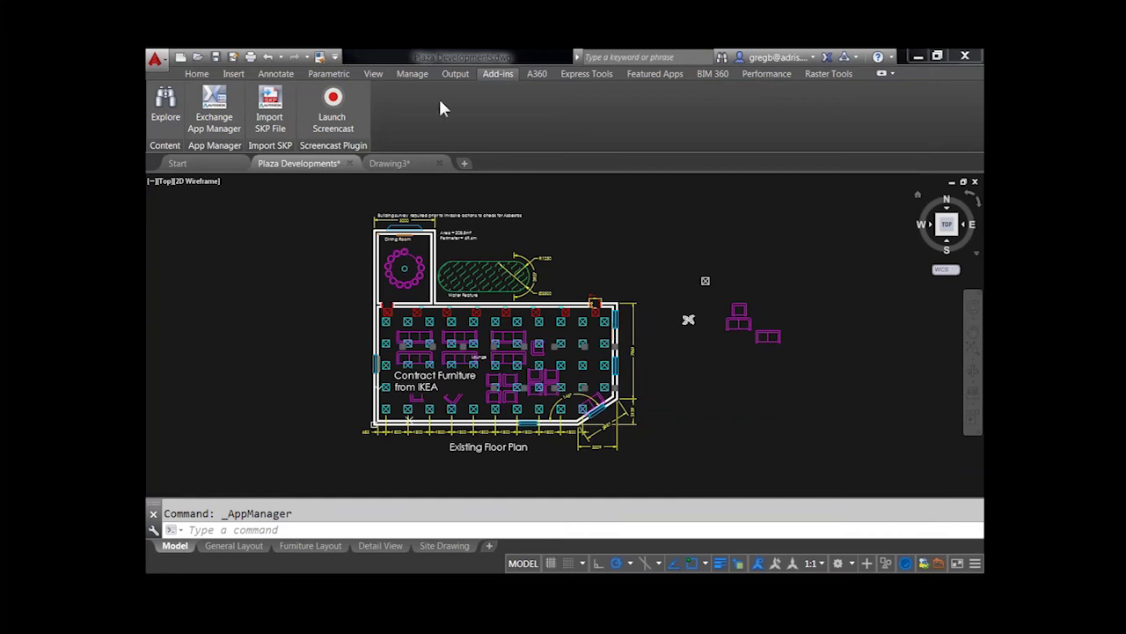
{"action": "key", "text": "alt+Tab"}
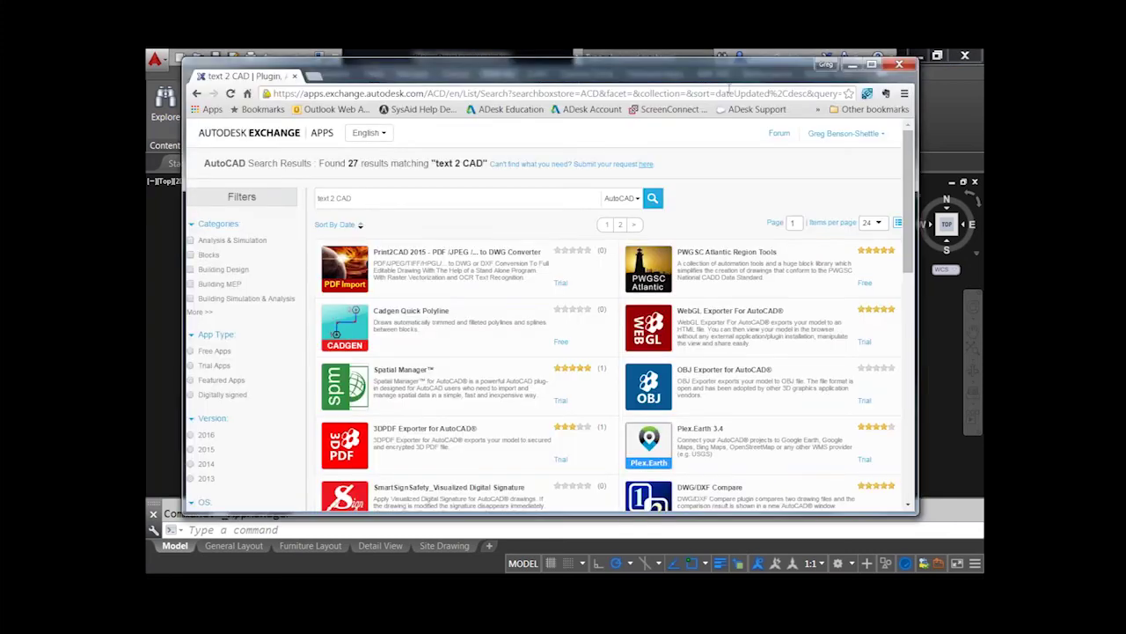
{"action": "left_click", "coordinate": [899, 64]}
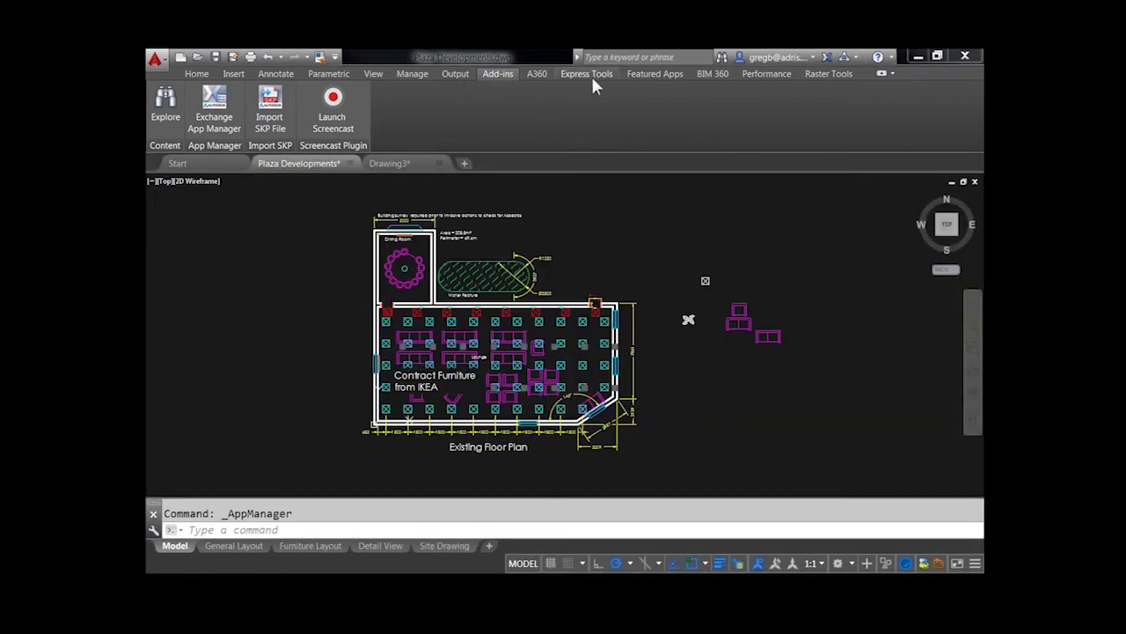
Show the Express Tools ribbon with its block, text, layout and dimension utilities.
{"action": "left_click", "coordinate": [589, 75]}
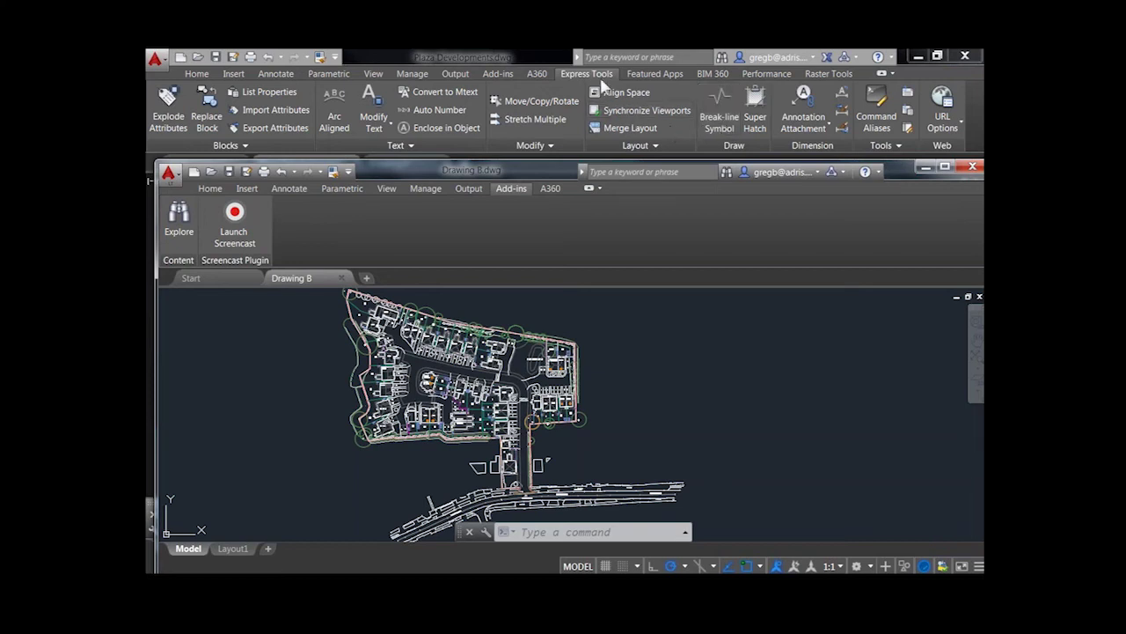
{"action": "left_click", "coordinate": [407, 143]}
{"action": "left_click", "coordinate": [408, 144]}
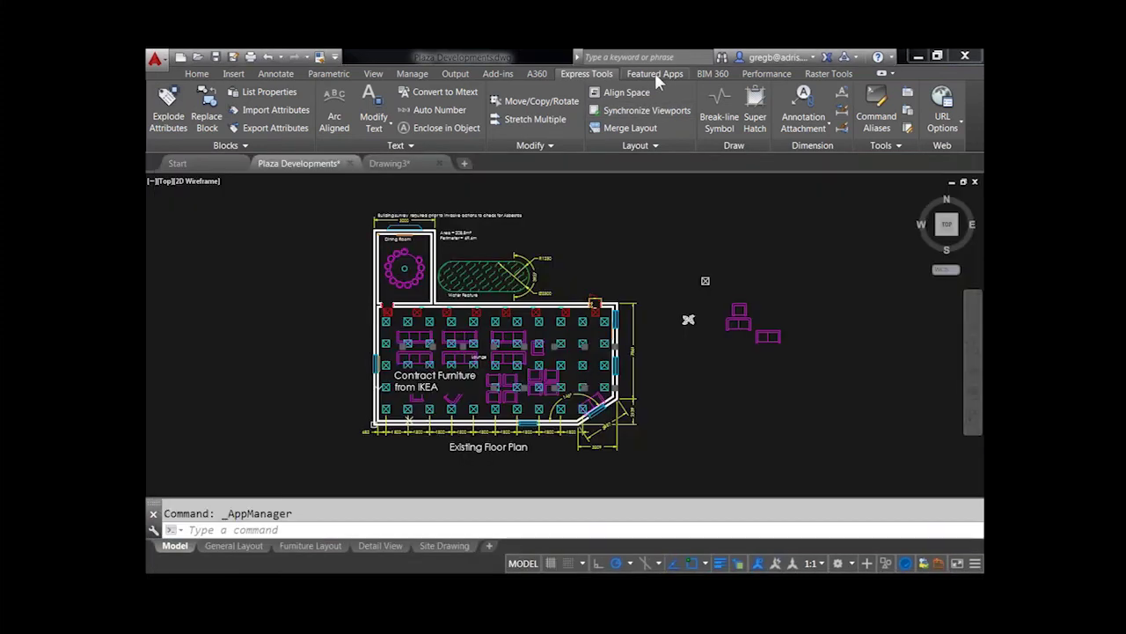
View the Featured Apps tab, then the BIM 360 tab with Glue, Attach and Pinpoint.
{"action": "left_click", "coordinate": [654, 73]}
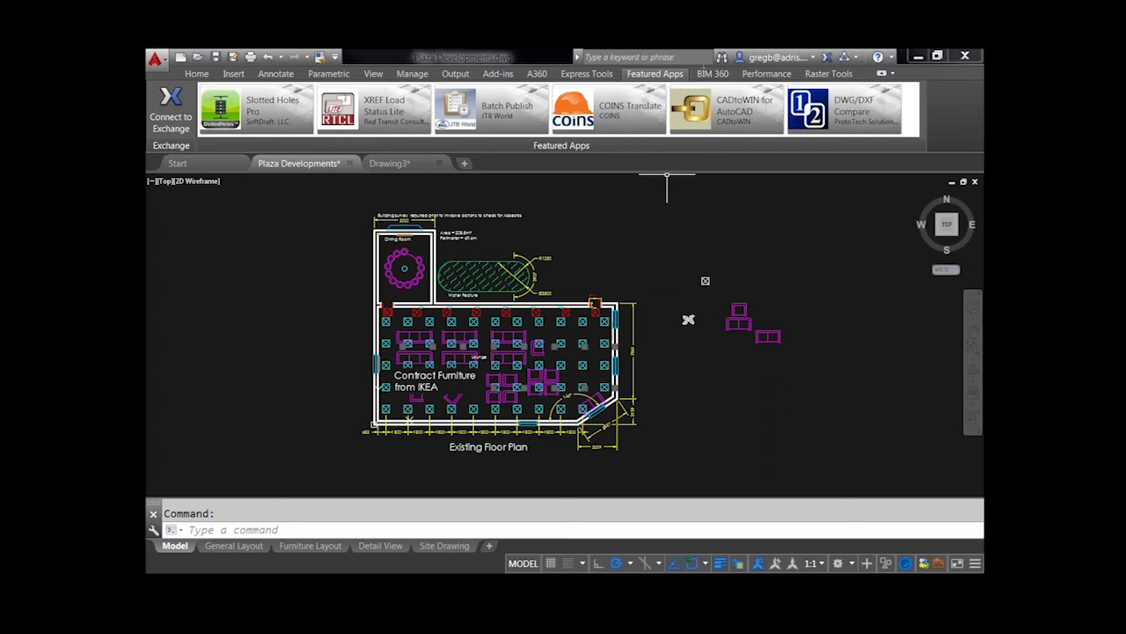
{"action": "left_click", "coordinate": [711, 74]}
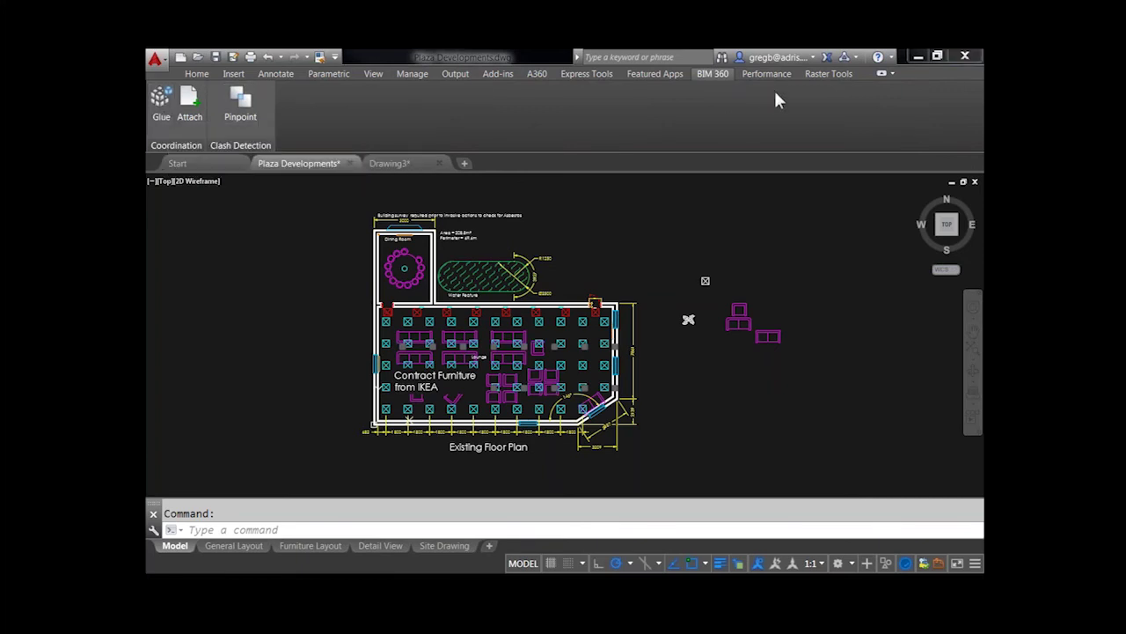
Display the Raster Tools ribbon with image correlation, editing, REM and vectorizing commands.
{"action": "left_click", "coordinate": [819, 75]}
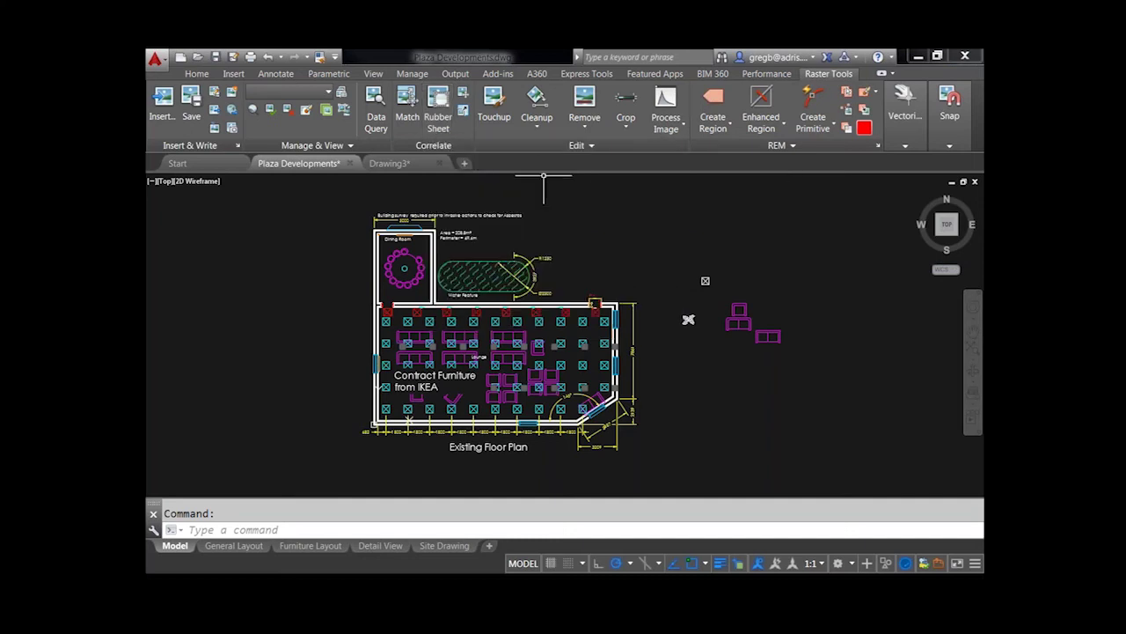
Check the raster Cleanup dropdown options, then switch back to the Home ribbon.
{"action": "left_click", "coordinate": [538, 128]}
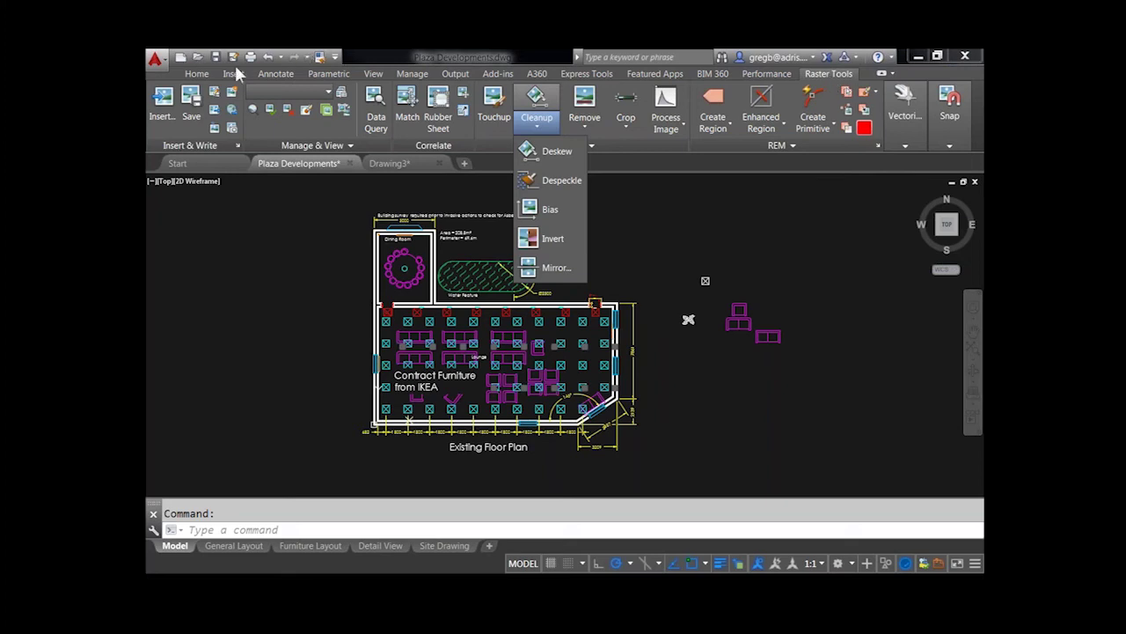
{"action": "left_click", "coordinate": [197, 75]}
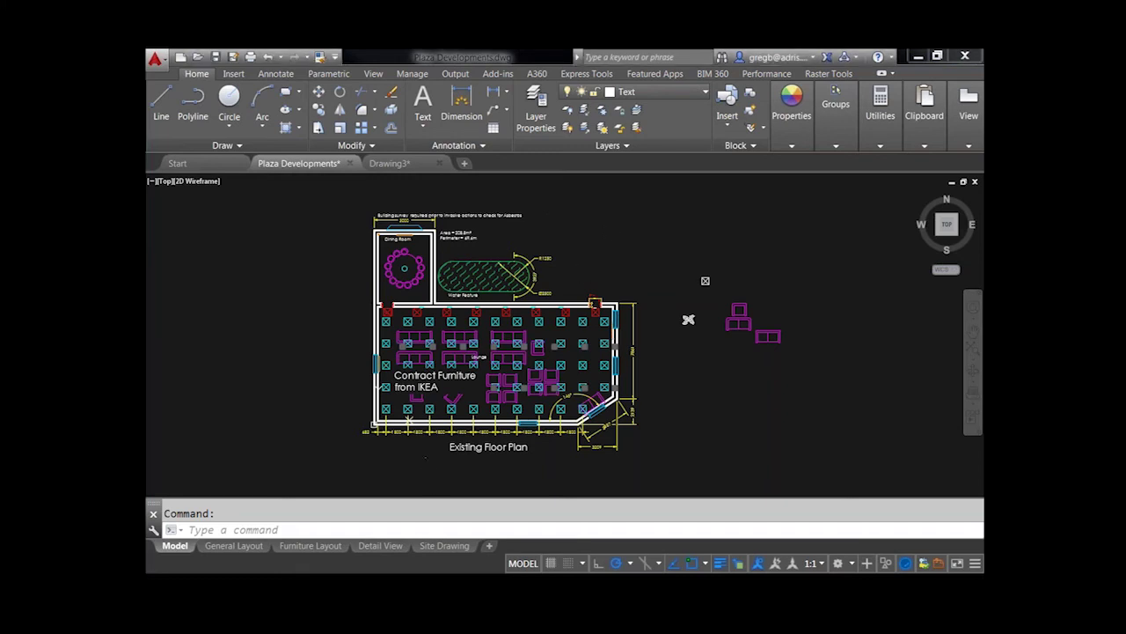
Select one 1800 dimension, use Select Similar, and delete all matching dimensions.
{"action": "scroll", "coordinate": [418, 449], "scroll_direction": "up", "scroll_amount": 4}
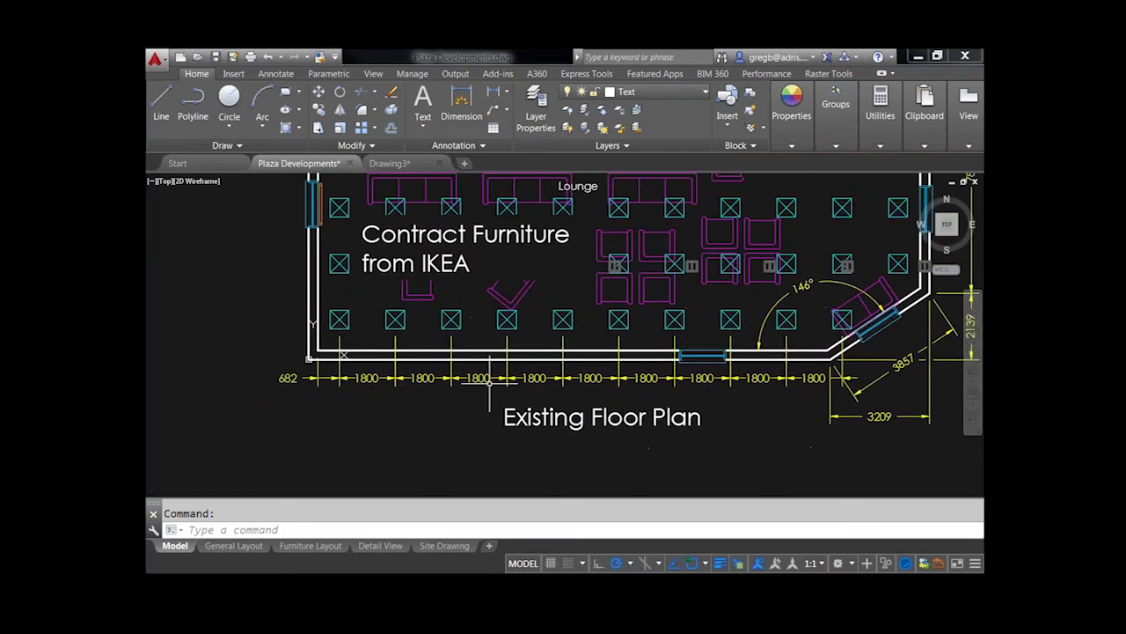
{"action": "left_click", "coordinate": [490, 387]}
{"action": "left_click", "coordinate": [447, 383]}
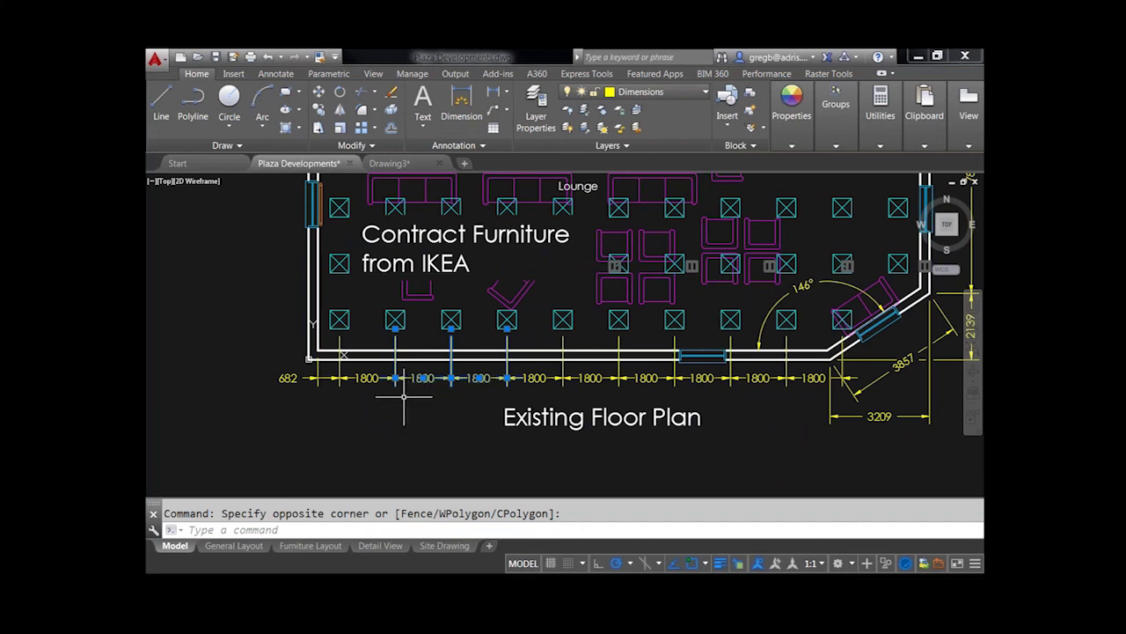
{"action": "left_click", "coordinate": [508, 93]}
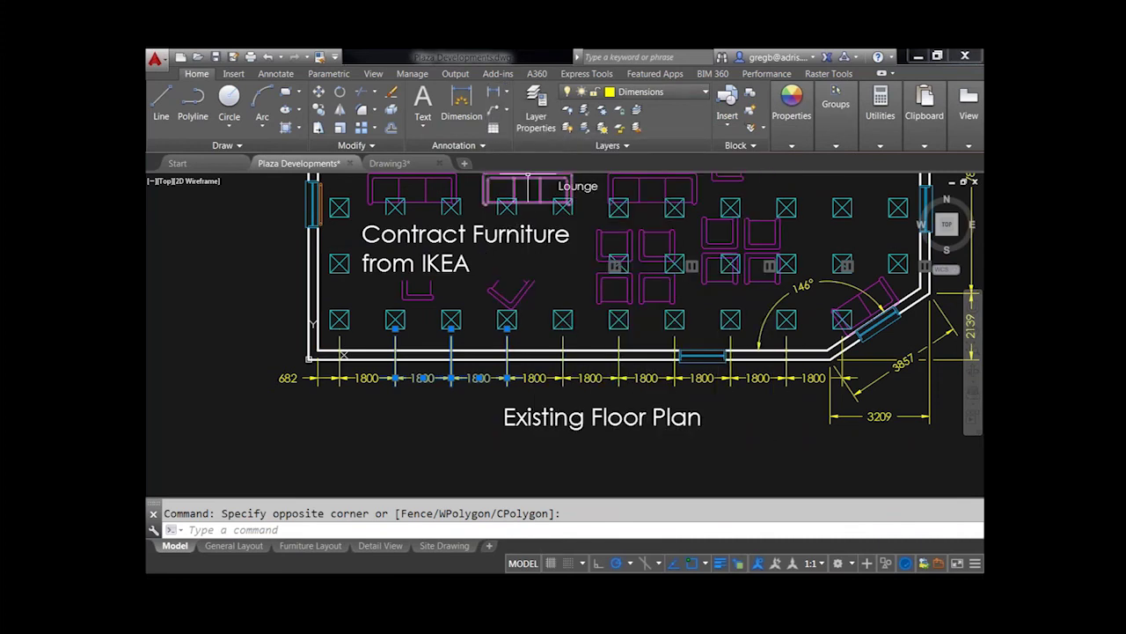
{"action": "key", "text": "Escape"}
{"action": "left_click", "coordinate": [367, 378]}
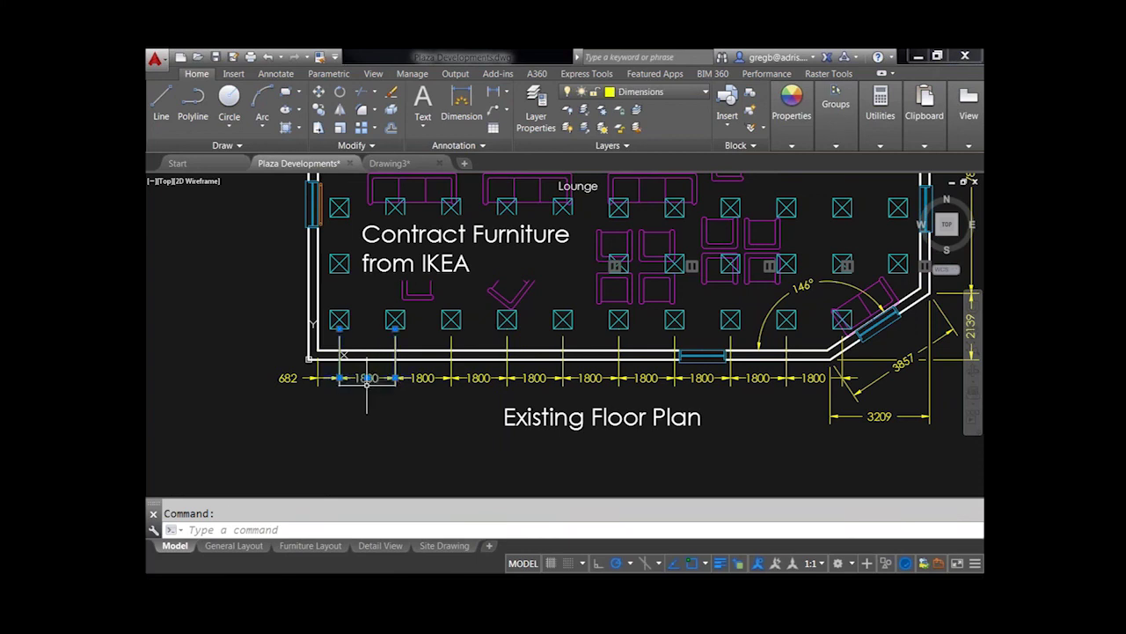
{"action": "right_click", "coordinate": [367, 378]}
{"action": "mouse_move", "coordinate": [415, 420]}
{"action": "left_click", "coordinate": [454, 468]}
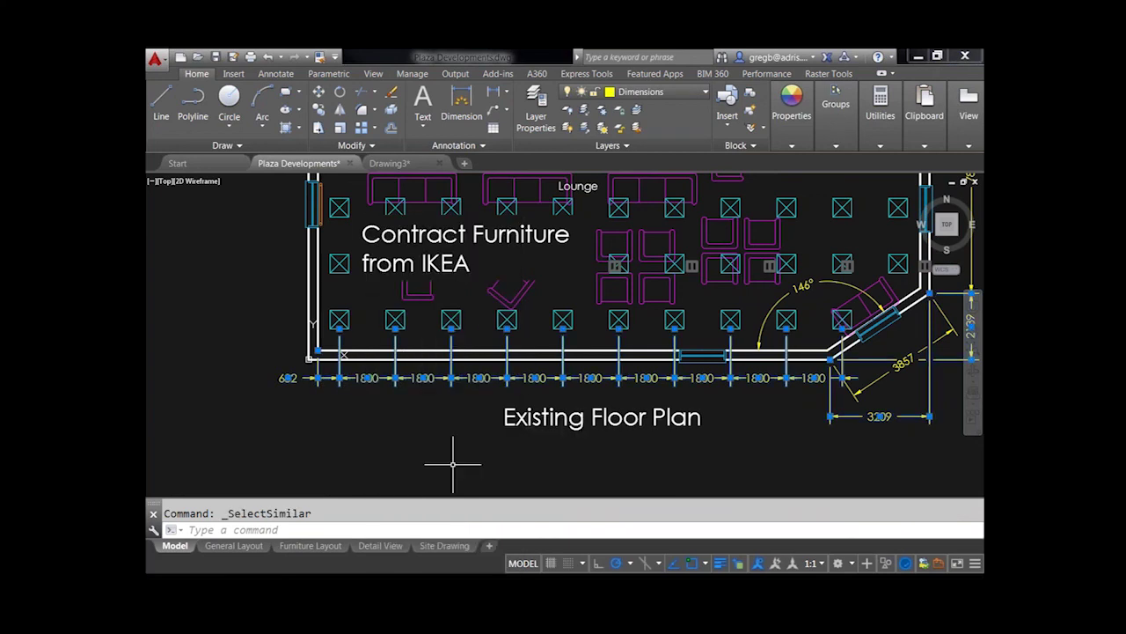
{"action": "key", "text": "Delete"}
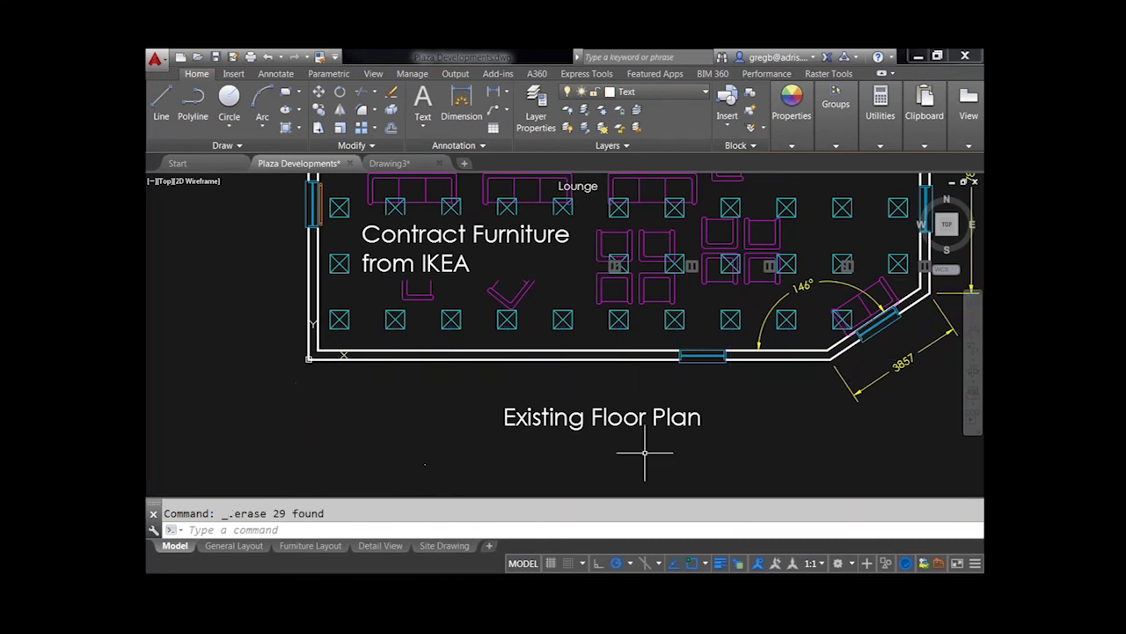
Crossing-select the three remaining dimensions, including the 3857 aligned one, and delete them.
{"action": "left_click", "coordinate": [887, 379]}
{"action": "middle_click_drag", "start_coordinate": [884, 383], "coordinate": [738, 401]}
{"action": "left_click", "coordinate": [852, 268]}
{"action": "left_click", "coordinate": [798, 334]}
{"action": "key", "text": "Delete"}
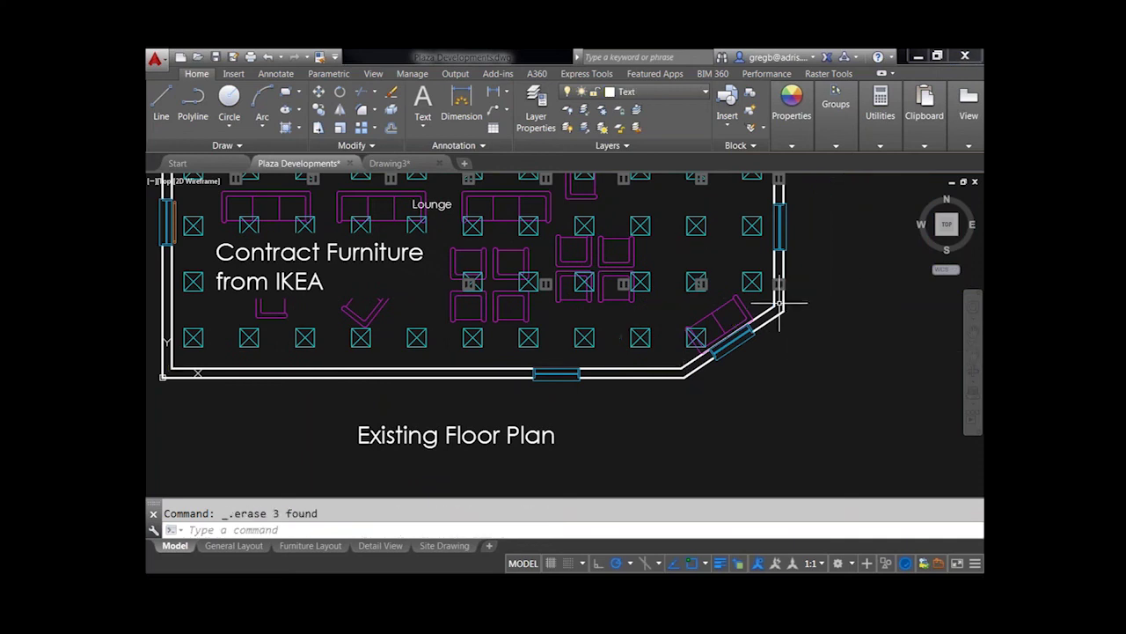
Launch Dimension from the Annotation panel and pick 1:100 as the annotation scale.
{"action": "middle_click_drag", "start_coordinate": [664, 264], "coordinate": [661, 283]}
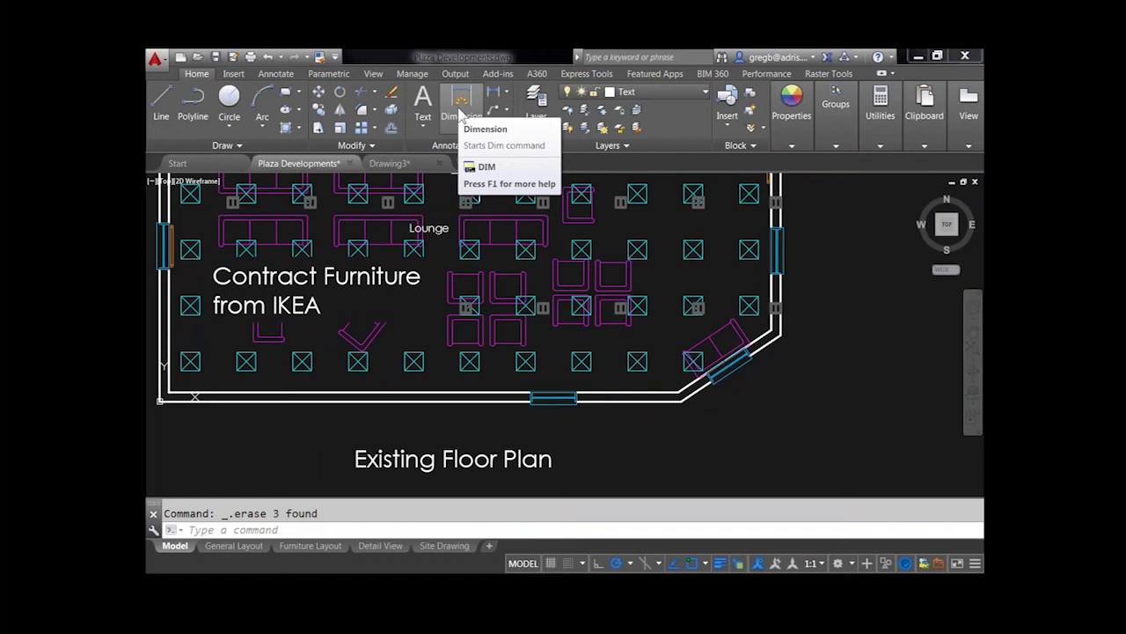
{"action": "left_click", "coordinate": [460, 104]}
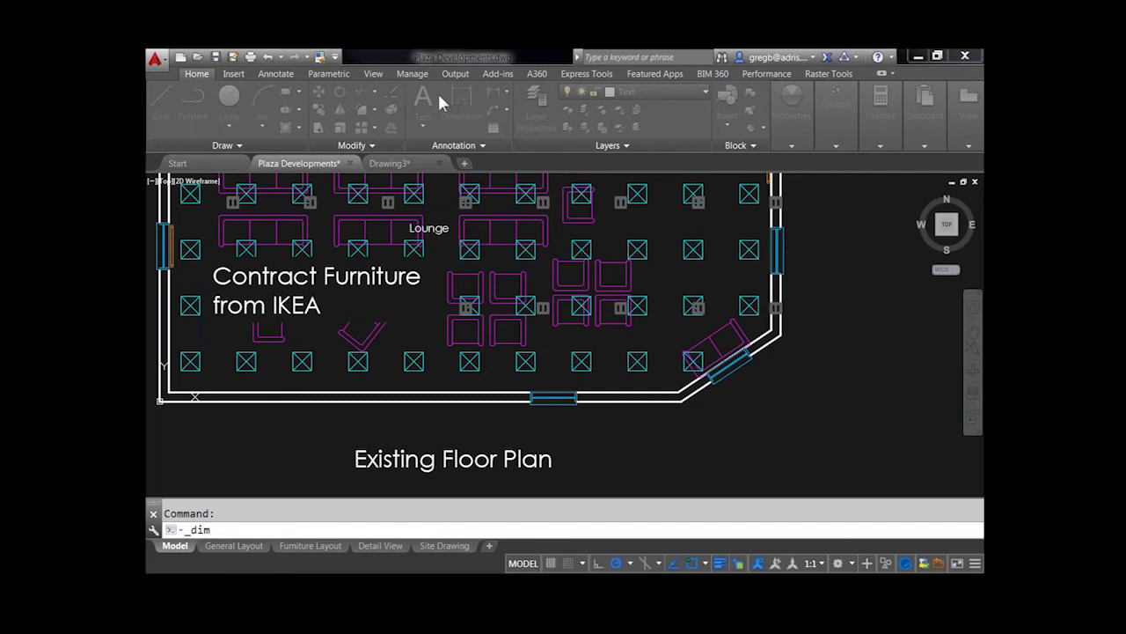
{"action": "left_click_drag", "start_coordinate": [212, 210], "coordinate": [637, 209]}
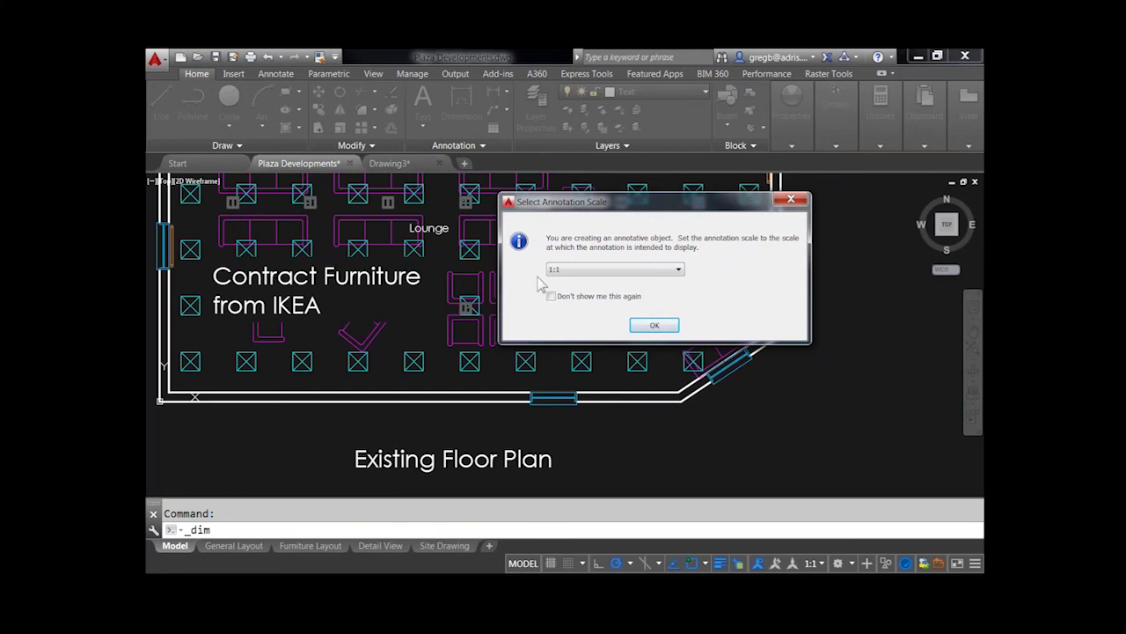
{"action": "left_click", "coordinate": [667, 273]}
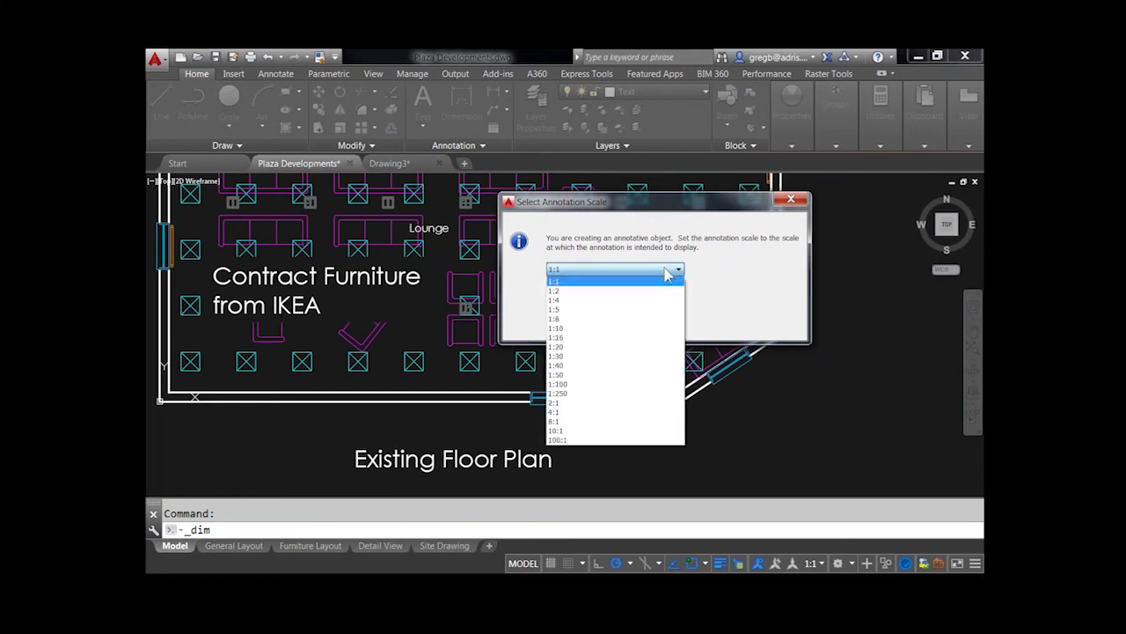
{"action": "left_click", "coordinate": [558, 386]}
{"action": "left_click", "coordinate": [656, 326]}
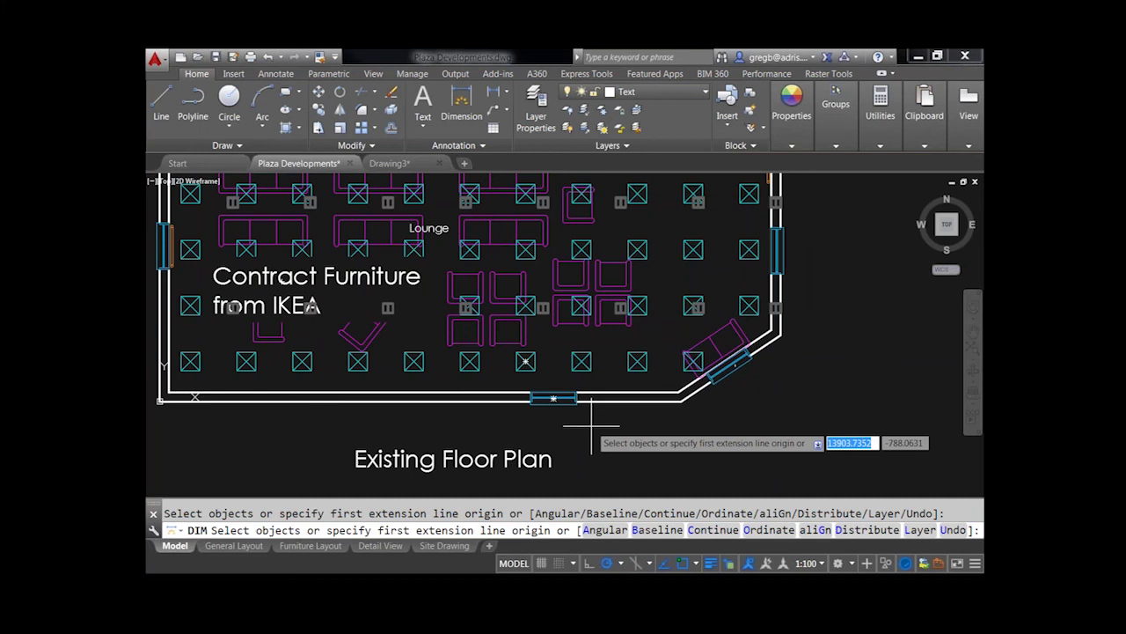
Expand the Annotation panel's text and dimension style options, then cancel the running DIM command.
{"action": "left_click", "coordinate": [476, 147]}
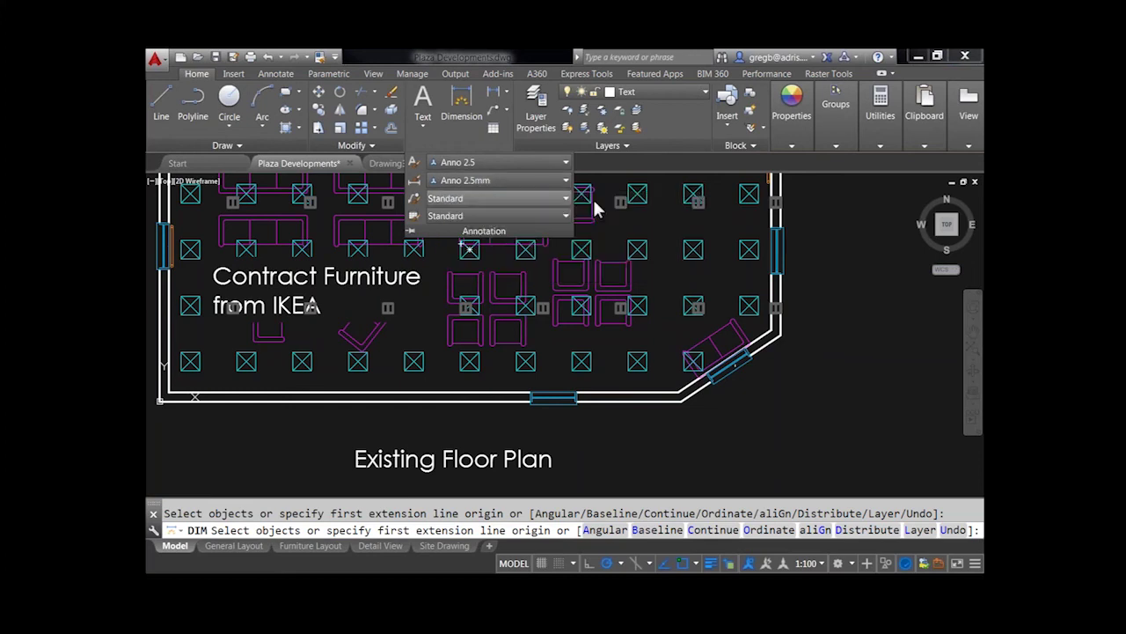
{"action": "key", "text": "Escape"}
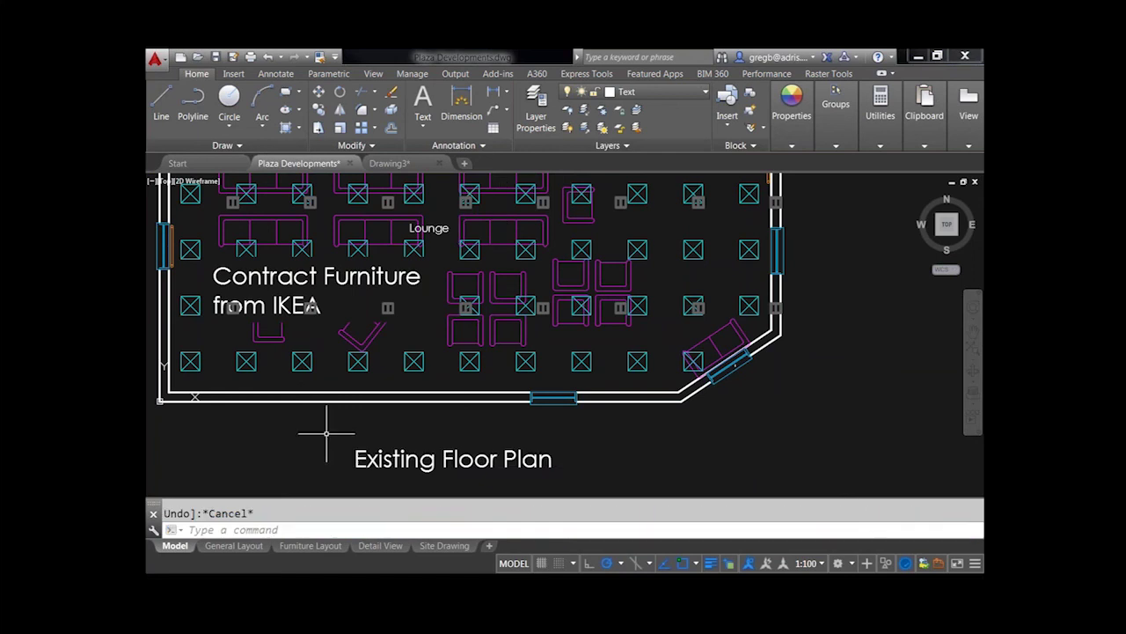
Dimension the bottom wall at 16791 and the diagonal wall at 3857 with DIM.
{"action": "left_click", "coordinate": [461, 104]}
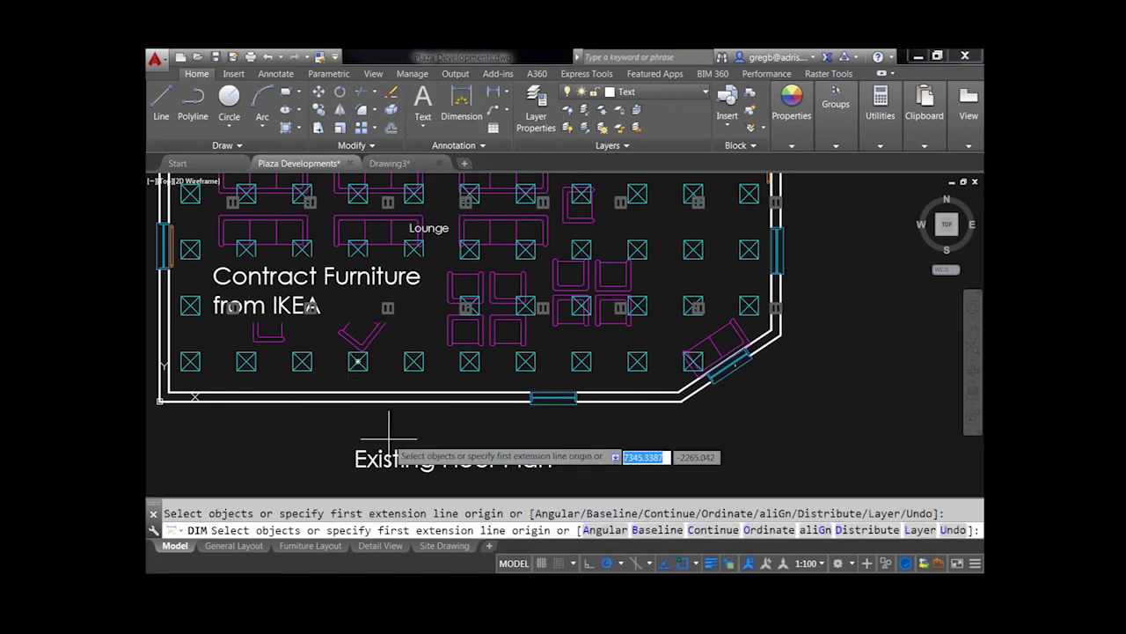
{"action": "mouse_move", "coordinate": [390, 422]}
{"action": "middle_mouse_down"}
{"action": "mouse_move", "coordinate": [487, 352]}
{"action": "mouse_move", "coordinate": [470, 373]}
{"action": "mouse_move", "coordinate": [475, 351]}
{"action": "middle_mouse_up"}
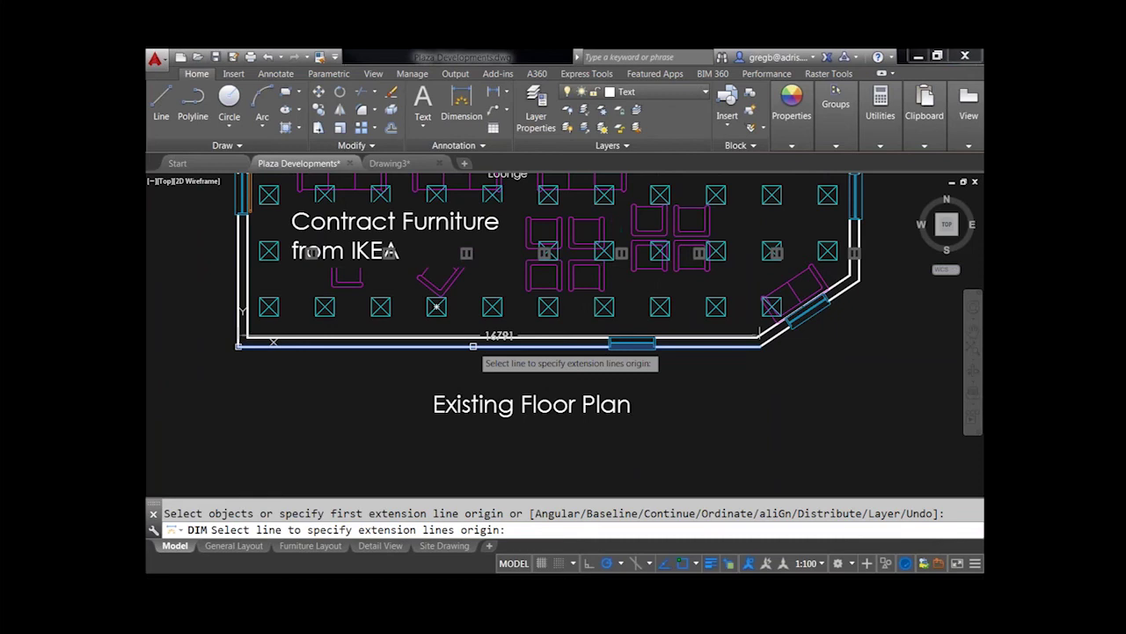
{"action": "left_click", "coordinate": [473, 346]}
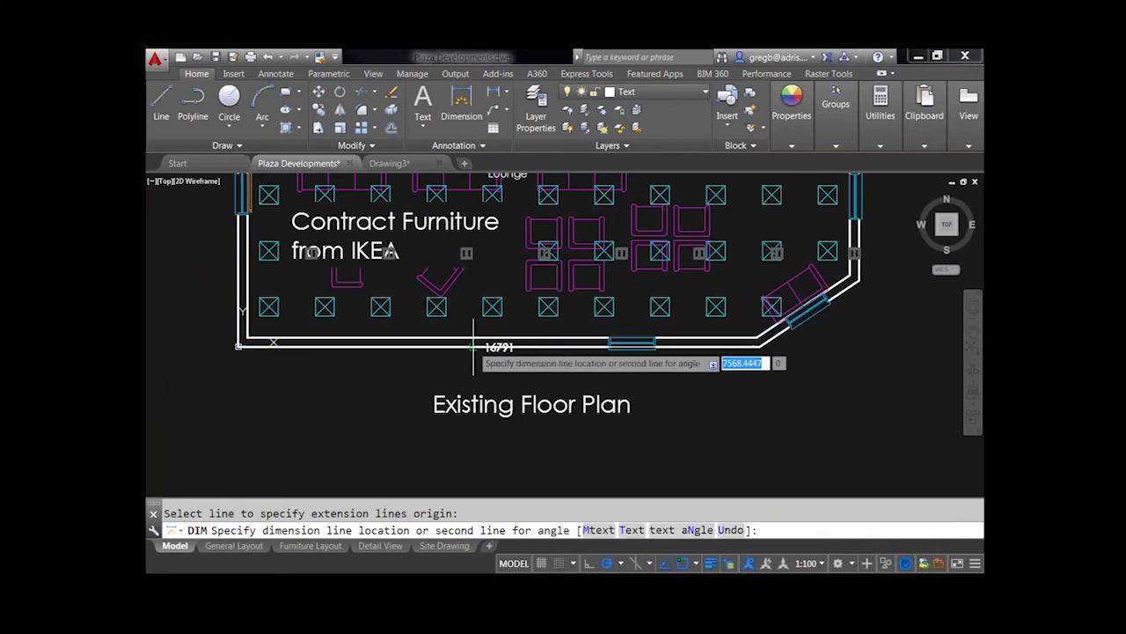
{"action": "left_click", "coordinate": [480, 367]}
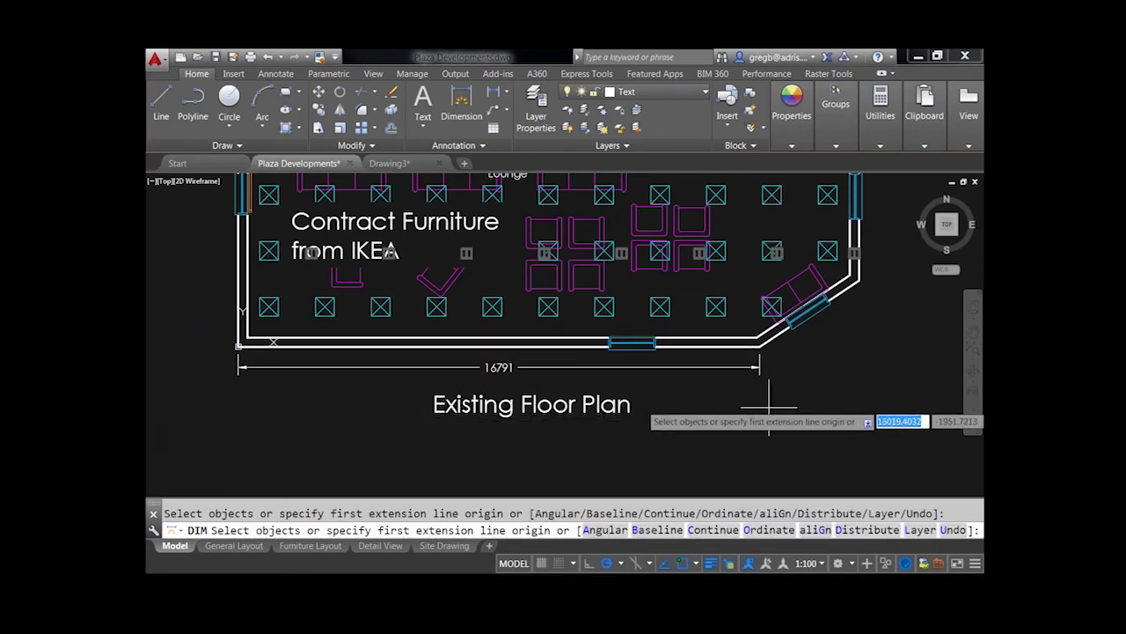
{"action": "middle_click_drag", "start_coordinate": [847, 375], "coordinate": [743, 380]}
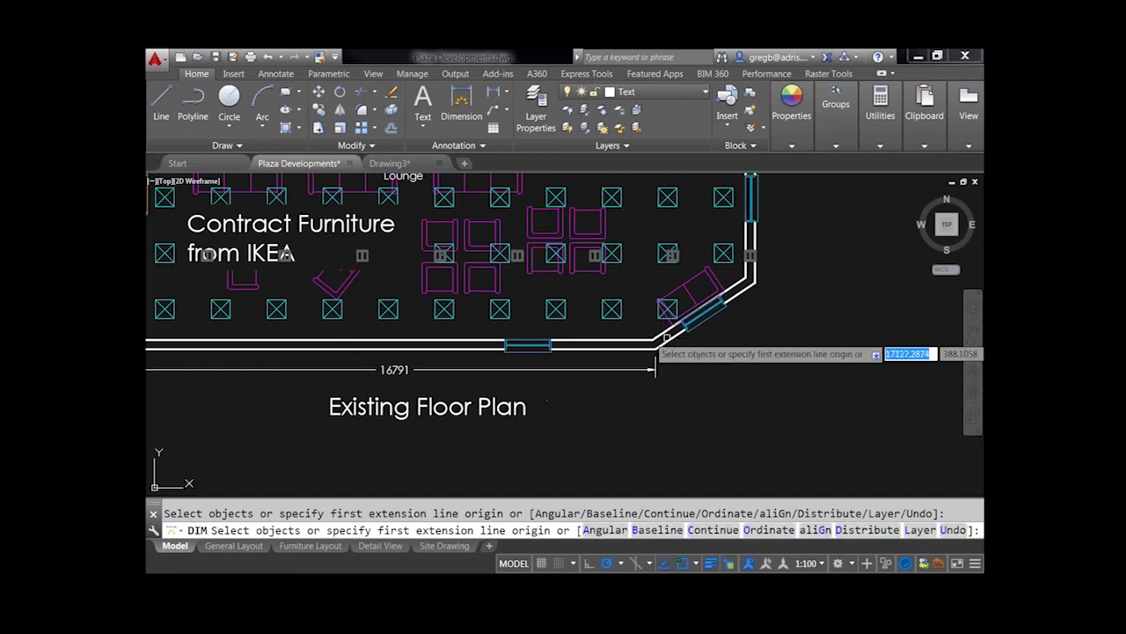
{"action": "left_click", "coordinate": [671, 339]}
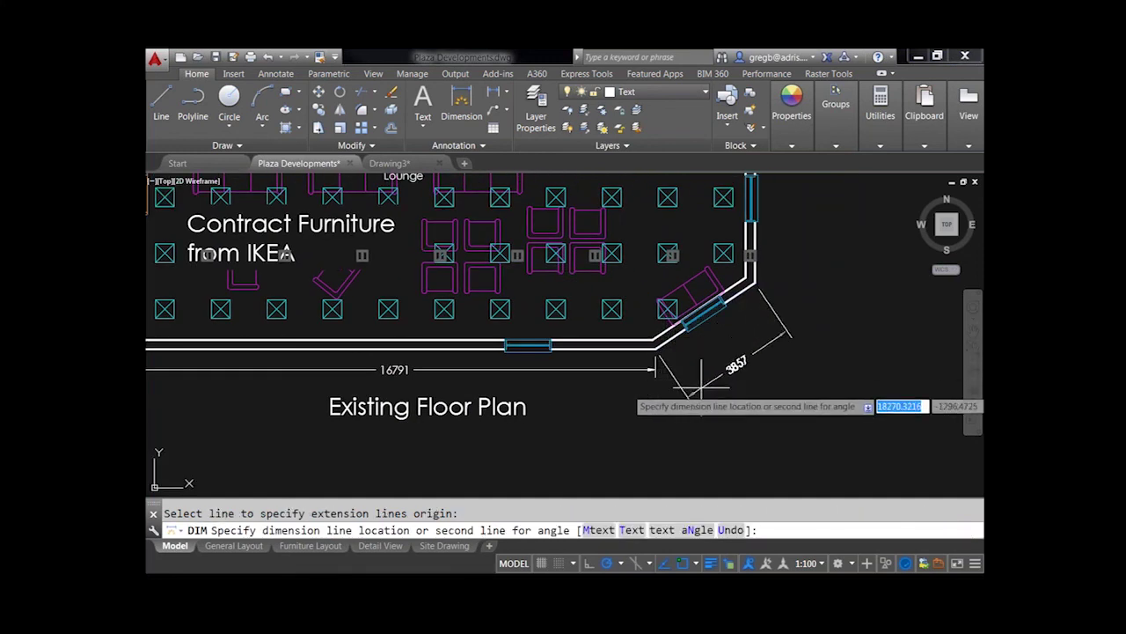
{"action": "left_click", "coordinate": [700, 380]}
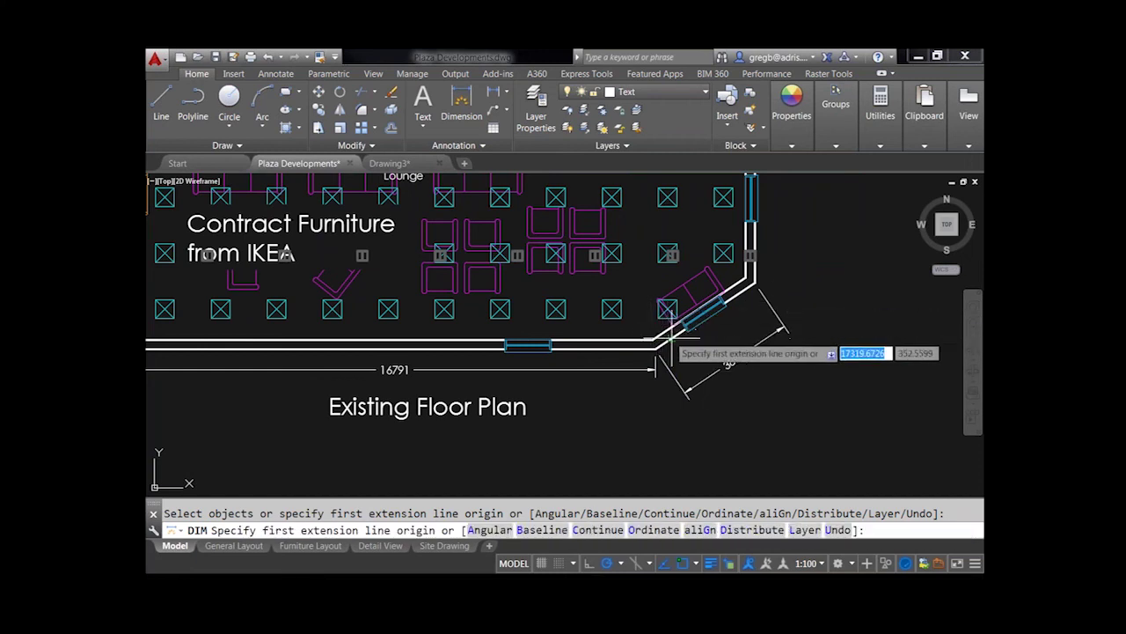
Add a 146° angular dimension between the diagonal wall and the horizontal wall.
{"action": "scroll", "coordinate": [662, 330], "scroll_direction": "up", "scroll_amount": 5}
{"action": "key", "text": "Return"}
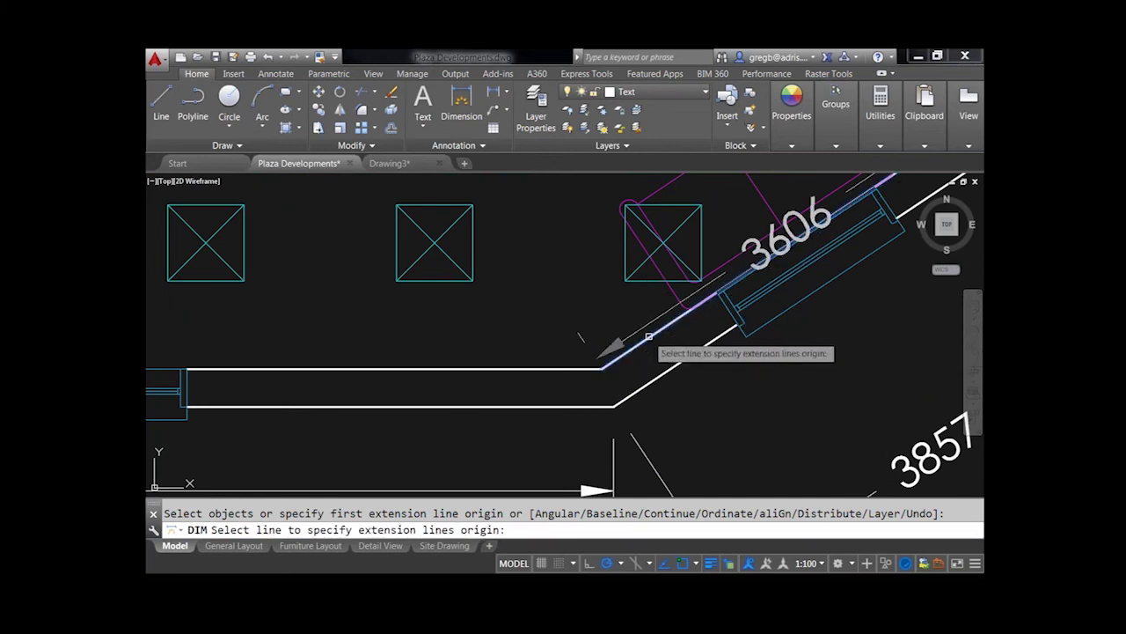
{"action": "left_click", "coordinate": [649, 336]}
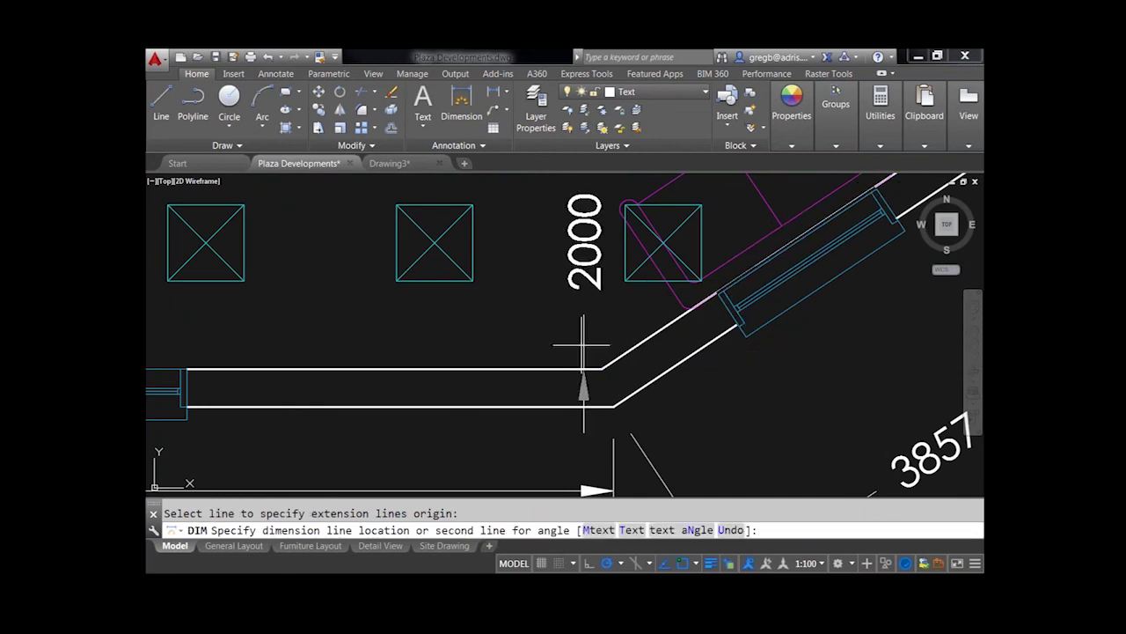
{"action": "left_click", "coordinate": [531, 369]}
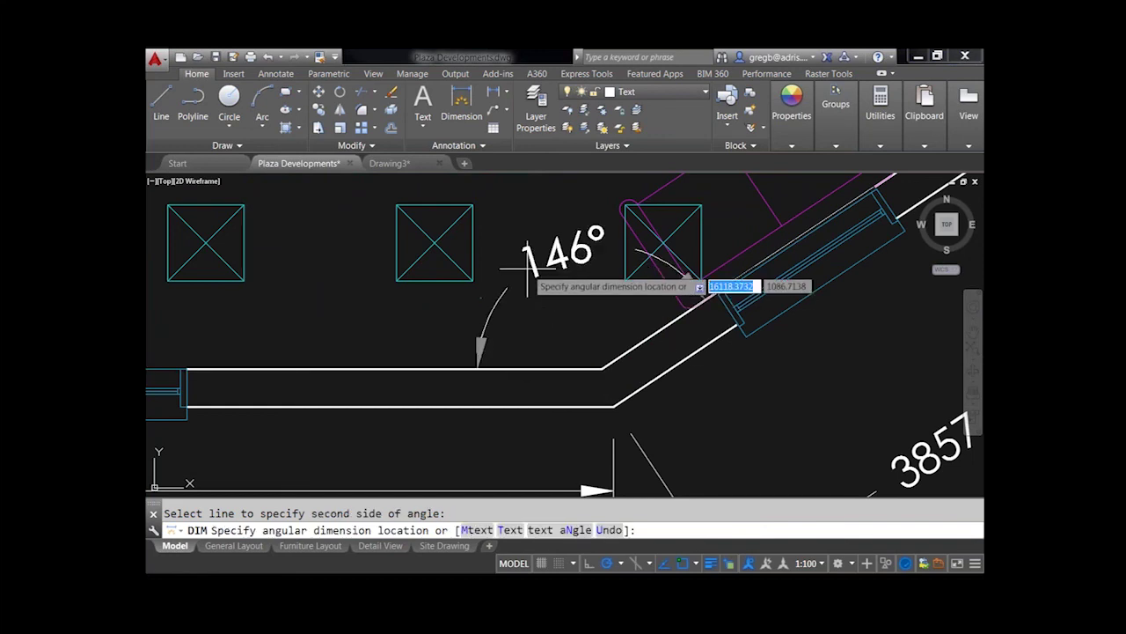
{"action": "scroll", "coordinate": [526, 271], "scroll_direction": "down", "scroll_amount": 2}
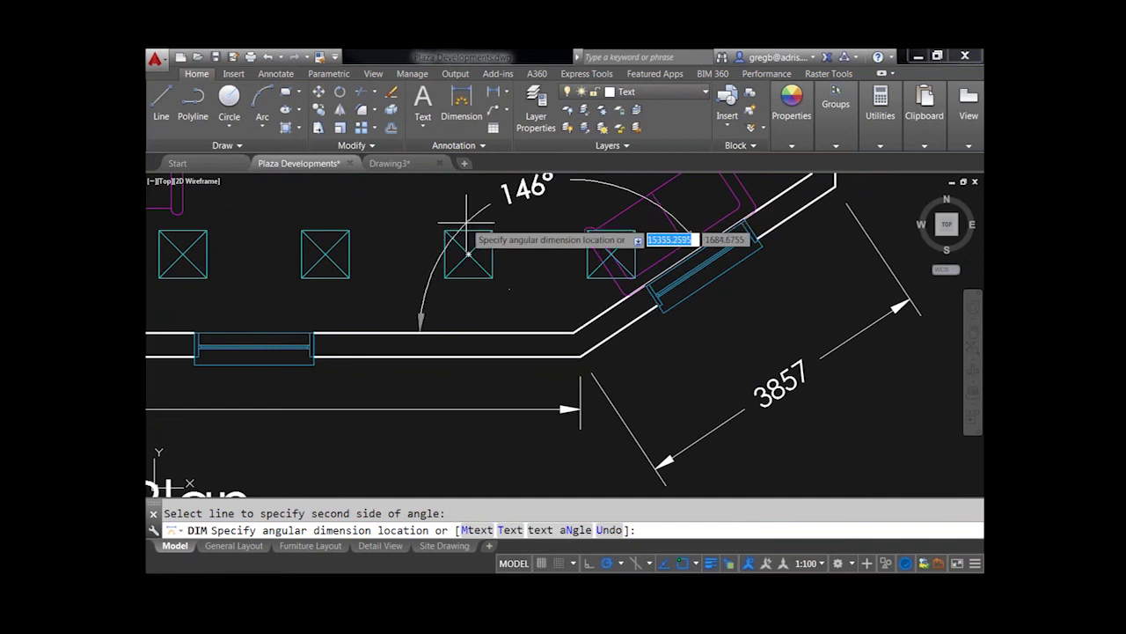
{"action": "middle_click_drag", "start_coordinate": [470, 223], "coordinate": [468, 294]}
{"action": "left_click", "coordinate": [506, 256]}
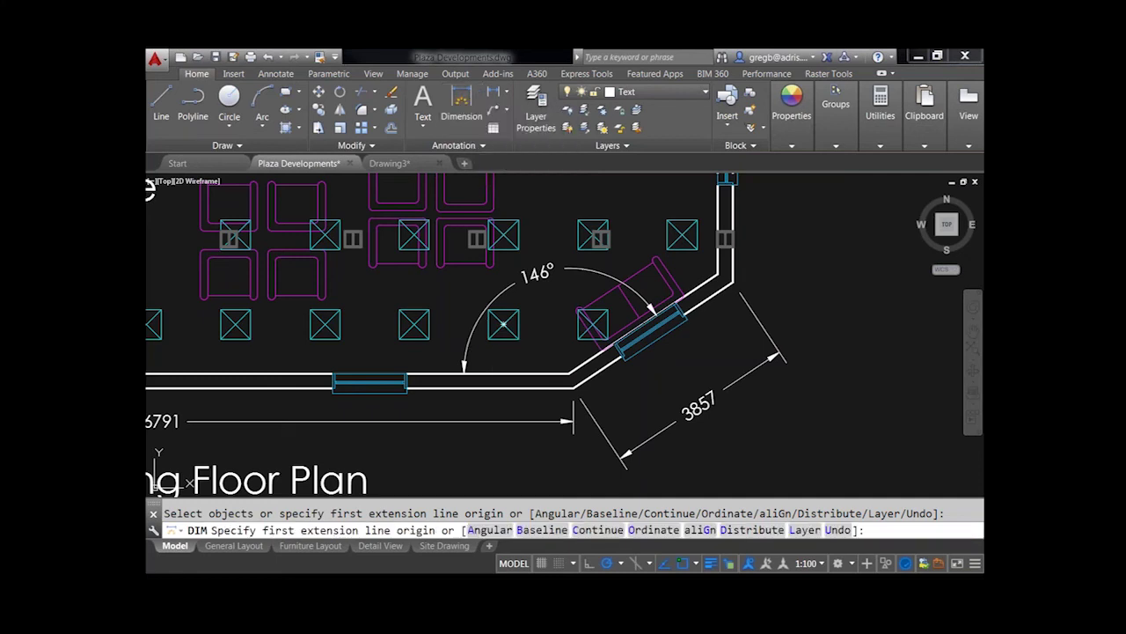
Cancel DIM with Esc, keeping the 146° and 3857 corner dimensions.
{"action": "key", "text": "Escape"}
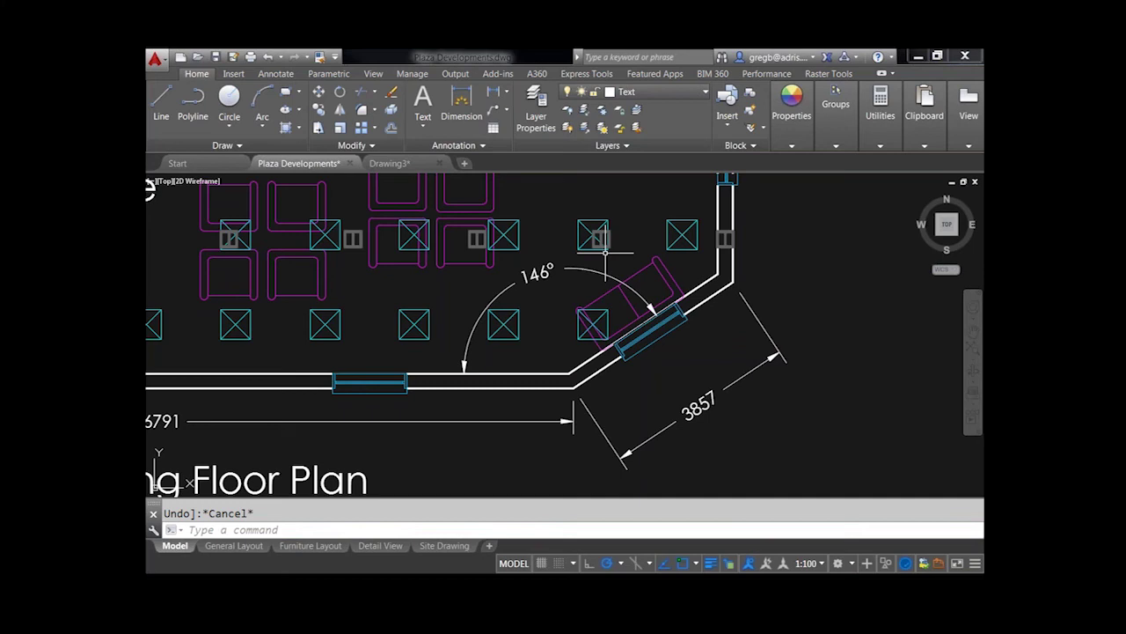
Drag an MText box in the empty area right of the floor plan.
{"action": "scroll", "coordinate": [568, 290], "scroll_direction": "down", "scroll_amount": 2}
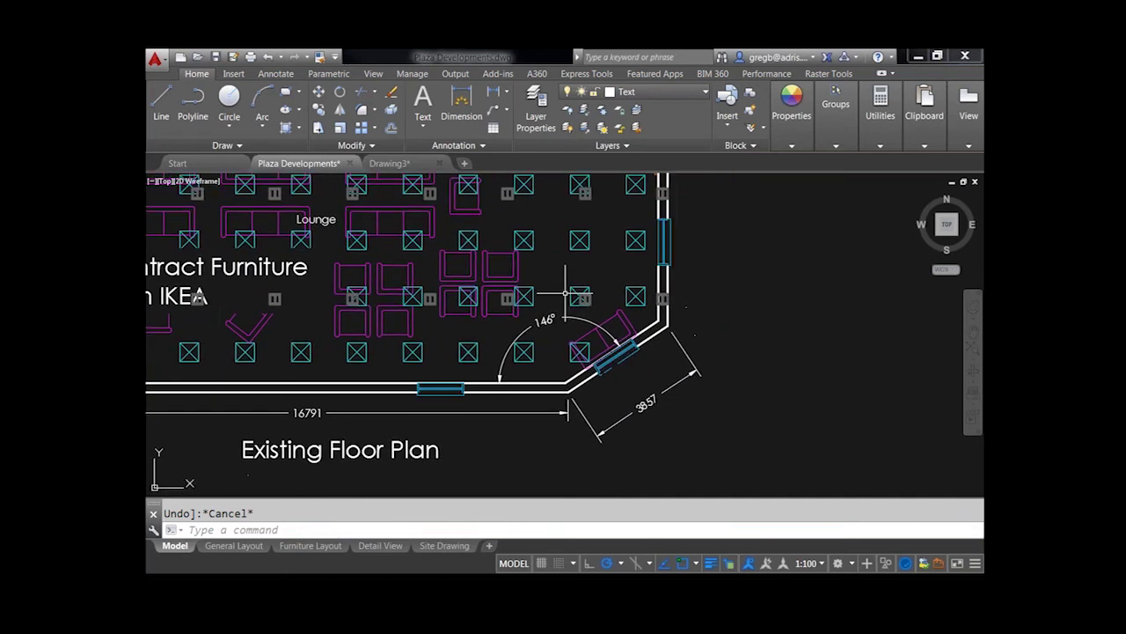
{"action": "scroll", "coordinate": [510, 226], "scroll_direction": "down", "scroll_amount": 2}
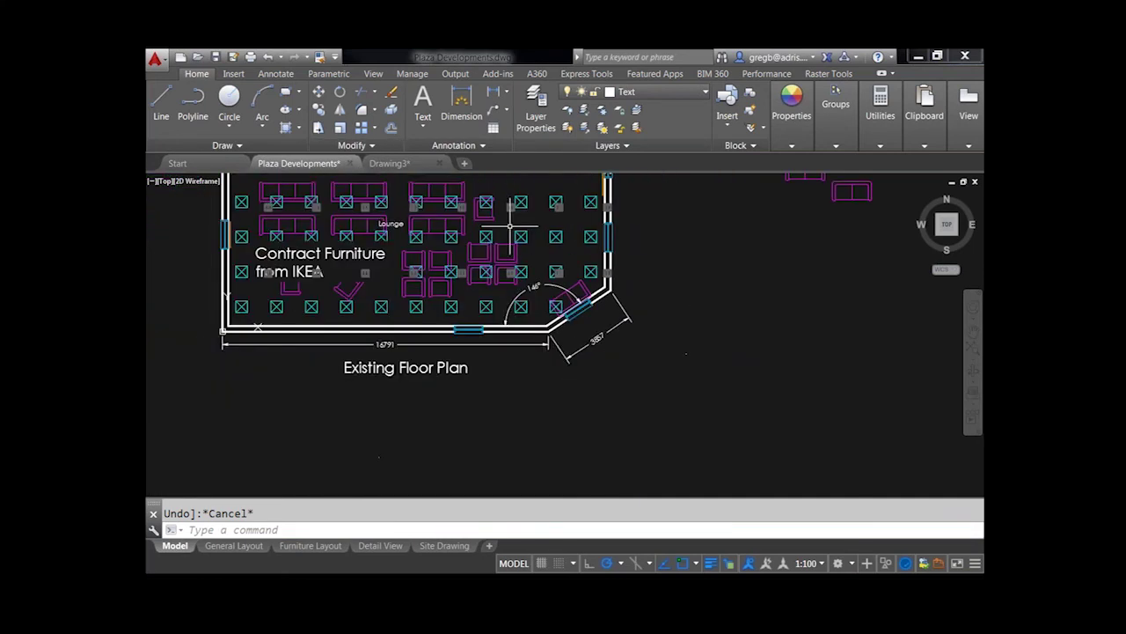
{"action": "middle_click_drag", "start_coordinate": [510, 226], "coordinate": [426, 290]}
{"action": "left_click", "coordinate": [423, 102]}
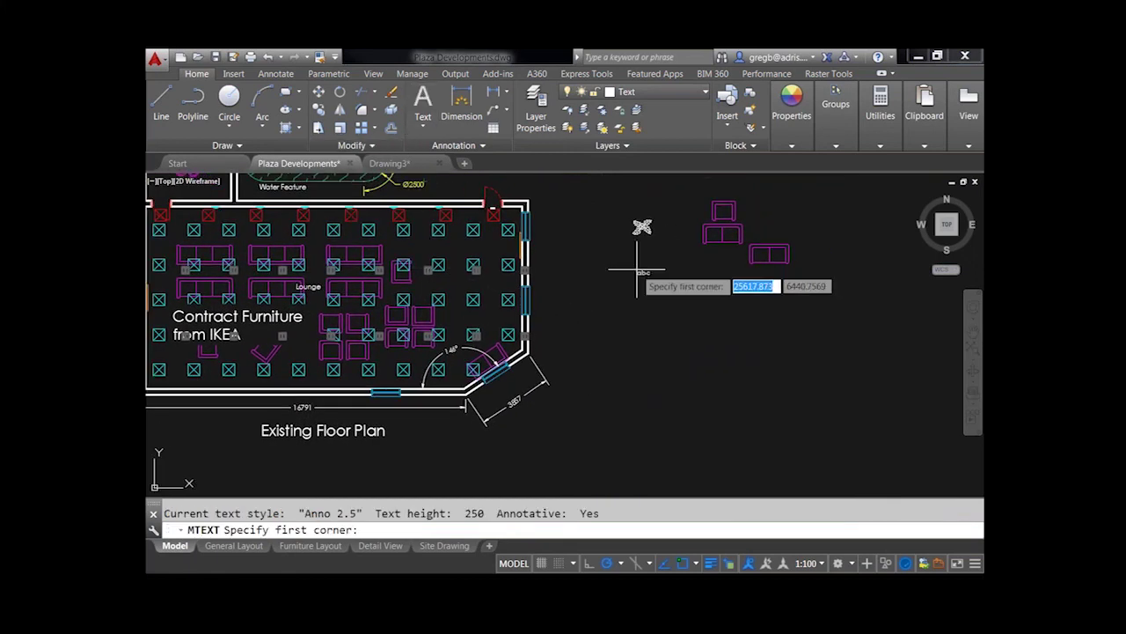
{"action": "left_click", "coordinate": [572, 258]}
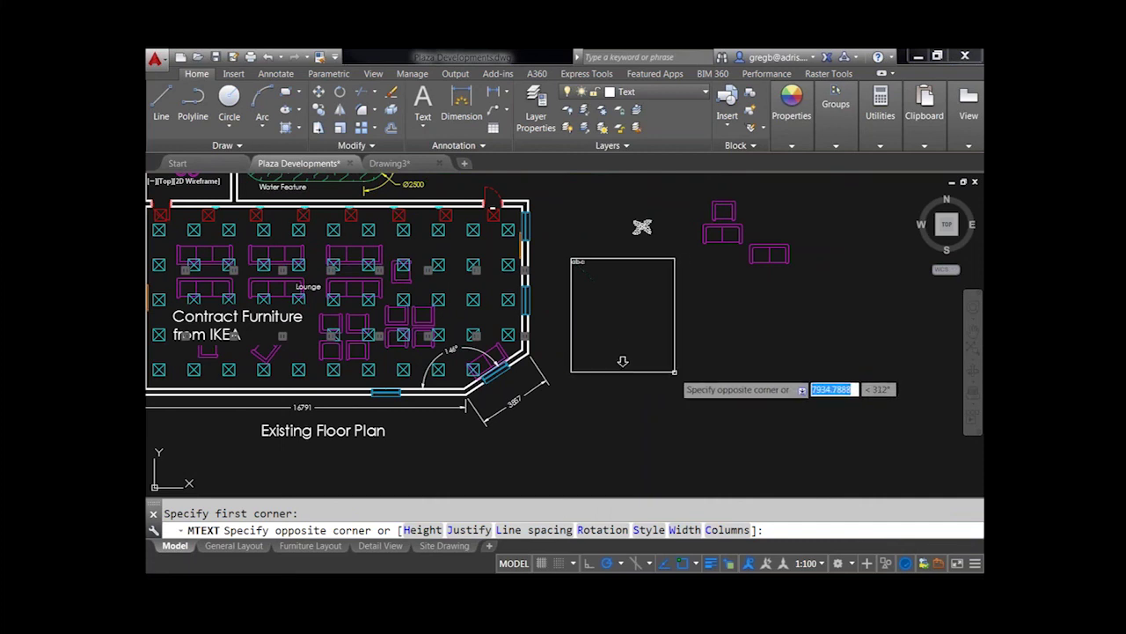
{"action": "left_click", "coordinate": [675, 371]}
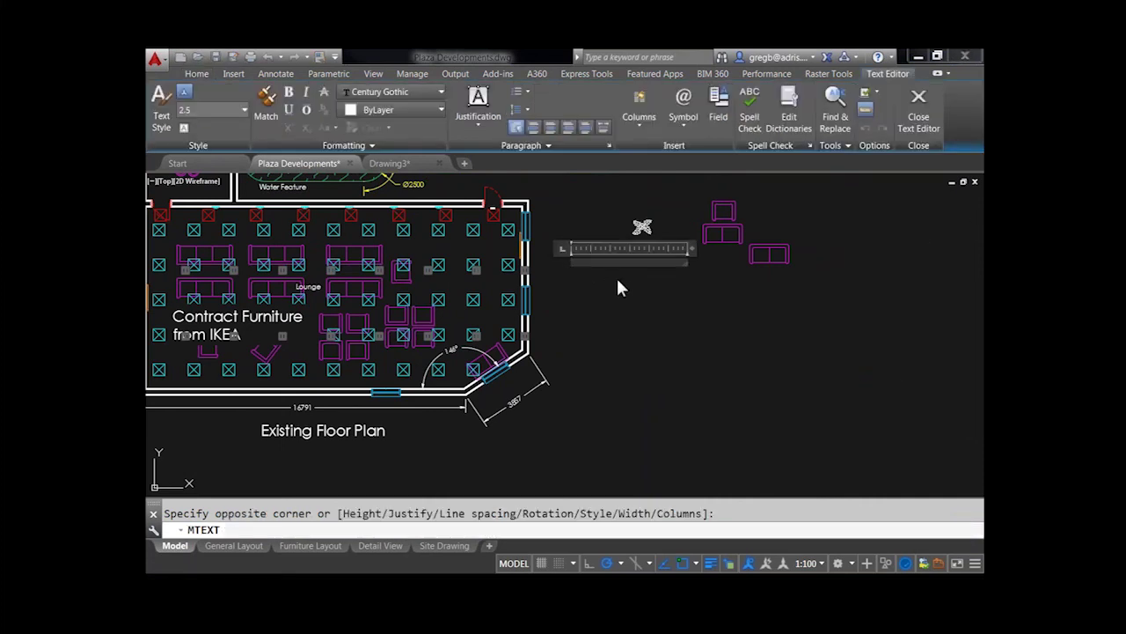
{"action": "scroll", "coordinate": [637, 271], "scroll_direction": "up", "scroll_amount": 3}
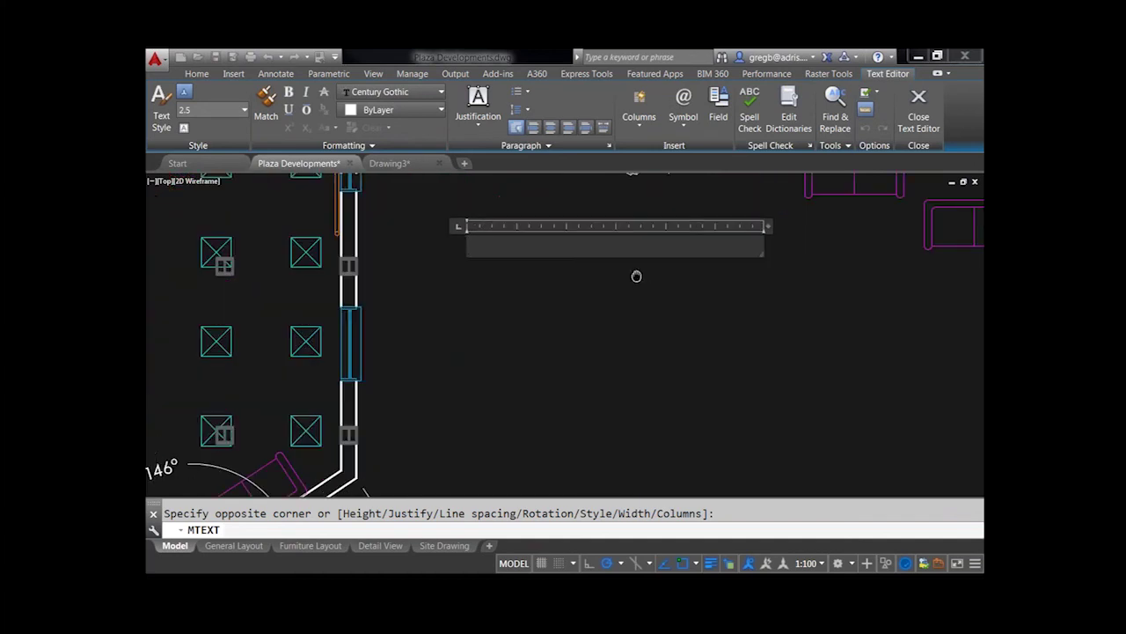
{"action": "middle_click_drag", "start_coordinate": [638, 280], "coordinate": [624, 328]}
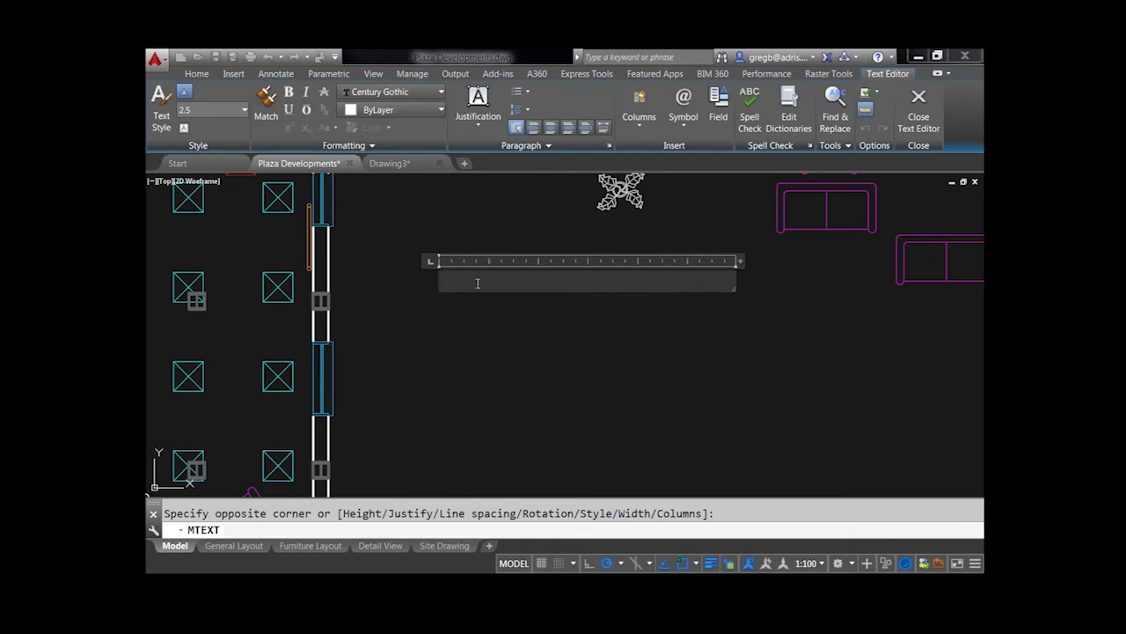
Type 'Notes' followed by numbered items 'My First Nte' and 'Area: 154m2'.
{"action": "type", "text": "Notes"}
{"action": "key", "text": "Return"}
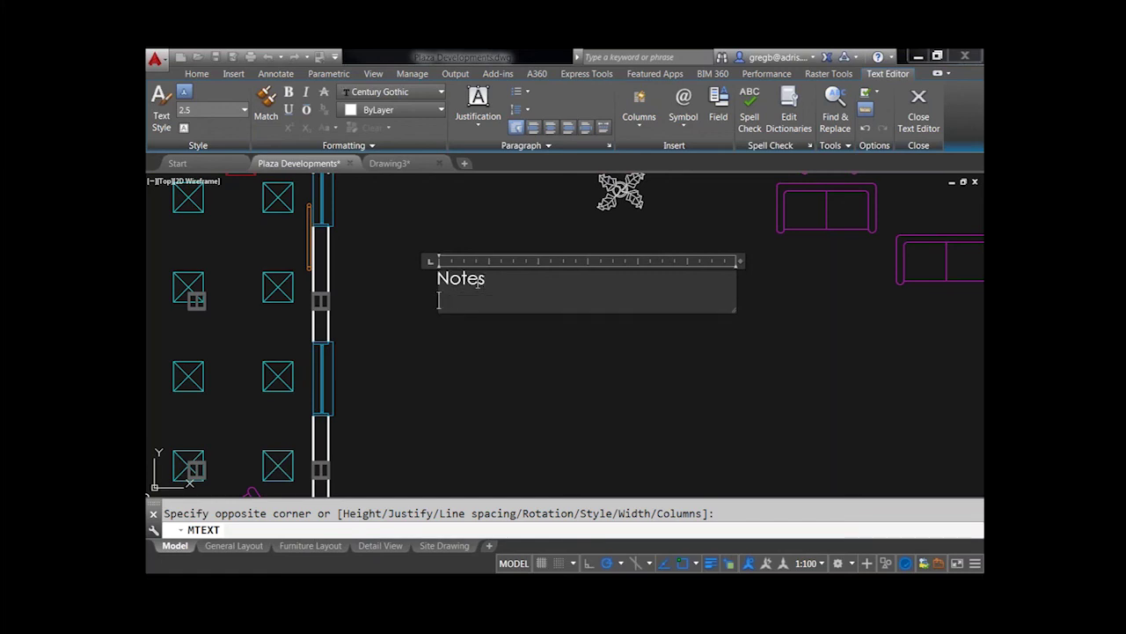
{"action": "type", "text": "1."}
{"action": "key", "text": "Tab"}
{"action": "type", "text": "My Fi"}
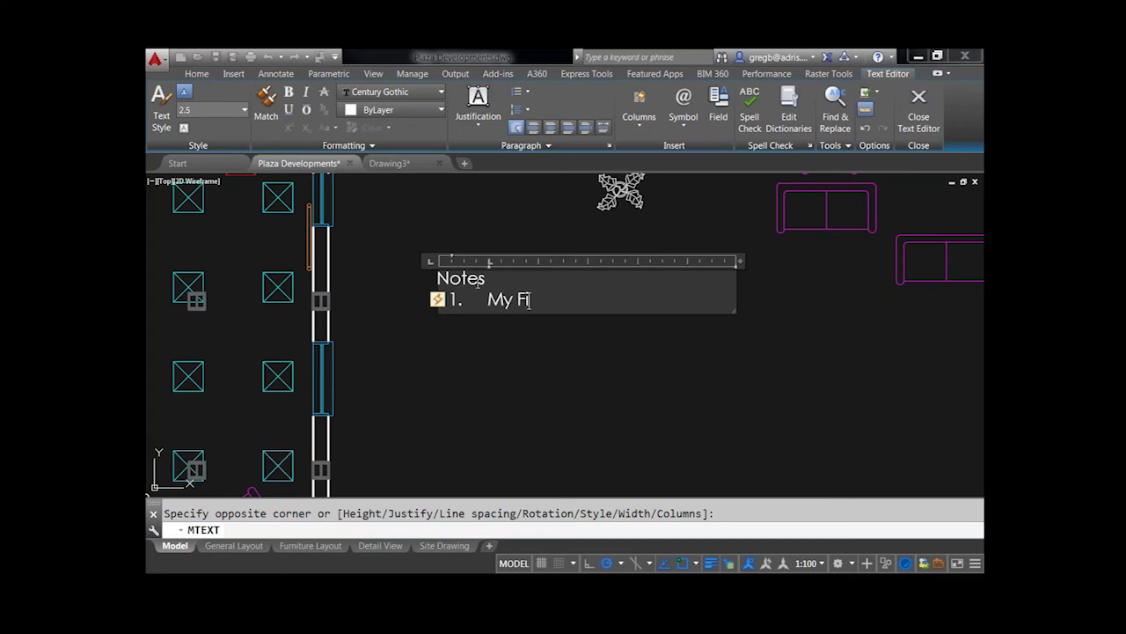
{"action": "type", "text": "rst Nte"}
{"action": "key", "text": "Return"}
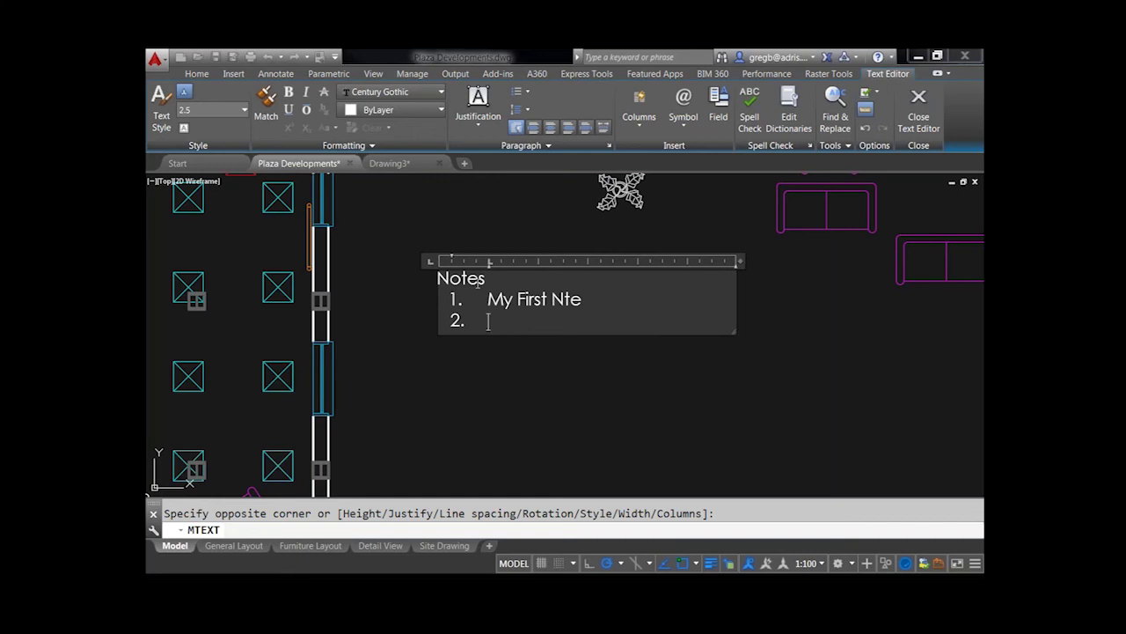
{"action": "type", "text": "D"}
{"action": "key", "text": "BackSpace"}
{"action": "type", "text": "Area: 154m2"}
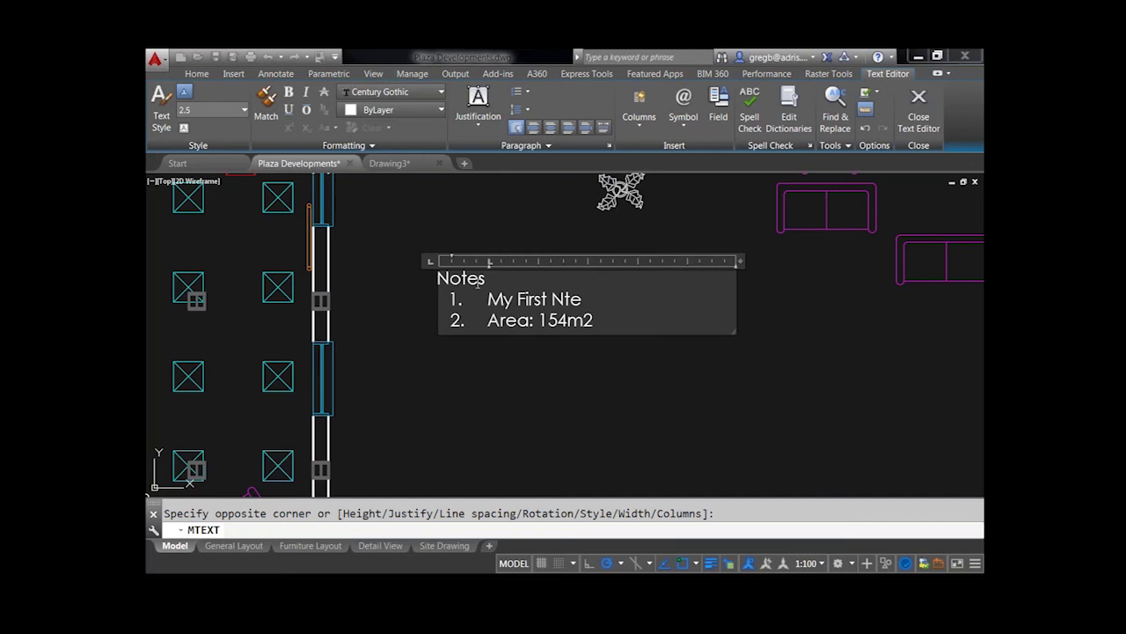
Superscript the 2 in '154m2', closing the Symbol list without inserting anything.
{"action": "left_click_drag", "start_coordinate": [594, 322], "coordinate": [583, 322]}
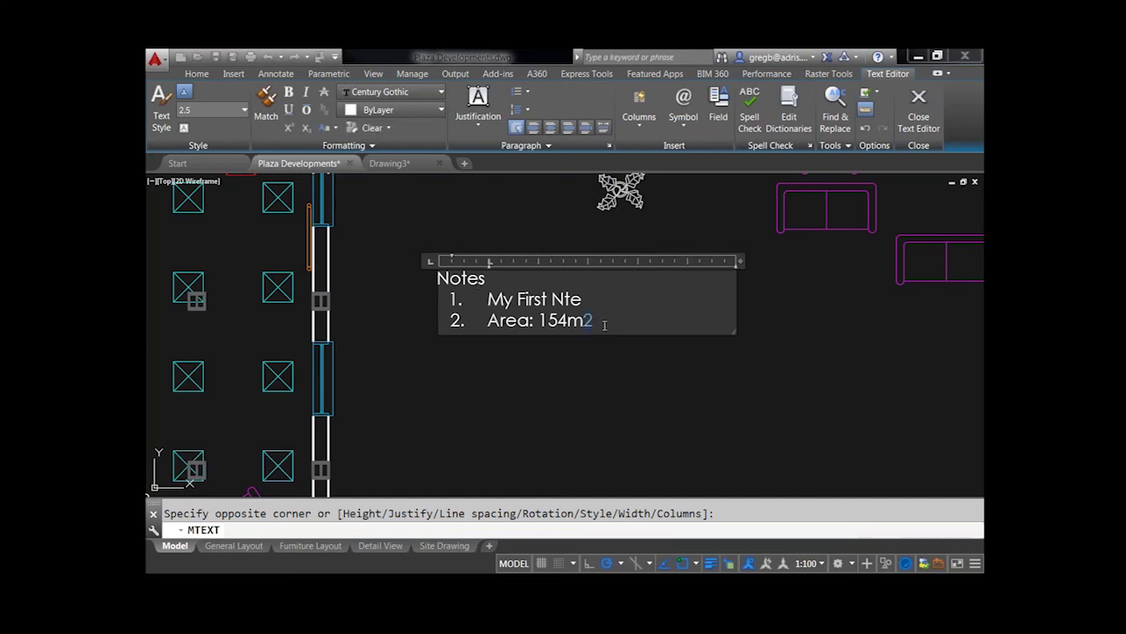
{"action": "left_click", "coordinate": [308, 131]}
{"action": "left_click", "coordinate": [290, 127]}
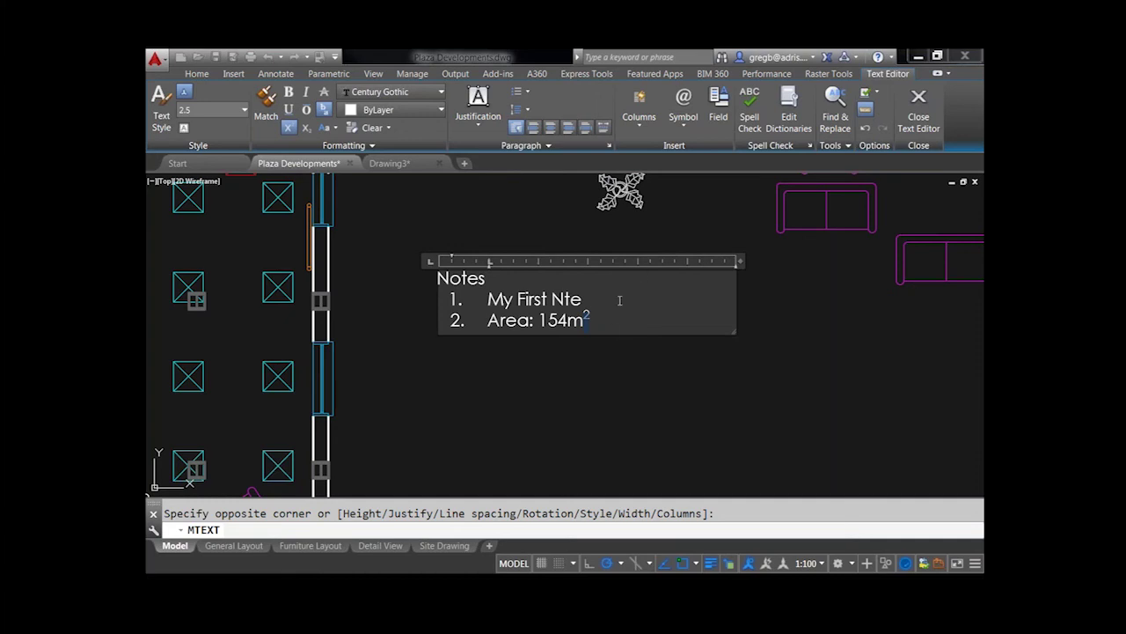
{"action": "left_click", "coordinate": [693, 118]}
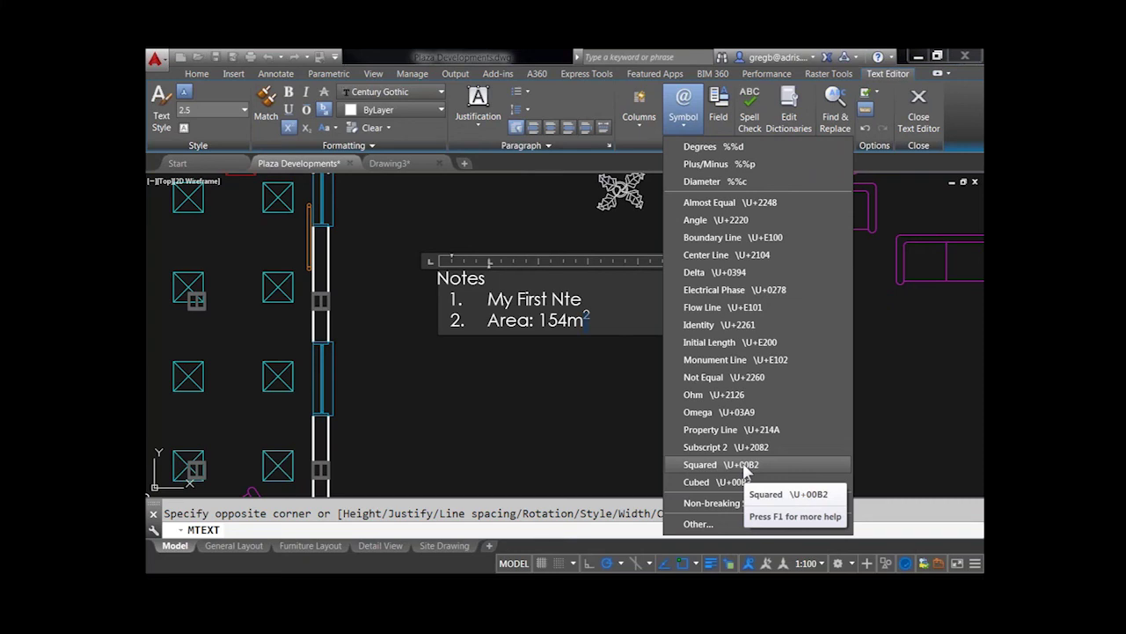
{"action": "left_click", "coordinate": [577, 387]}
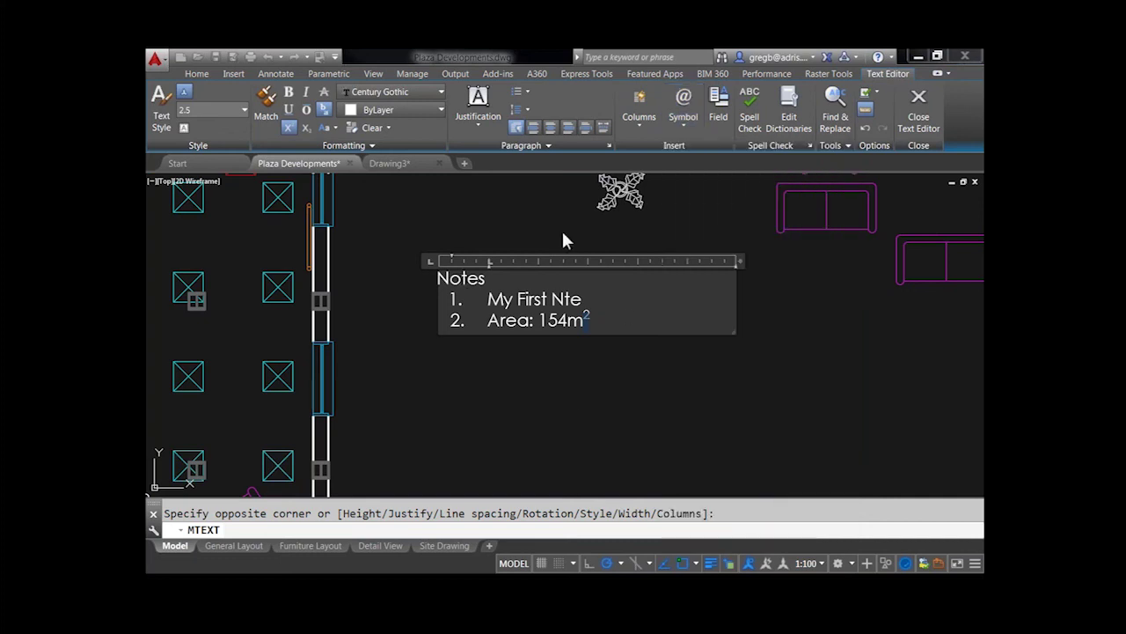
Finish the Notes text and add a multiline text label with a person's name below it.
{"action": "left_click", "coordinate": [528, 210]}
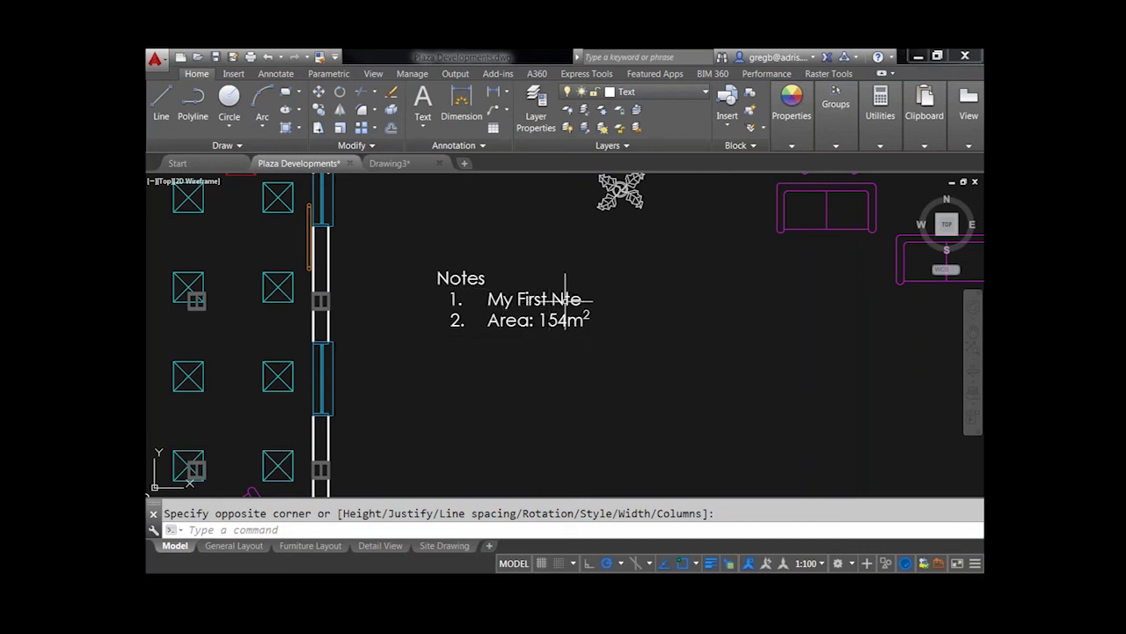
{"action": "scroll", "coordinate": [616, 275], "scroll_direction": "down", "scroll_amount": 2}
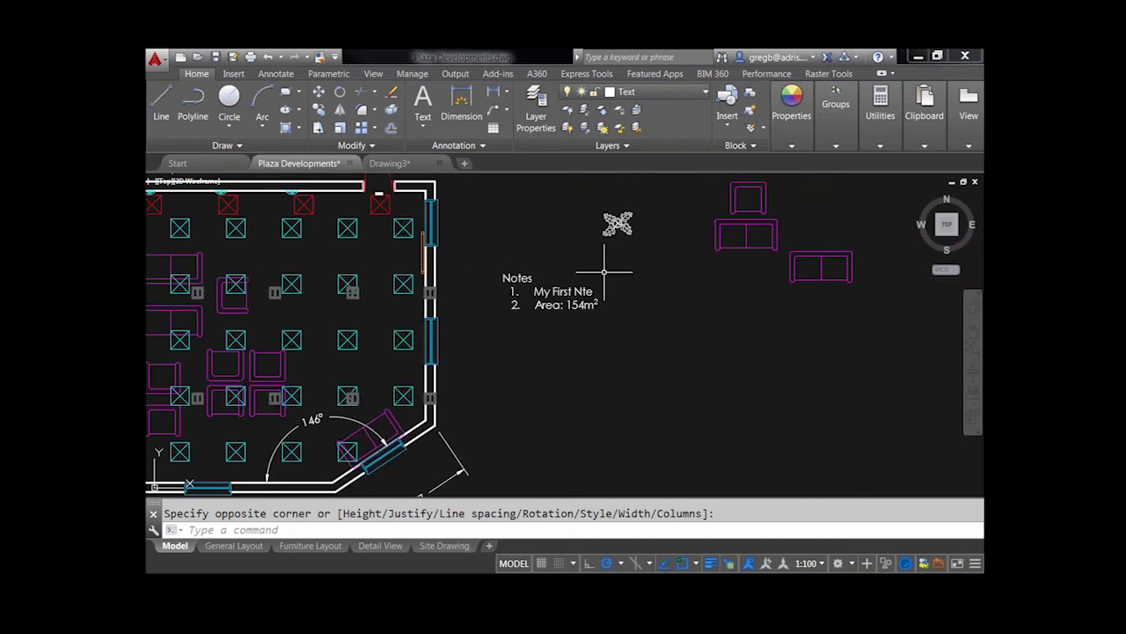
{"action": "left_click", "coordinate": [424, 104]}
{"action": "left_click", "coordinate": [600, 344]}
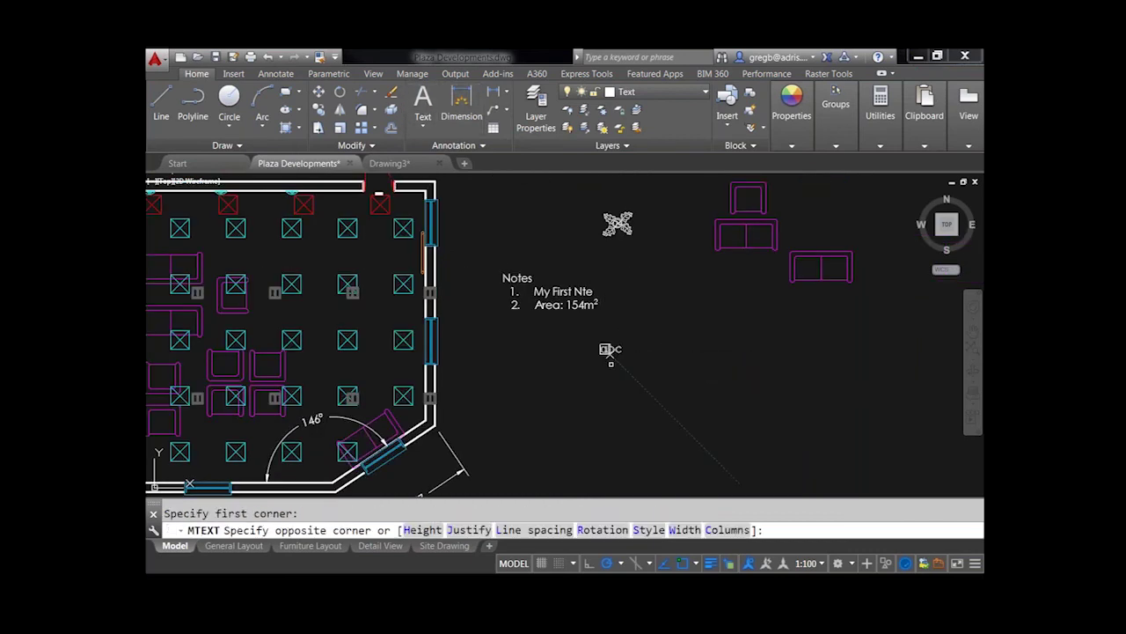
{"action": "left_click", "coordinate": [781, 397]}
{"action": "type", "text": "Greg"}
{"action": "left_click", "coordinate": [685, 423]}
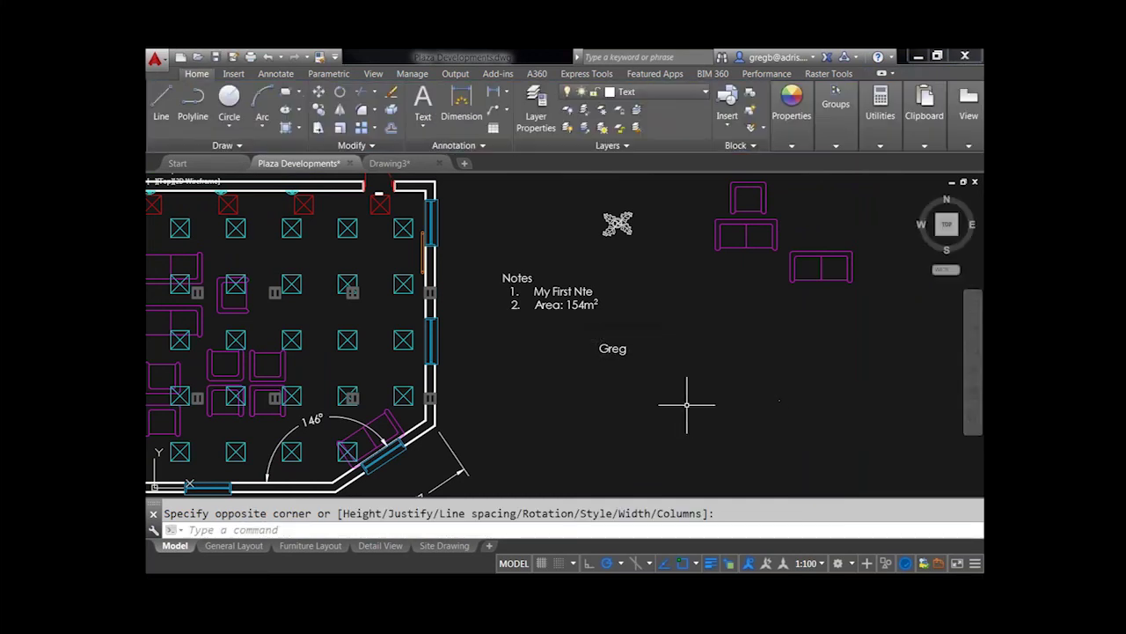
Add another multiline text label reading 'AutoCAD'.
{"action": "middle_click_drag", "start_coordinate": [575, 395], "coordinate": [603, 381]}
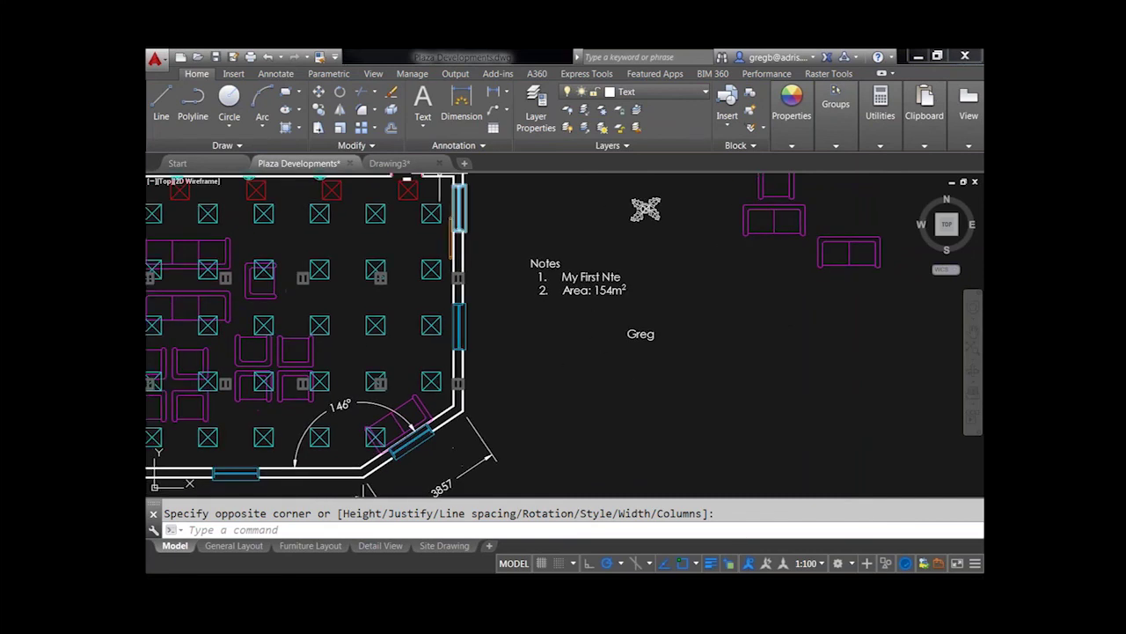
{"action": "left_click", "coordinate": [422, 99]}
{"action": "left_click", "coordinate": [510, 391]}
{"action": "left_click", "coordinate": [684, 393]}
{"action": "type", "text": "AutoCAD"}
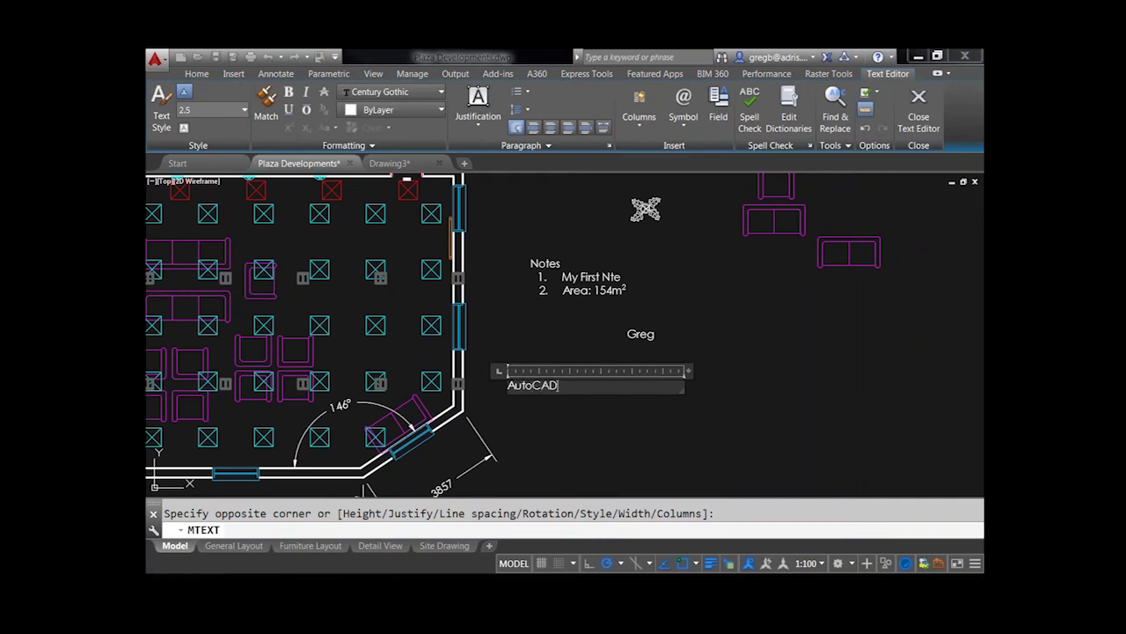
{"action": "left_click", "coordinate": [646, 411]}
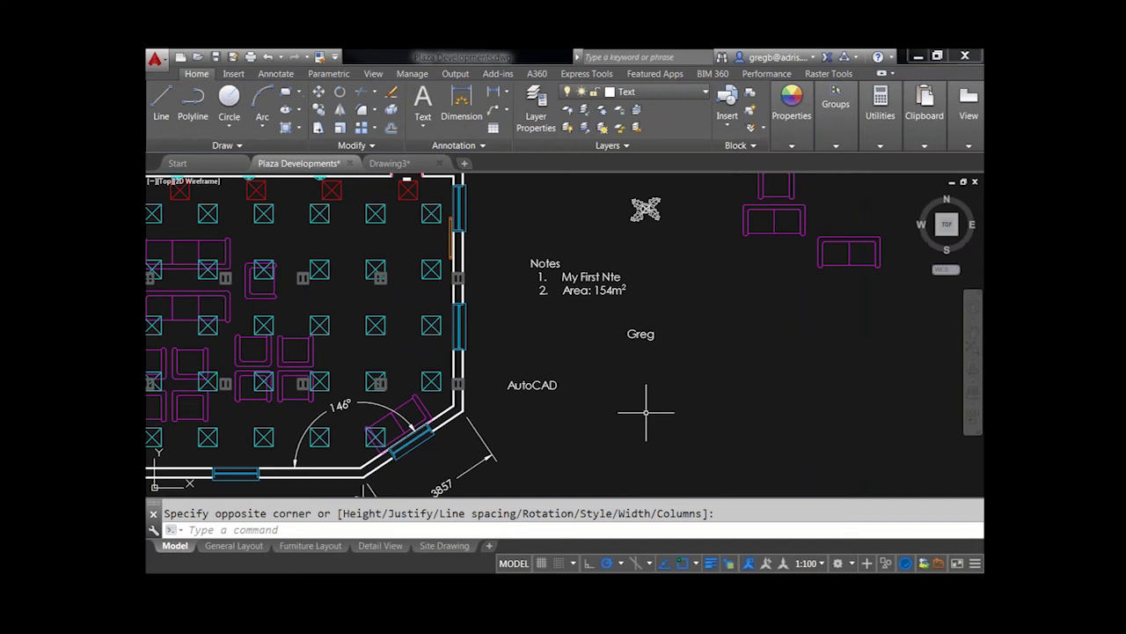
Select the Notes text and switch to the Annotate ribbon.
{"action": "key", "text": "Escape"}
{"action": "left_click", "coordinate": [576, 290]}
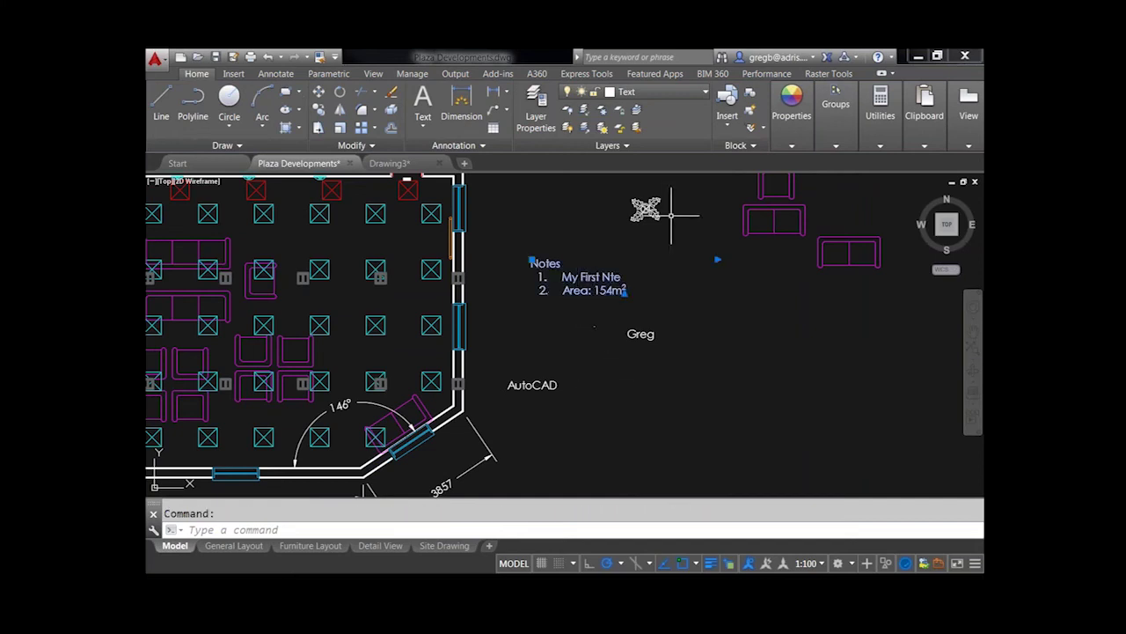
{"action": "key", "text": "Escape"}
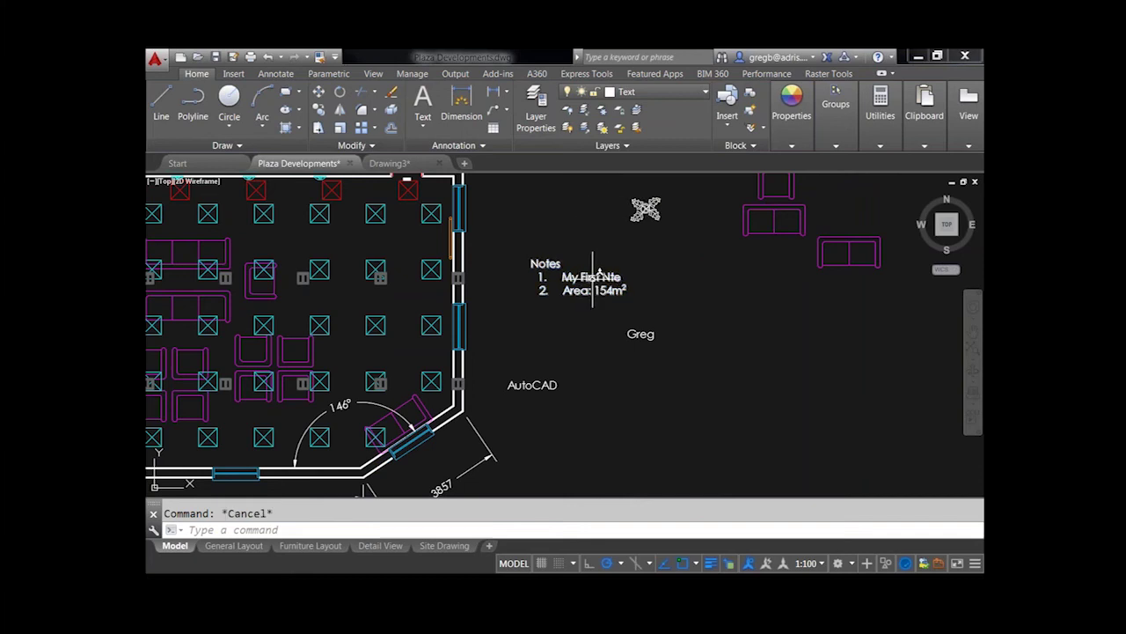
{"action": "left_click", "coordinate": [593, 278]}
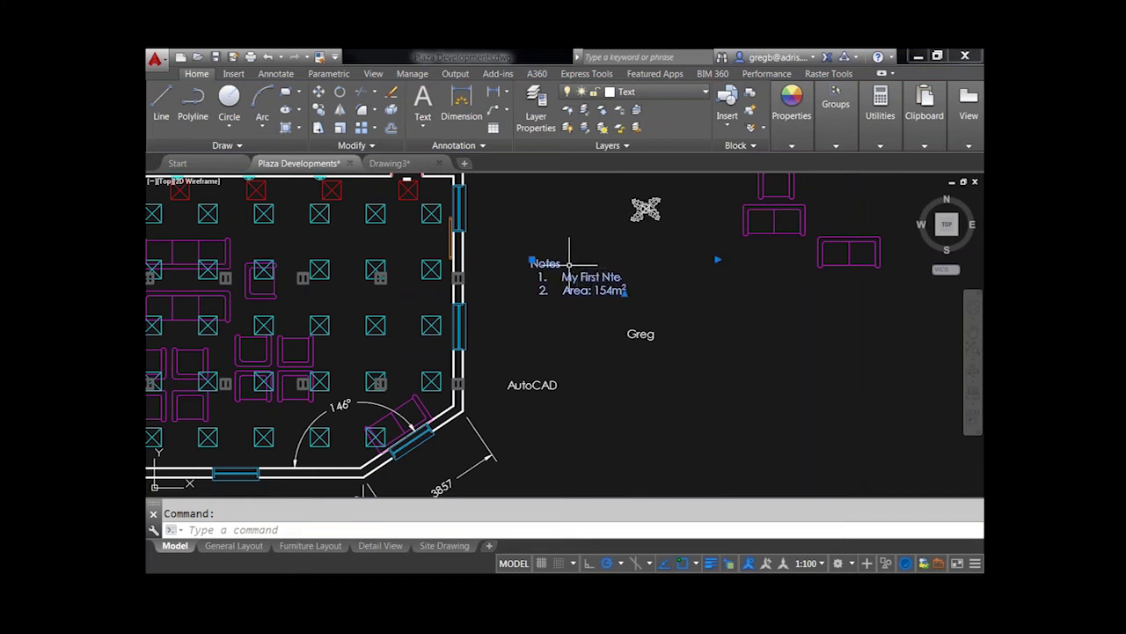
{"action": "left_click", "coordinate": [278, 75]}
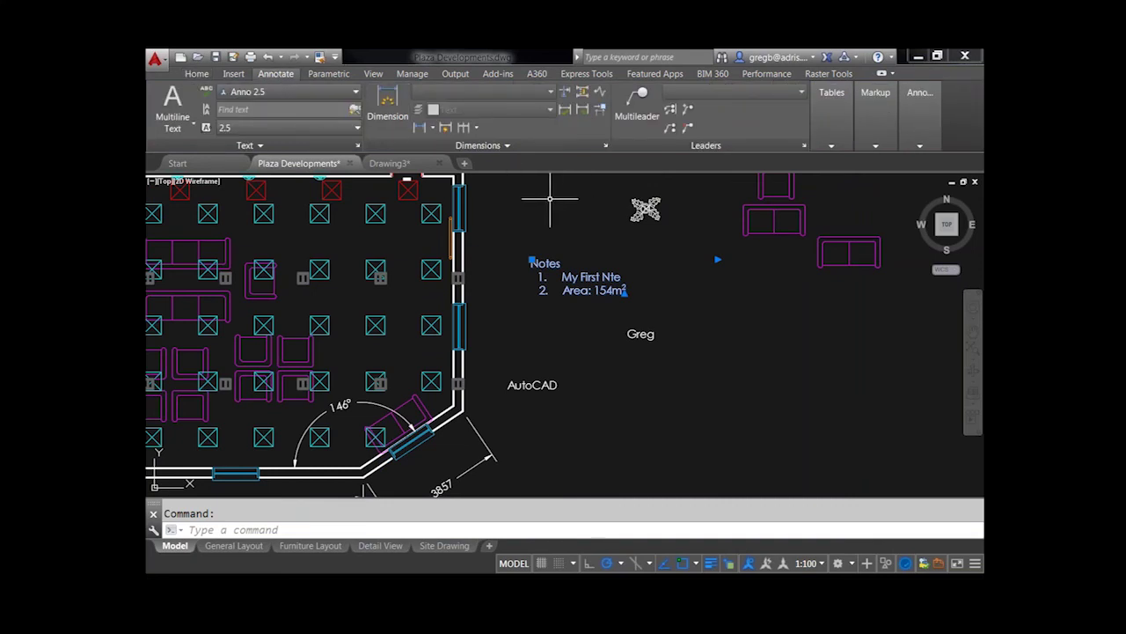
Window-select the Notes, name and AutoCAD labels, then clear the selection.
{"action": "right_click", "coordinate": [582, 248]}
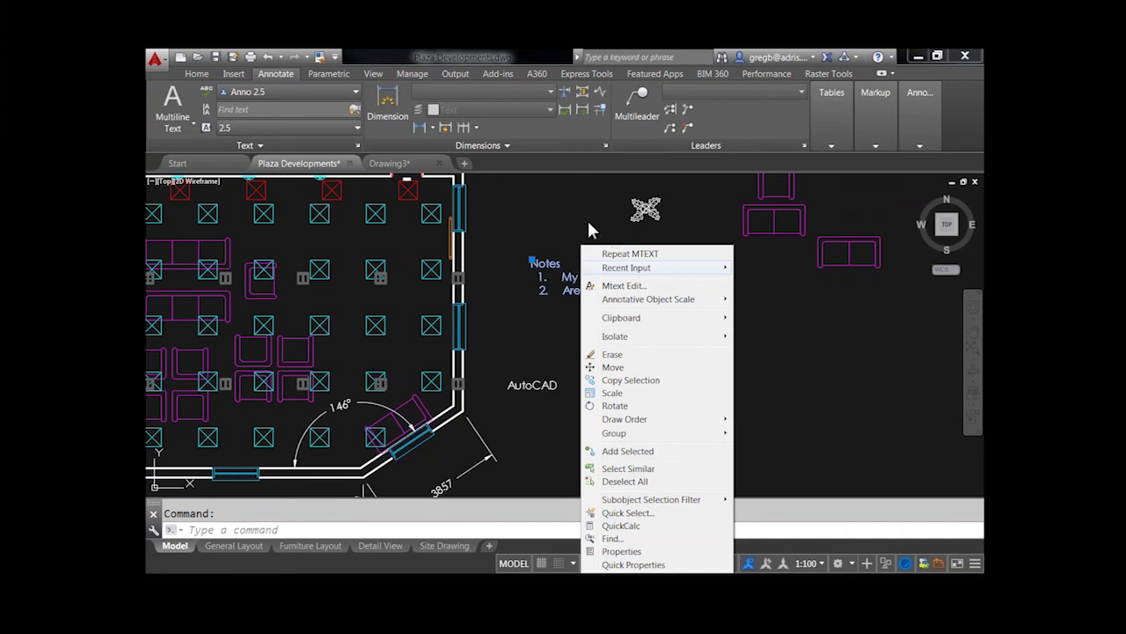
{"action": "key", "text": "Escape"}
{"action": "left_click", "coordinate": [679, 252]}
{"action": "left_click", "coordinate": [511, 410]}
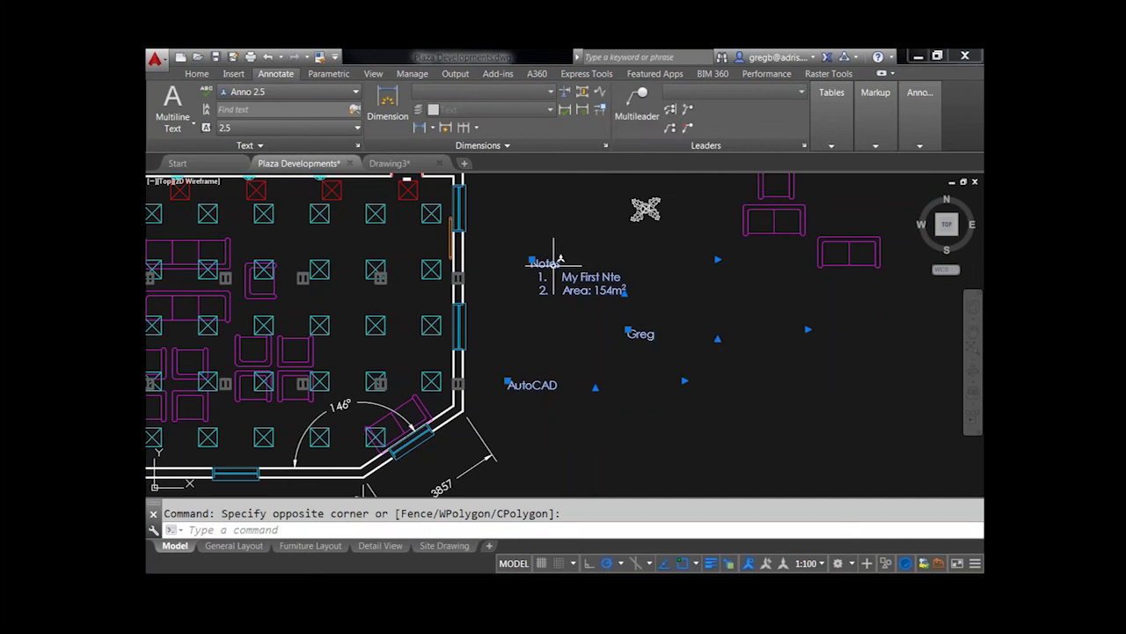
{"action": "key", "text": "Escape"}
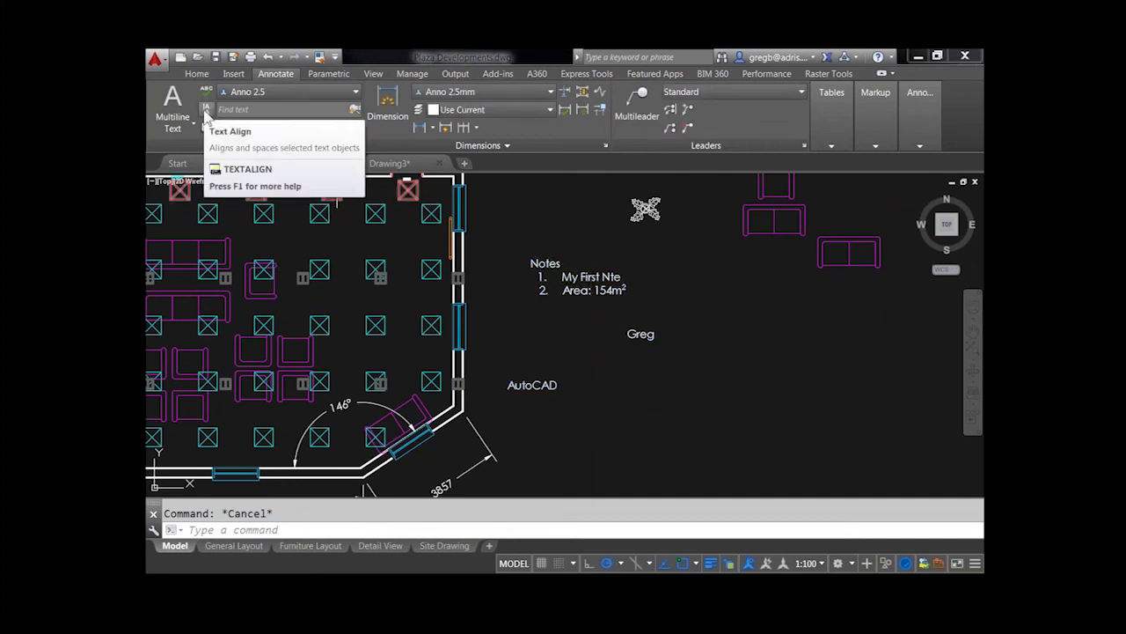
Text Align the three labels vertically using Notes as the reference.
{"action": "left_click", "coordinate": [206, 111]}
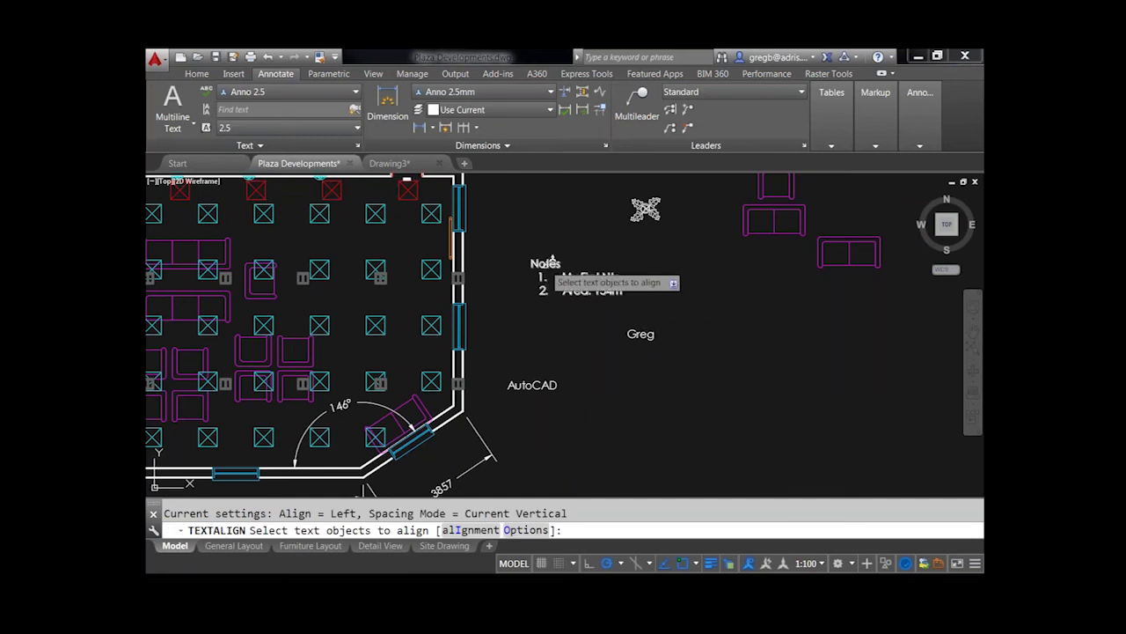
{"action": "left_click", "coordinate": [585, 298]}
{"action": "left_click", "coordinate": [630, 332]}
{"action": "left_click", "coordinate": [549, 376]}
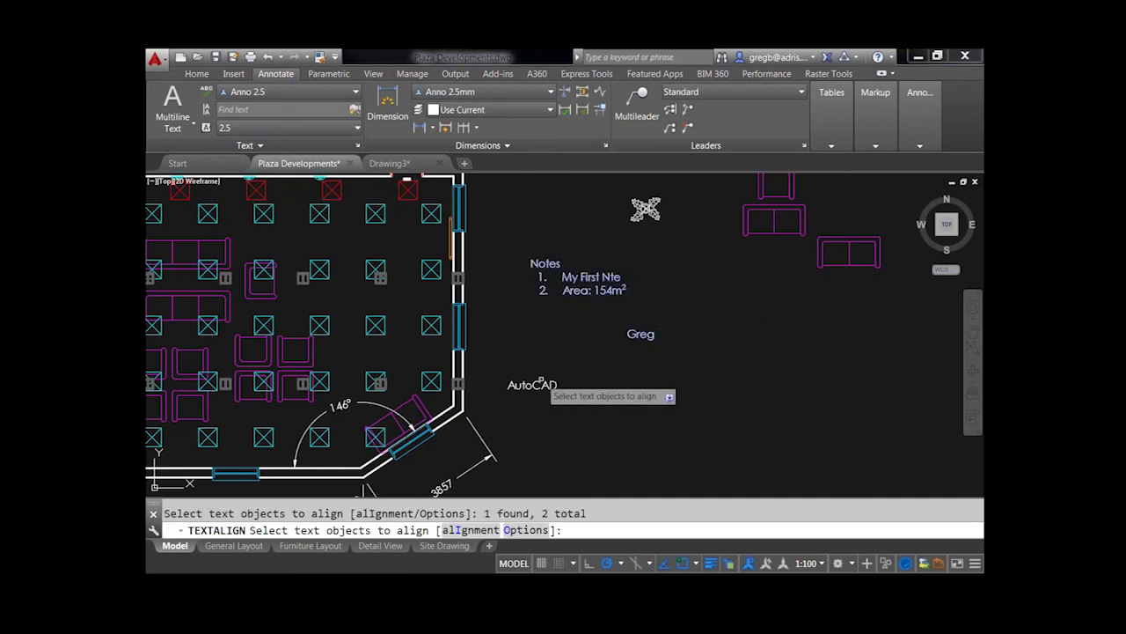
{"action": "key", "text": "Return"}
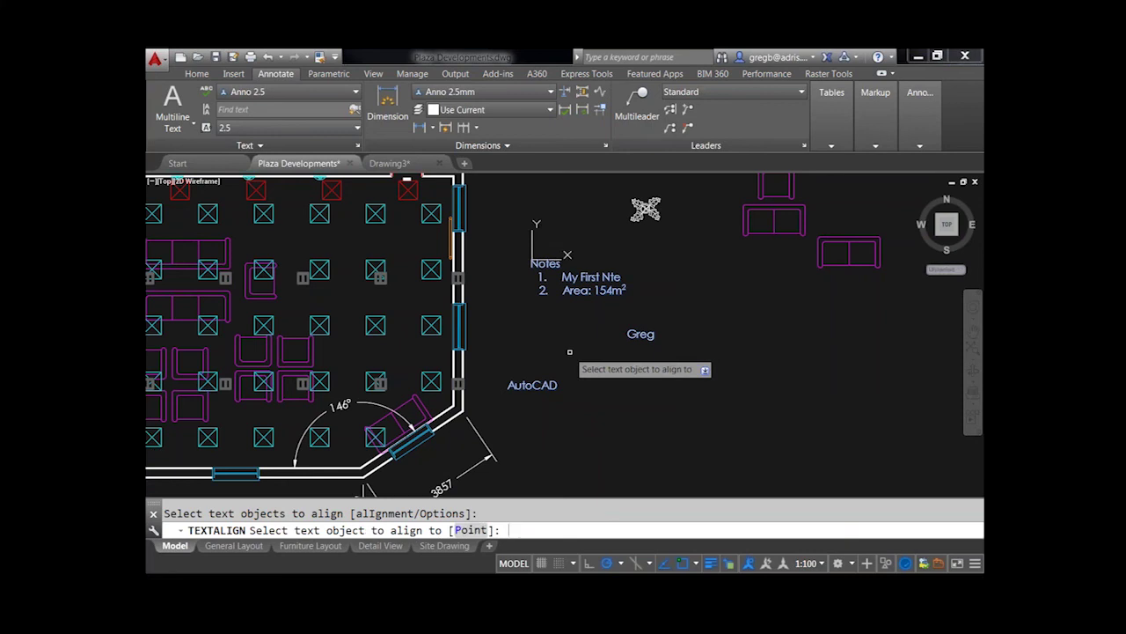
{"action": "left_click", "coordinate": [547, 283]}
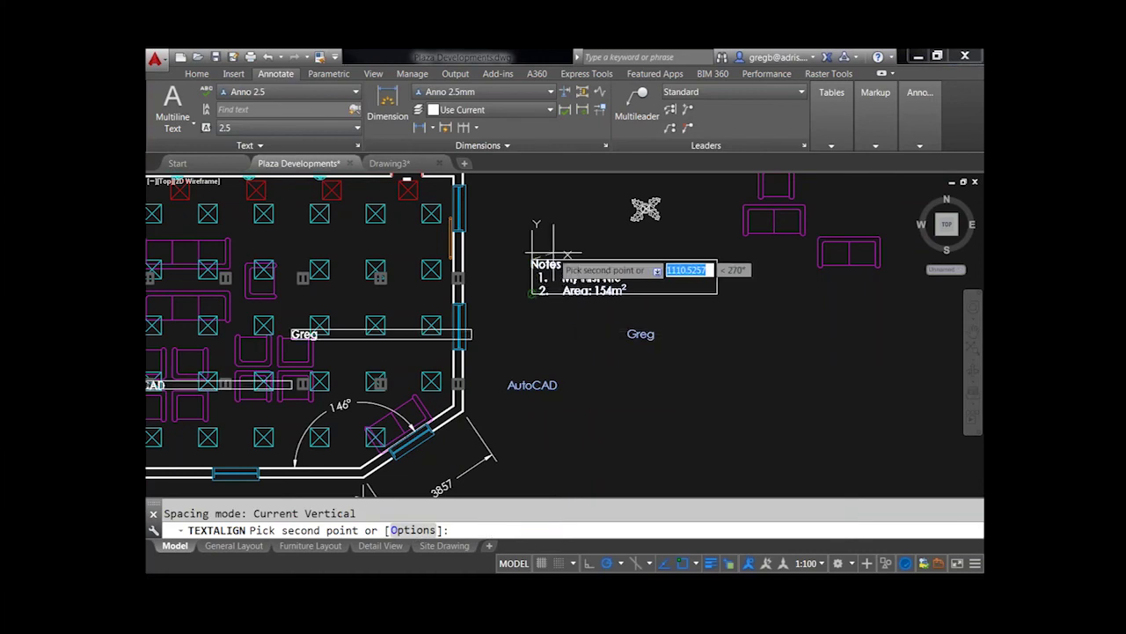
{"action": "left_click", "coordinate": [530, 212]}
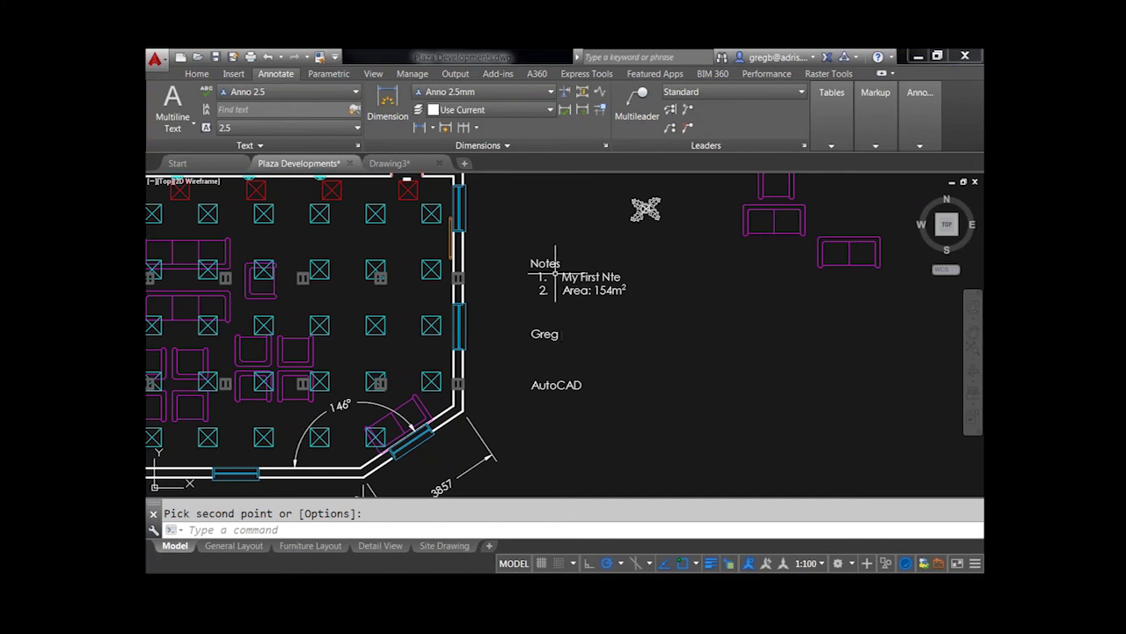
Exit the alignment and pan so the whole Existing Floor Plan is visible.
{"action": "scroll", "coordinate": [486, 305], "scroll_direction": "down", "scroll_amount": 2}
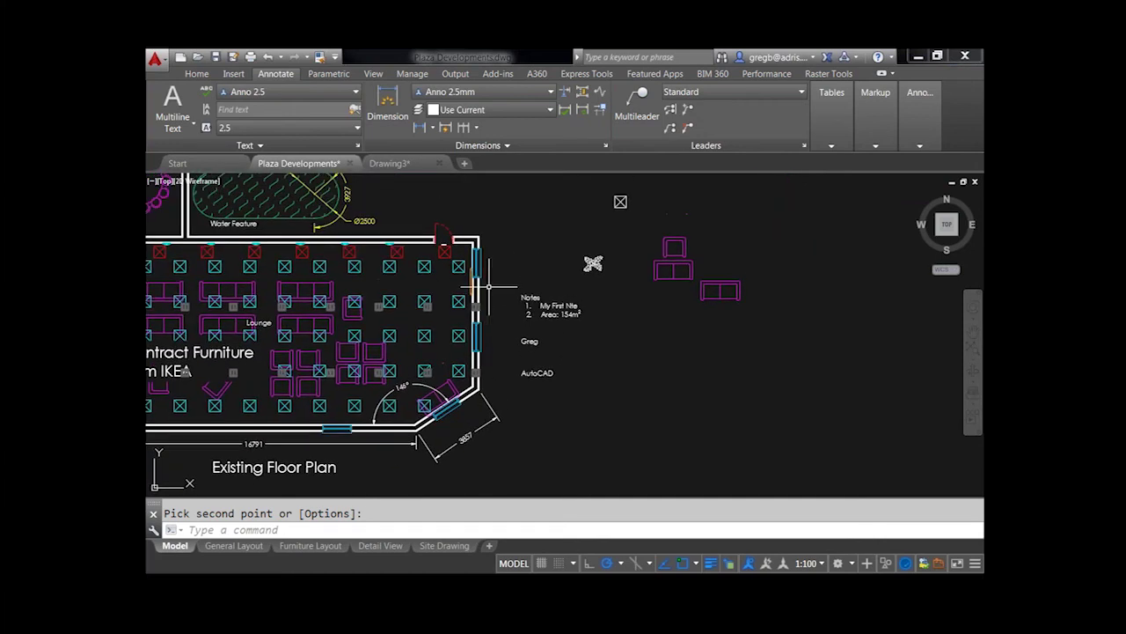
{"action": "key", "text": "Escape"}
{"action": "left_click", "coordinate": [480, 290]}
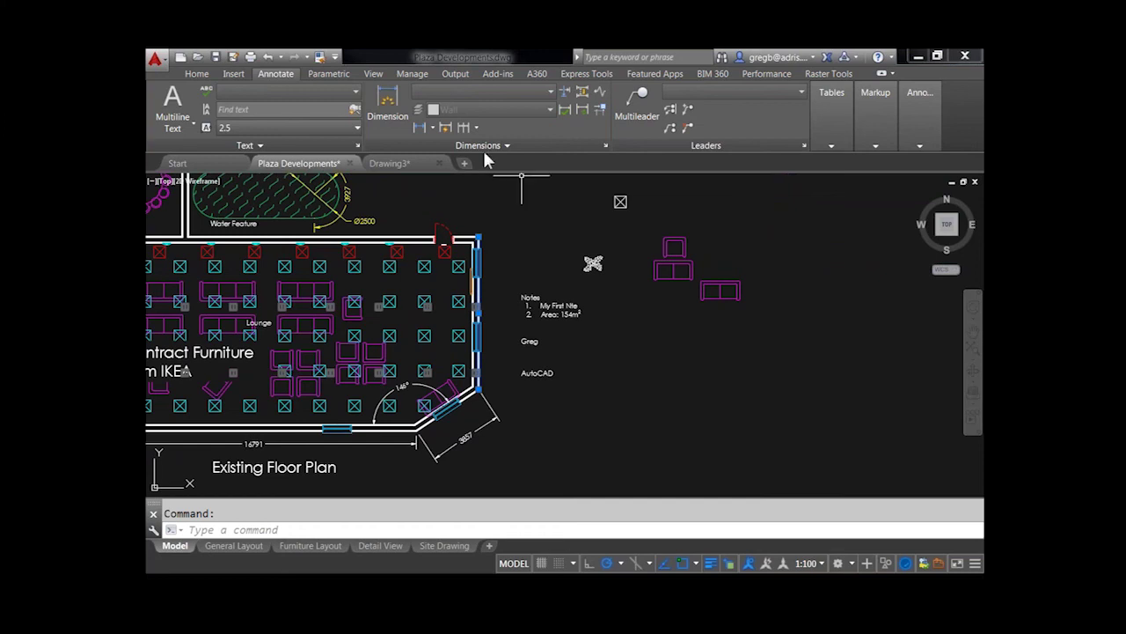
{"action": "key", "text": "Escape"}
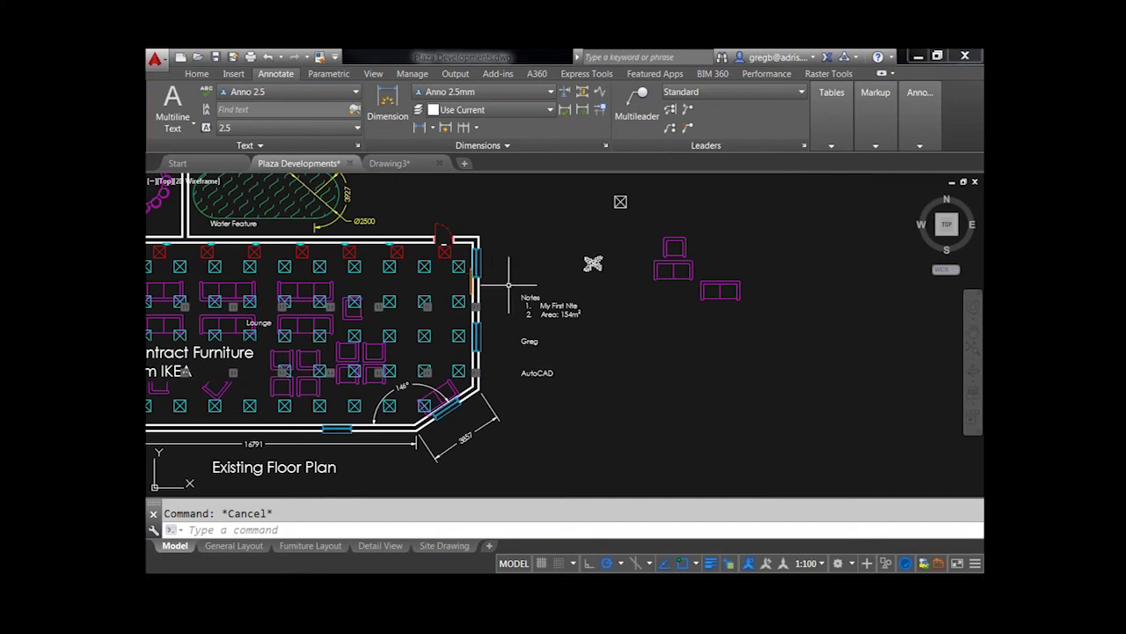
{"action": "mouse_move", "coordinate": [500, 316]}
{"action": "middle_mouse_down"}
{"action": "mouse_move", "coordinate": [612, 286]}
{"action": "mouse_move", "coordinate": [615, 318]}
{"action": "mouse_move", "coordinate": [569, 282]}
{"action": "middle_mouse_up"}
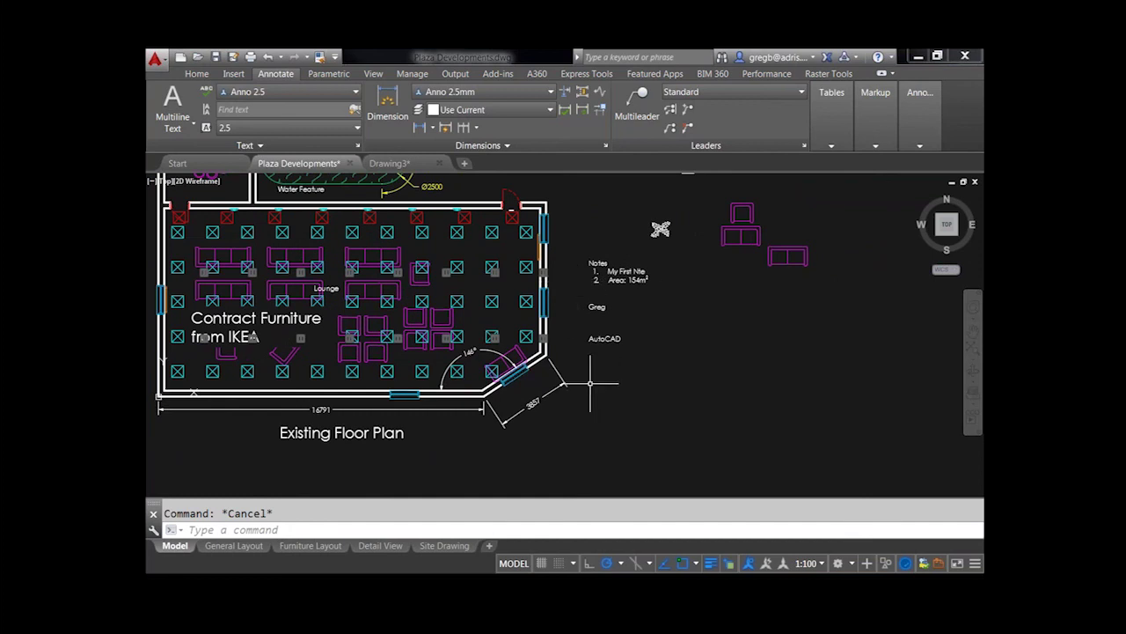
{"action": "middle_click_drag", "start_coordinate": [207, 394], "coordinate": [400, 386]}
Place a 982 dimension from the bottom-left wall corner to the first column.
{"action": "left_click", "coordinate": [388, 101]}
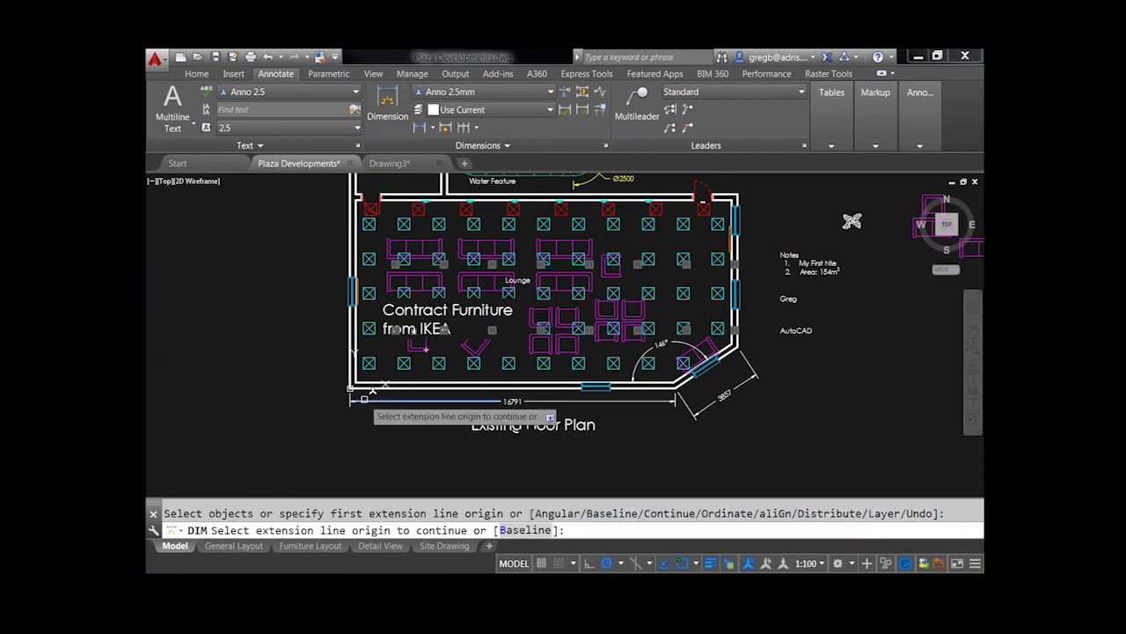
{"action": "scroll", "coordinate": [364, 398], "scroll_direction": "up", "scroll_amount": 2}
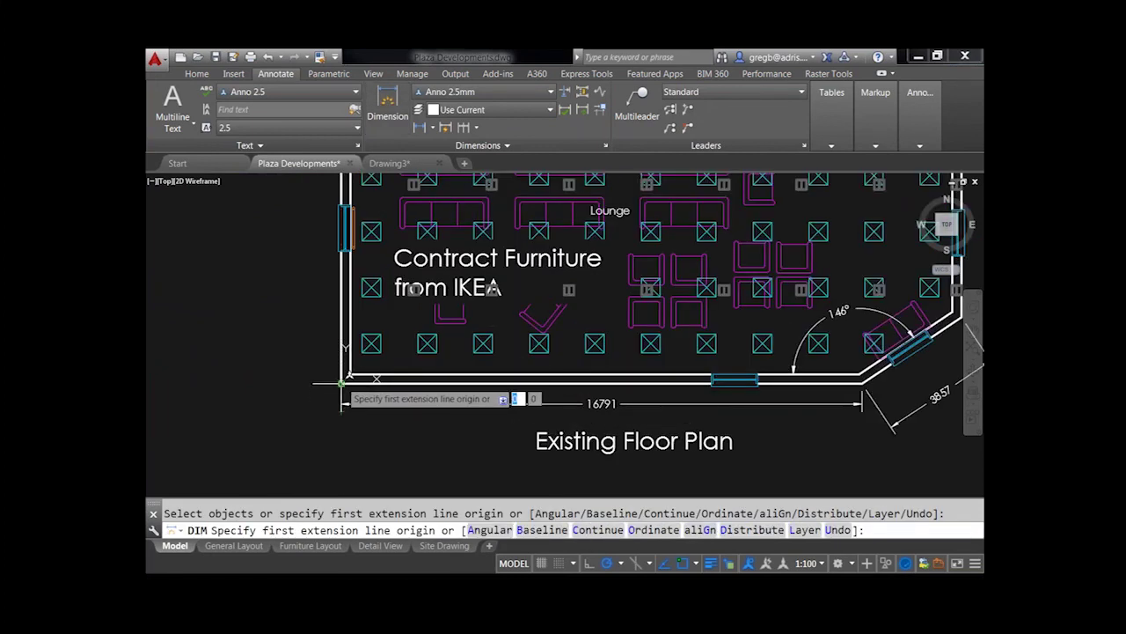
{"action": "left_click", "coordinate": [340, 382]}
{"action": "left_click", "coordinate": [371, 342]}
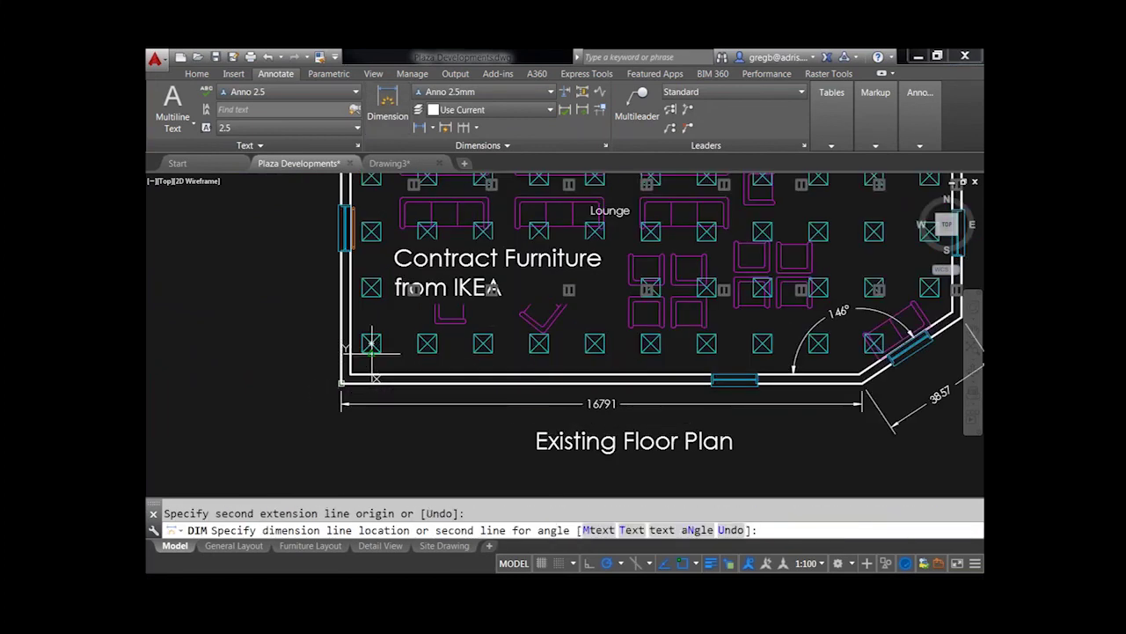
{"action": "left_click", "coordinate": [361, 427]}
{"action": "key", "text": "Escape"}
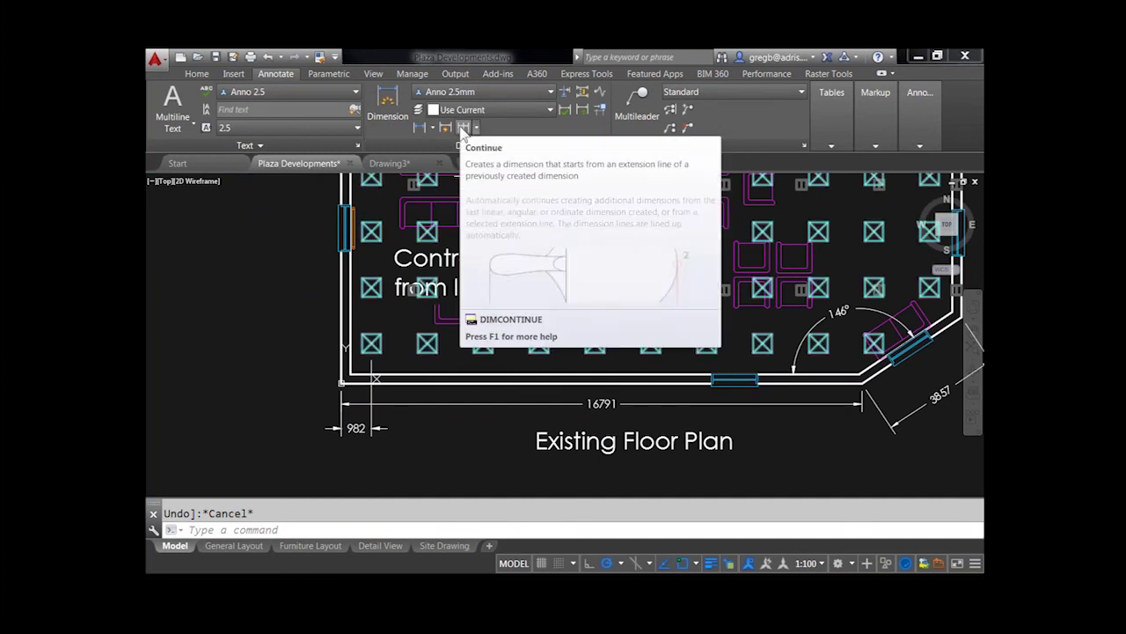
{"action": "left_click", "coordinate": [196, 73]}
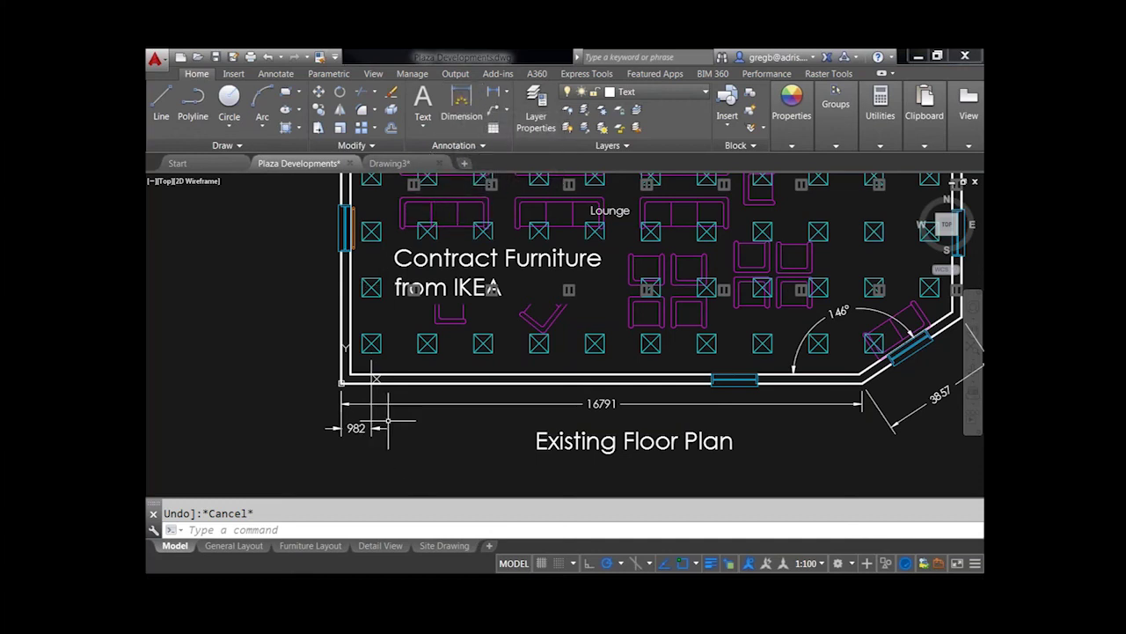
Continue from the 982 dimension with four 1800 dimensions to the following columns.
{"action": "key", "text": "Escape"}
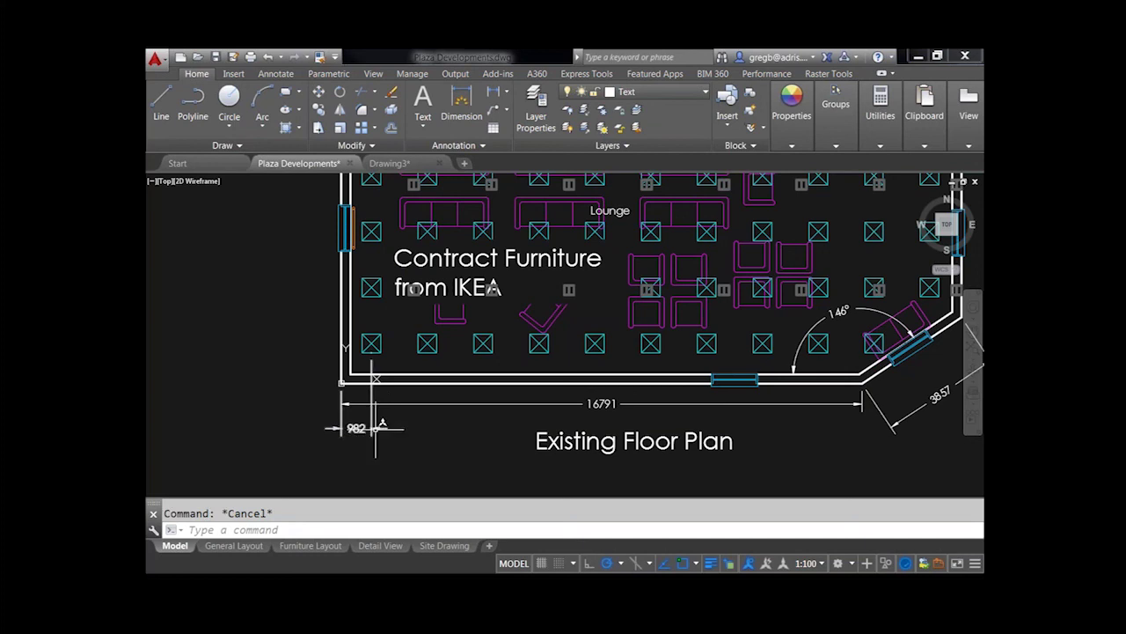
{"action": "left_click", "coordinate": [375, 429]}
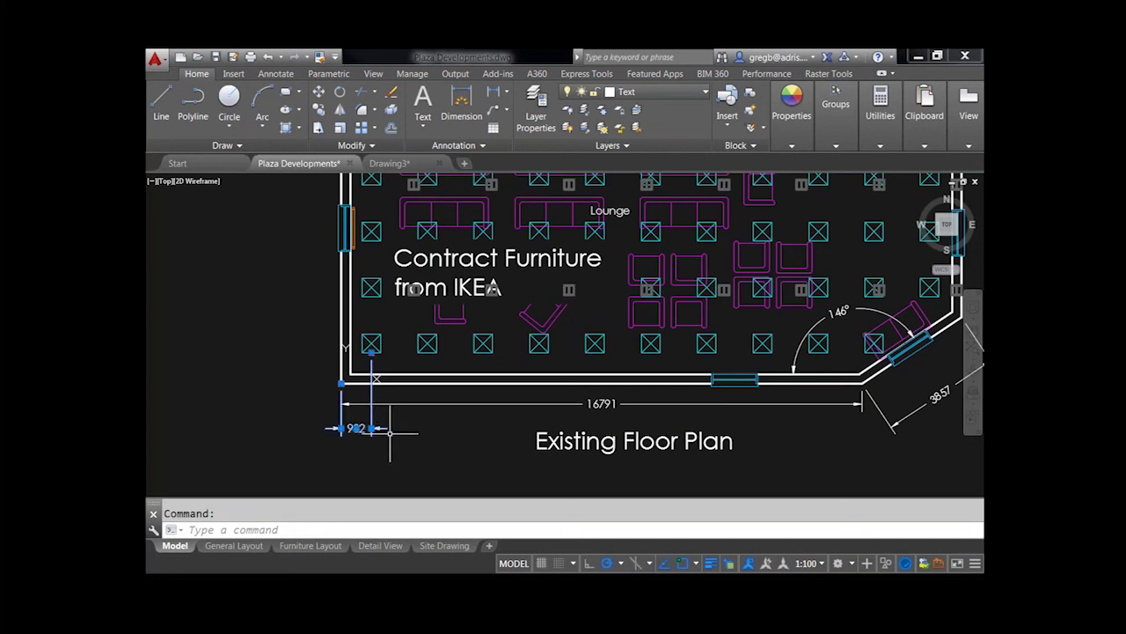
{"action": "mouse_move", "coordinate": [373, 427]}
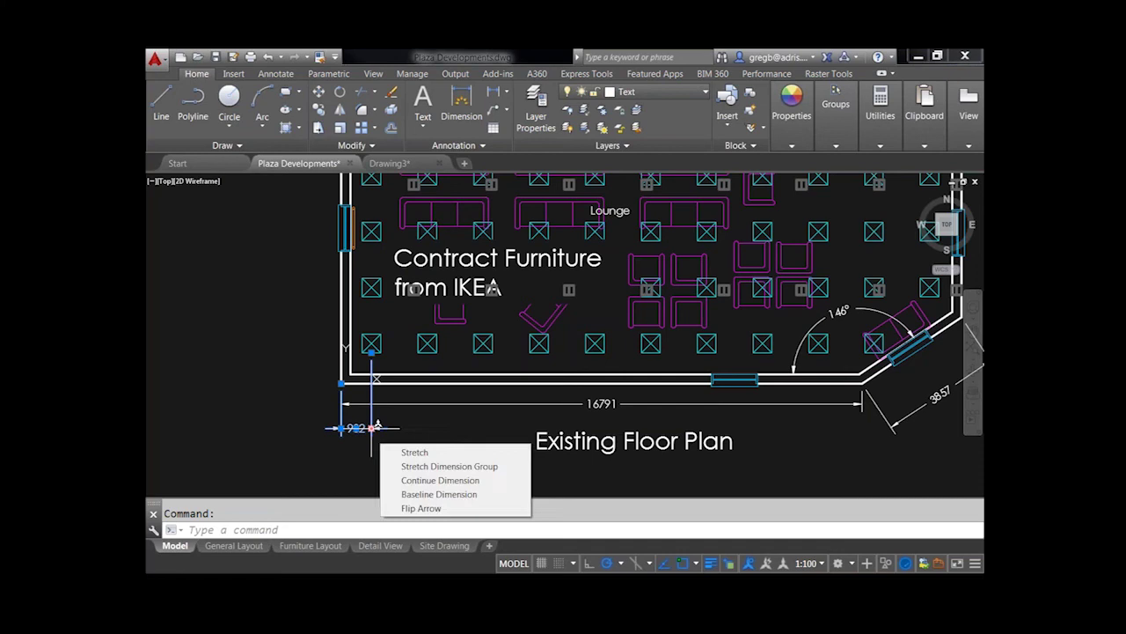
{"action": "left_click", "coordinate": [418, 482]}
{"action": "left_click", "coordinate": [426, 343]}
{"action": "left_click", "coordinate": [484, 343]}
{"action": "left_click", "coordinate": [539, 343]}
{"action": "left_click", "coordinate": [594, 343]}
{"action": "key", "text": "Escape"}
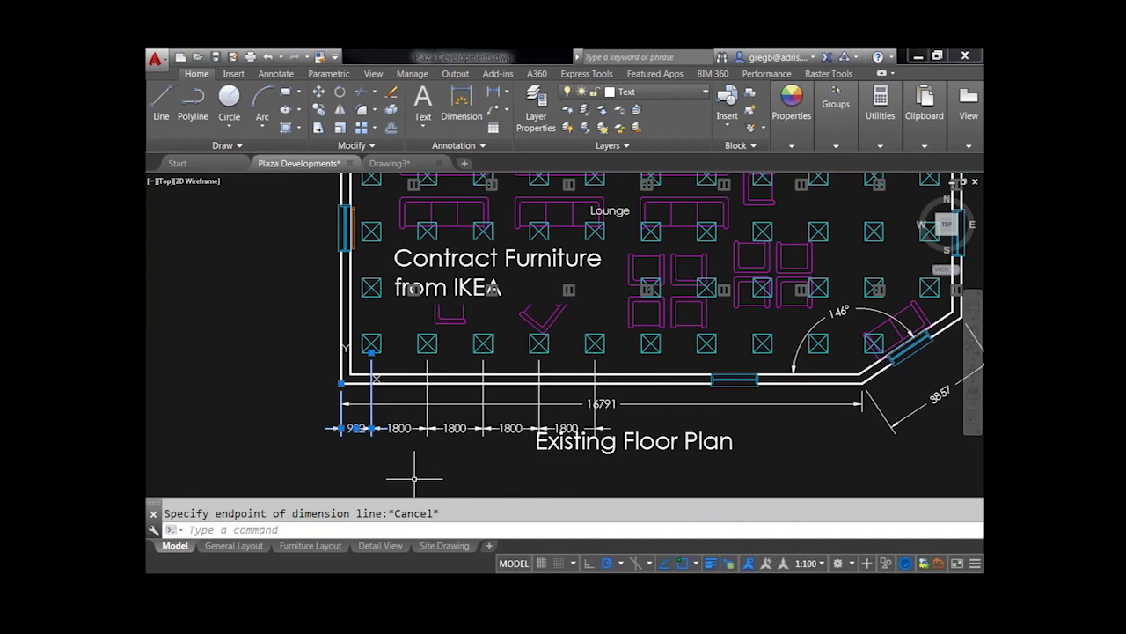
{"action": "key", "text": "Escape"}
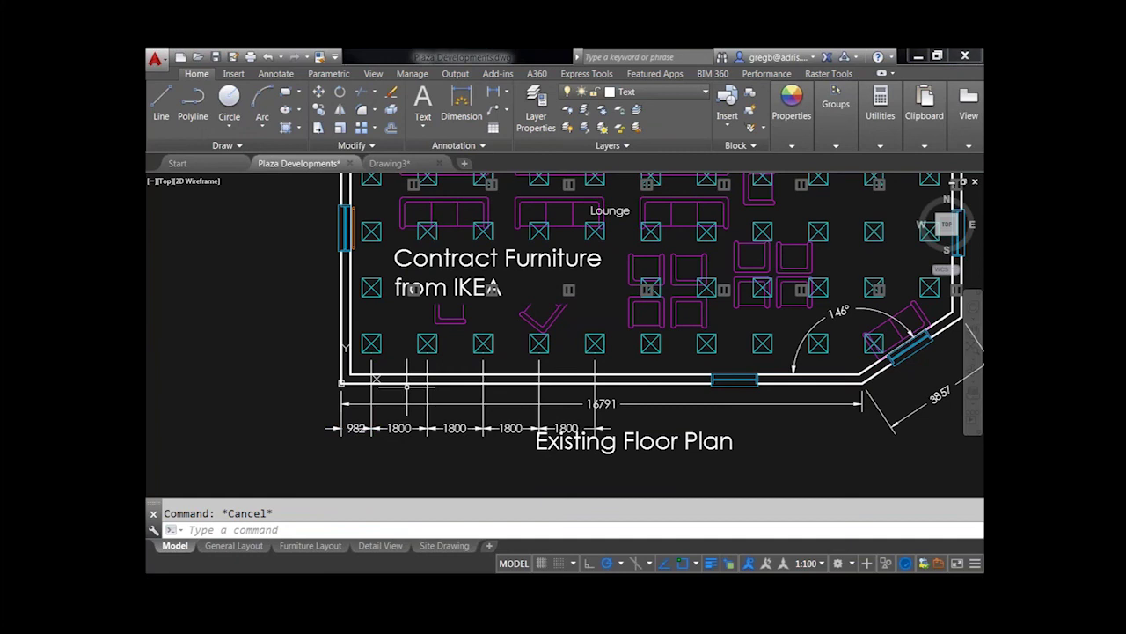
{"action": "middle_click_drag", "start_coordinate": [378, 379], "coordinate": [511, 394]}
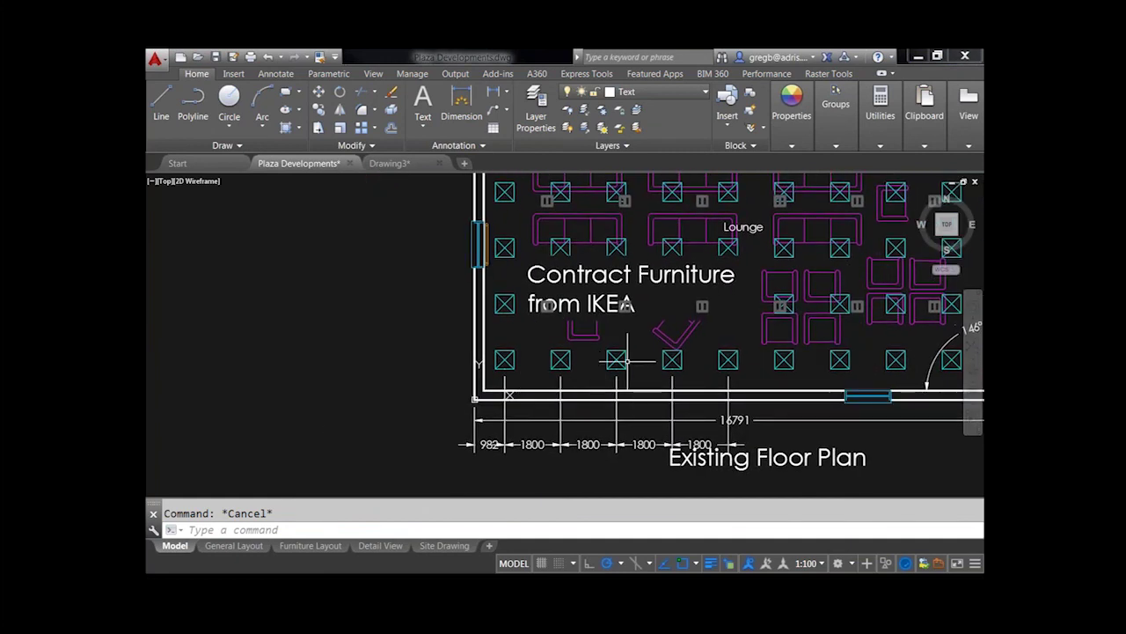
Draw a diagonal line in the empty space left of the floor plan and select it.
{"action": "left_click", "coordinate": [161, 102]}
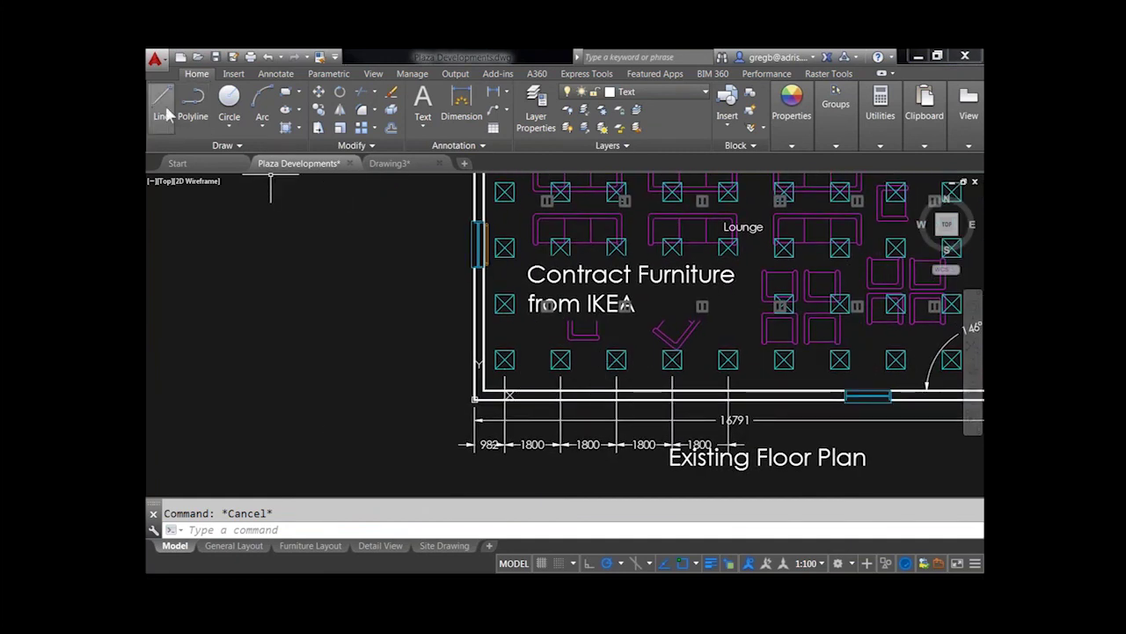
{"action": "left_click", "coordinate": [178, 390]}
{"action": "left_click", "coordinate": [367, 267]}
{"action": "key", "text": "Escape"}
{"action": "left_click", "coordinate": [393, 245]}
{"action": "left_click", "coordinate": [358, 300]}
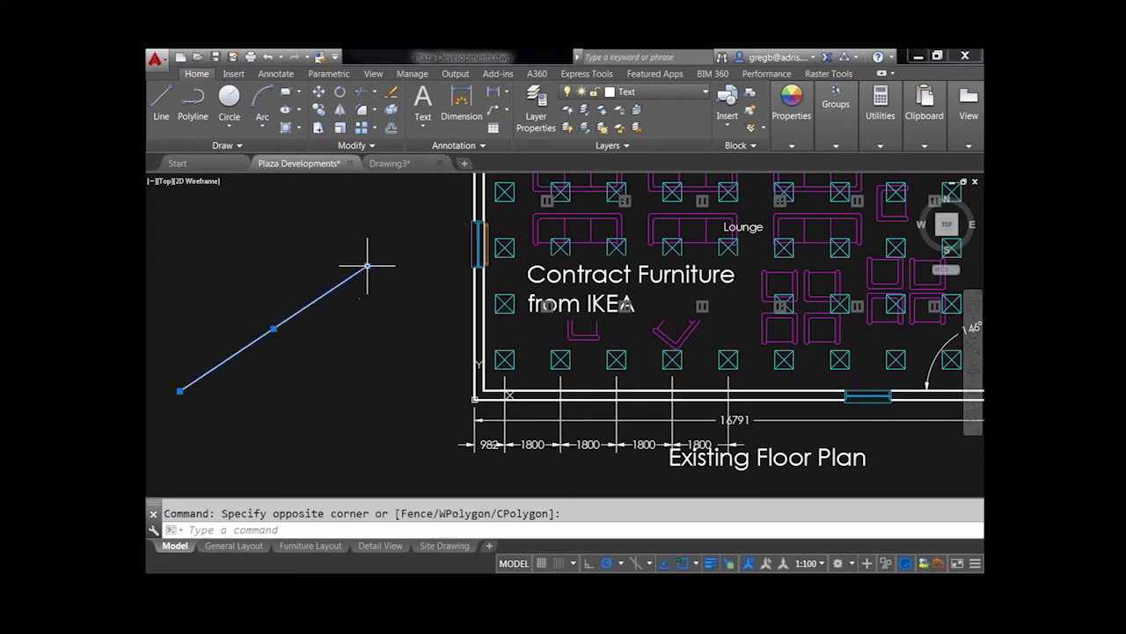
Lengthen the line from its end grip to a total length of 10500 at 34°.
{"action": "mouse_move", "coordinate": [367, 267]}
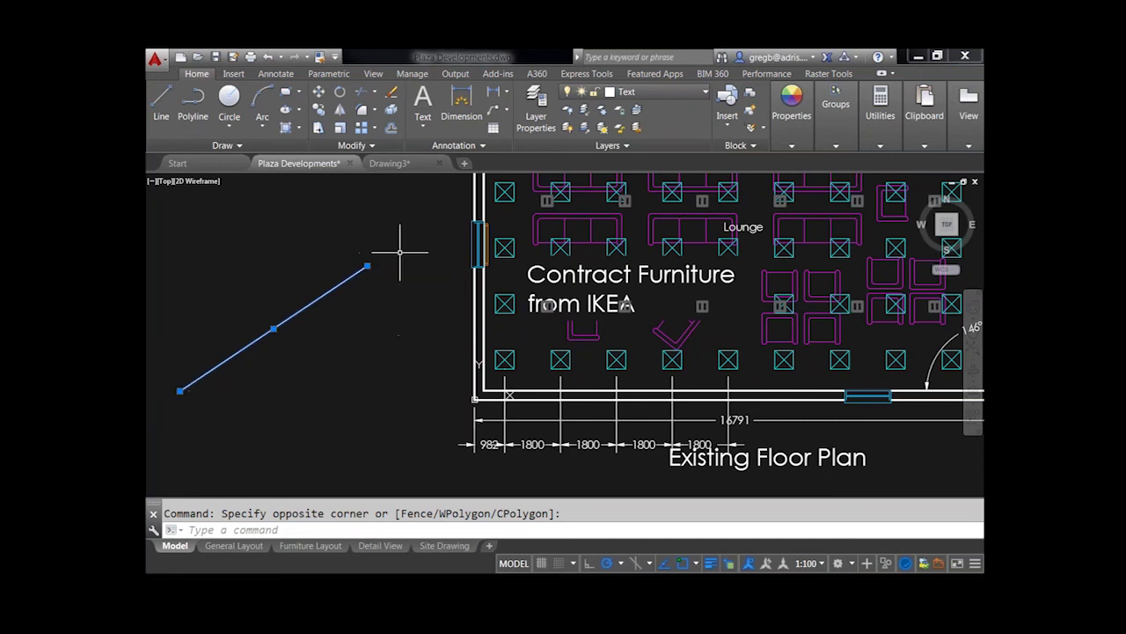
{"action": "left_click", "coordinate": [367, 264]}
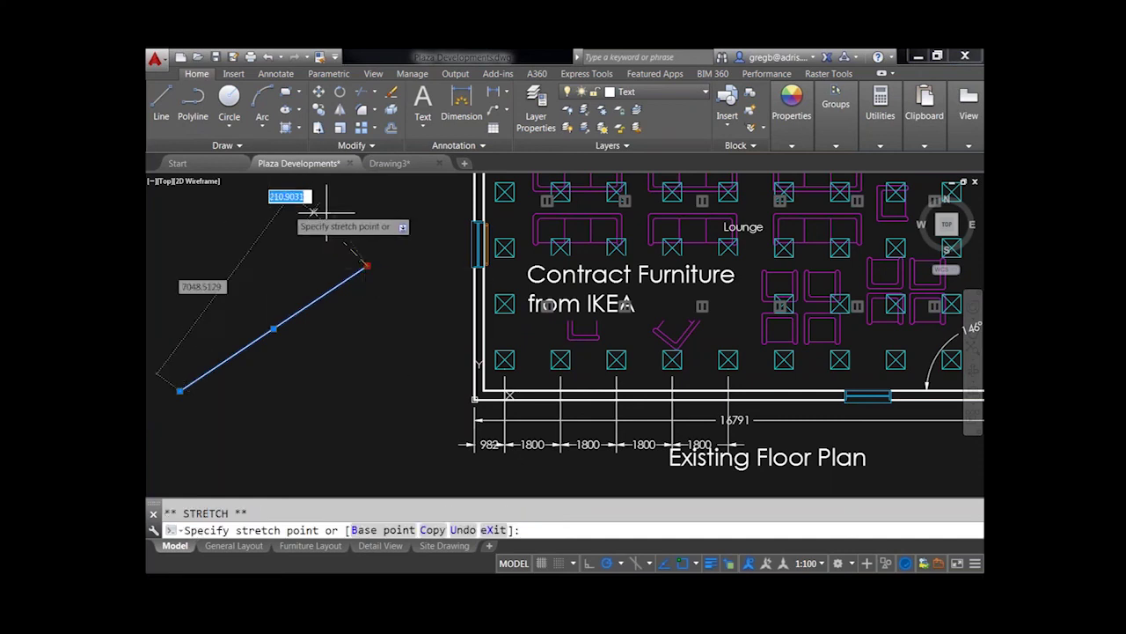
{"action": "key", "text": "Escape"}
{"action": "mouse_move", "coordinate": [367, 264]}
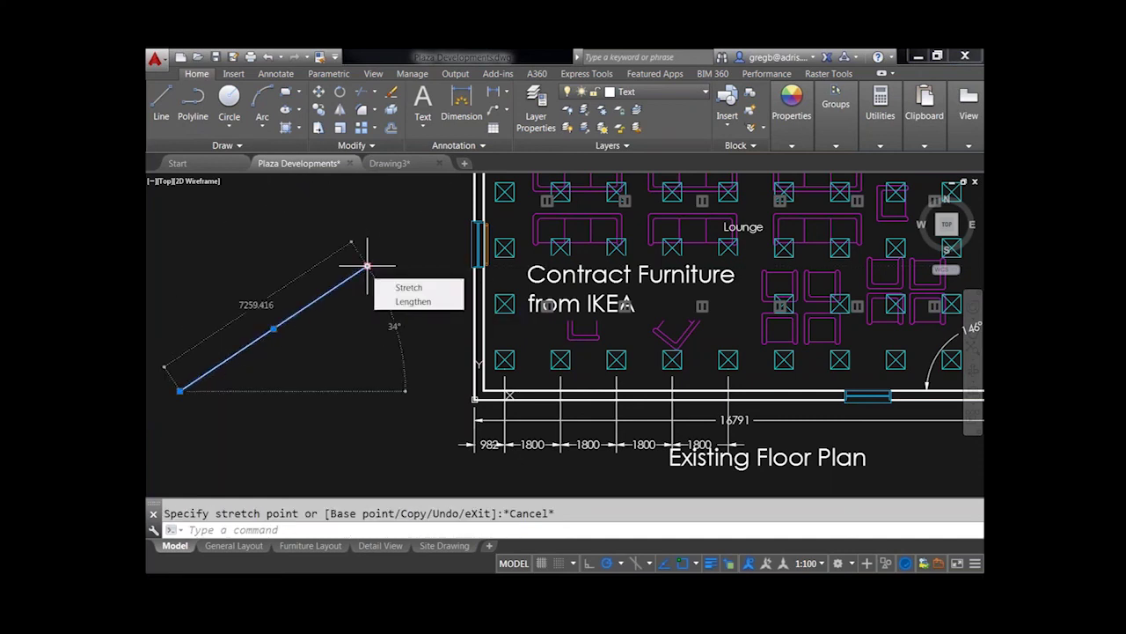
{"action": "left_click", "coordinate": [414, 303]}
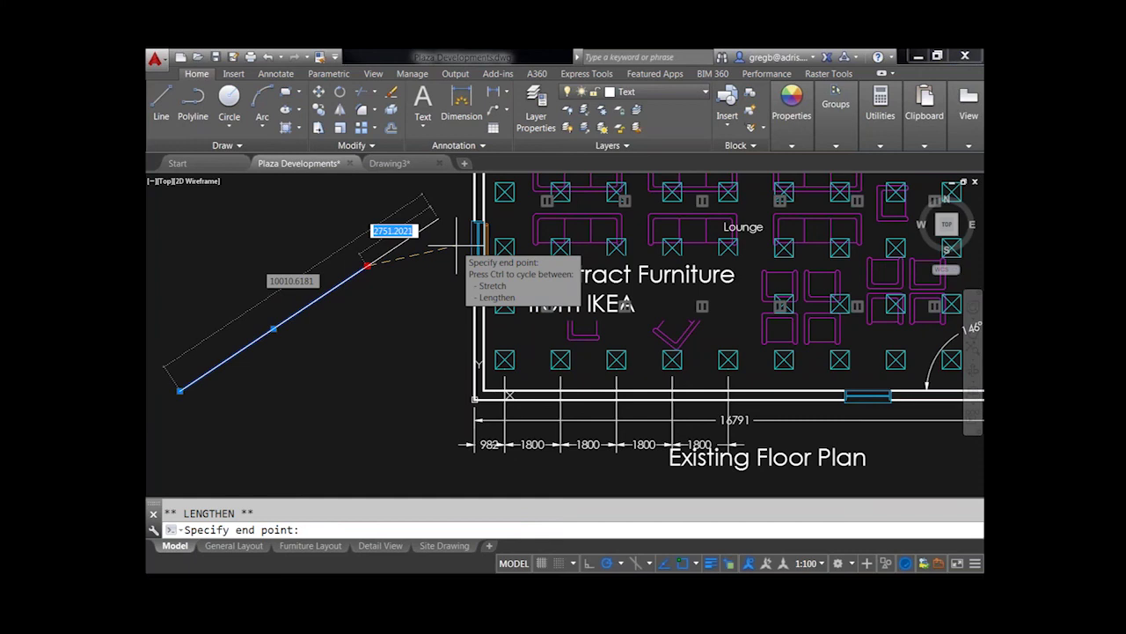
{"action": "type", "text": "2000"}
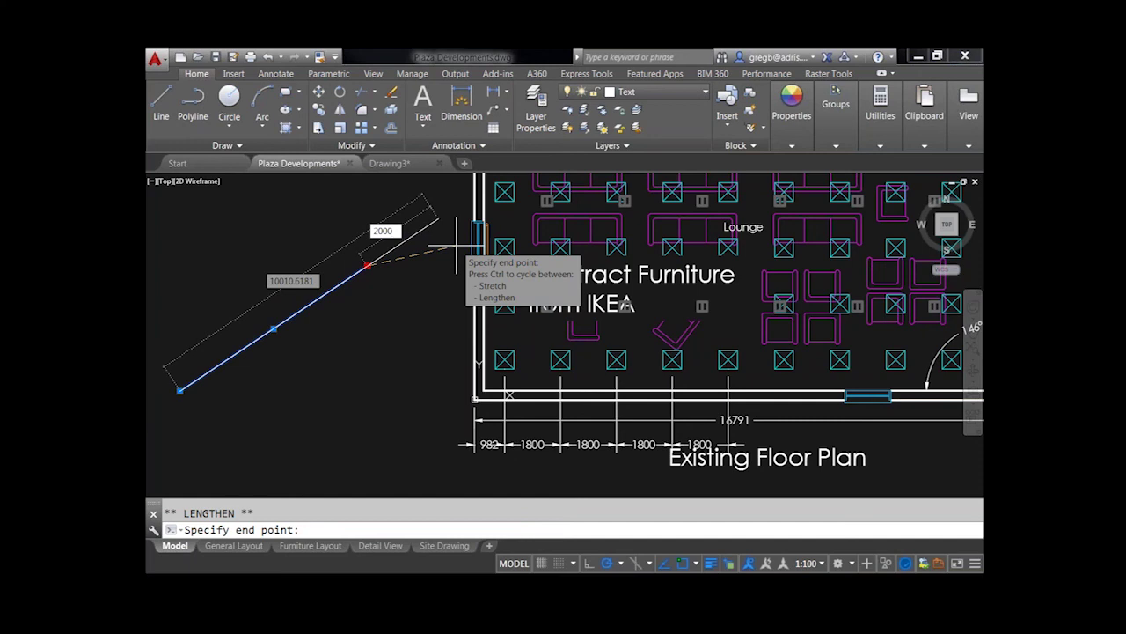
{"action": "key", "text": "ctrl"}
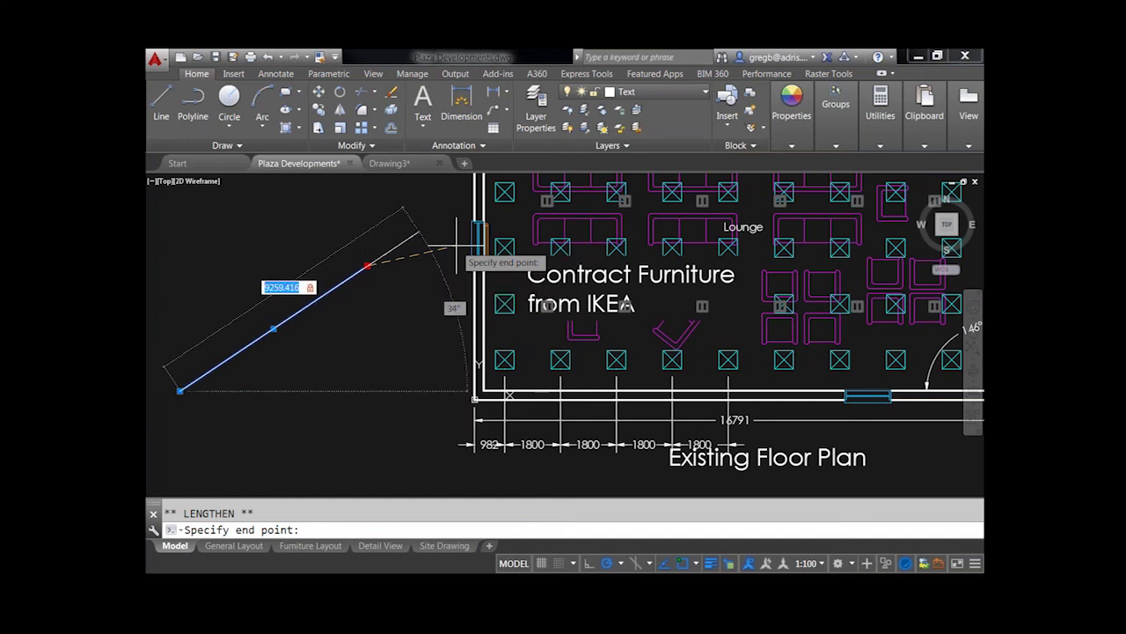
{"action": "type", "text": "15000"}
{"action": "key", "text": "Return"}
{"action": "key", "text": "Escape"}
Start and cancel a new LINE command, then reselect the diagonal line.
{"action": "type", "text": "l"}
{"action": "key", "text": "Return"}
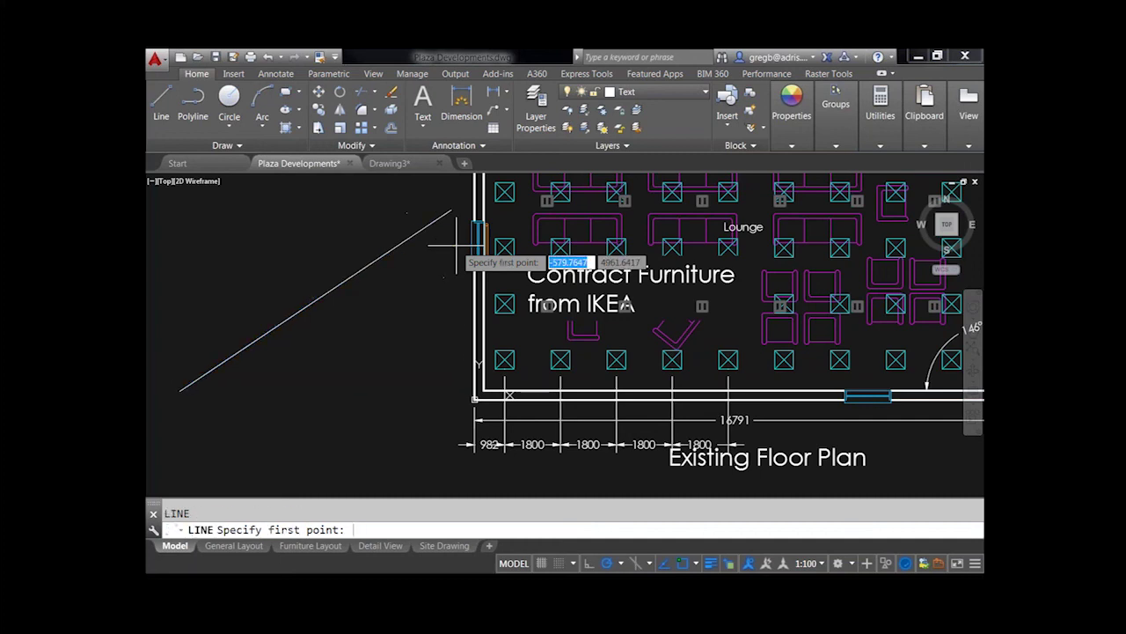
{"action": "key", "text": "Escape"}
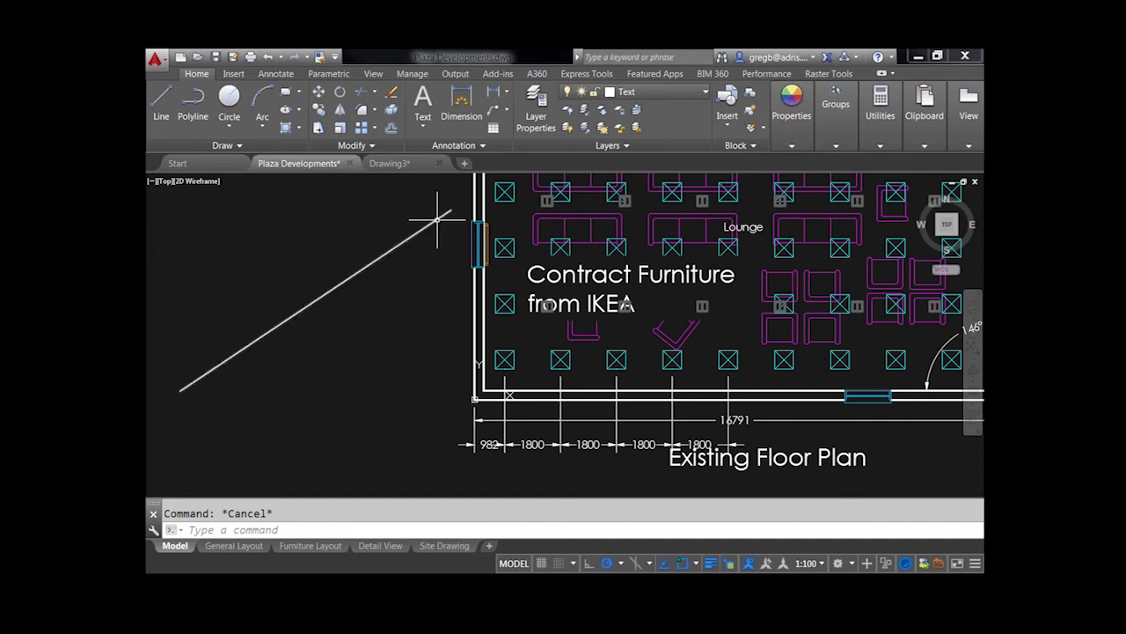
{"action": "left_click", "coordinate": [448, 213]}
{"action": "mouse_move", "coordinate": [451, 211]}
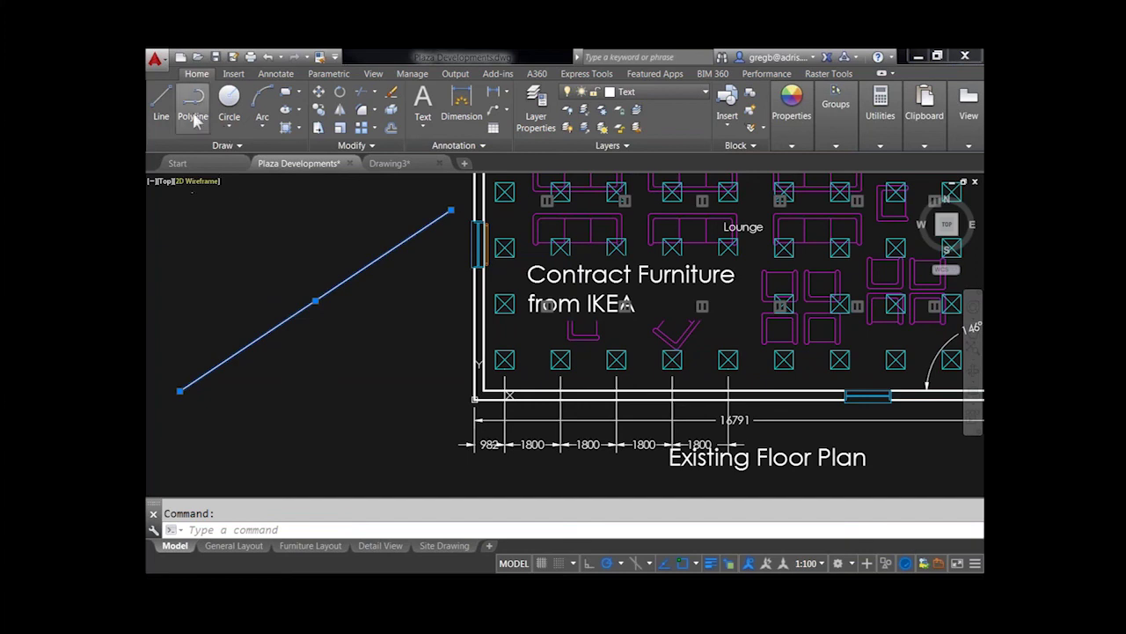
Draw a rectangle below the diagonal line.
{"action": "left_click", "coordinate": [286, 92]}
{"action": "left_click", "coordinate": [299, 344]}
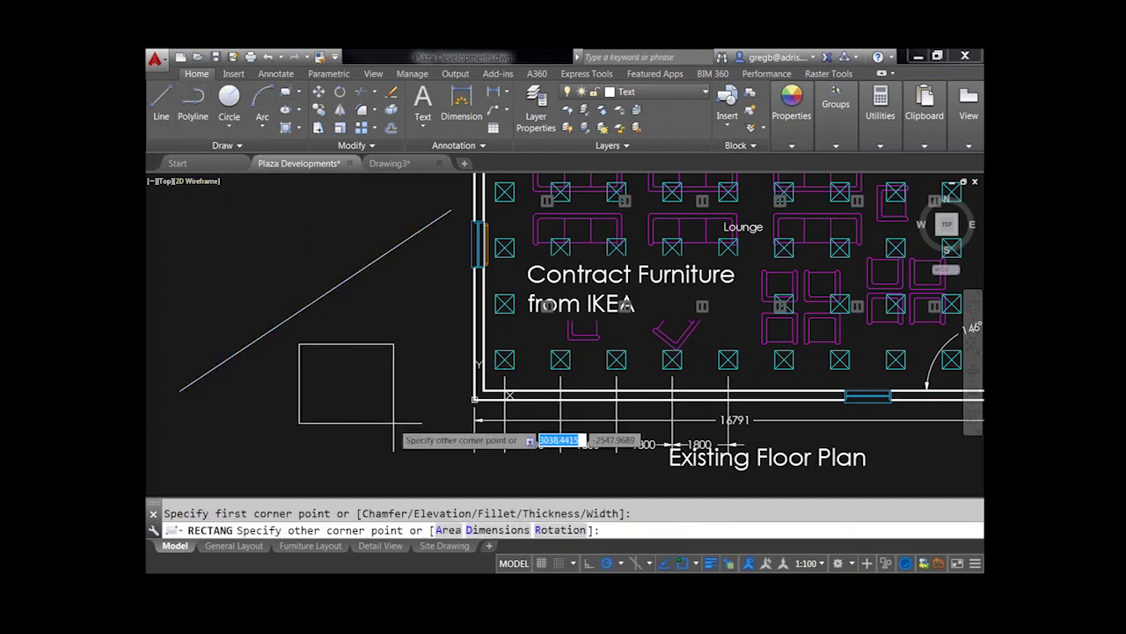
{"action": "left_click", "coordinate": [393, 424]}
Add a raised peak vertex on the rectangle's top edge and arc its right roof edge.
{"action": "left_click", "coordinate": [389, 390]}
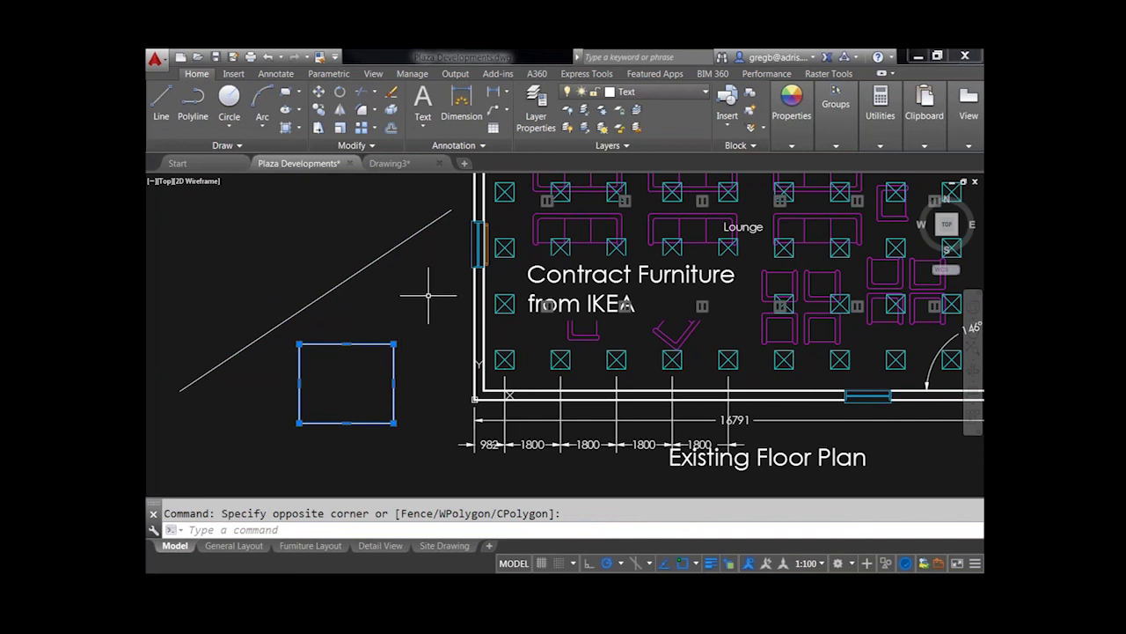
{"action": "mouse_move", "coordinate": [347, 344]}
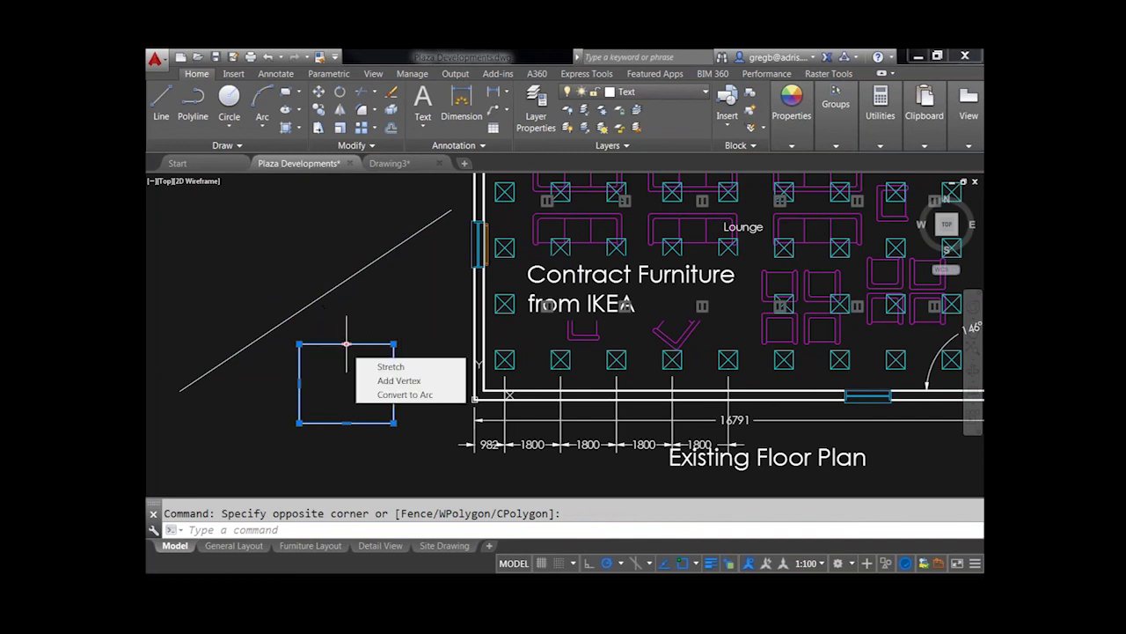
{"action": "left_click", "coordinate": [380, 380]}
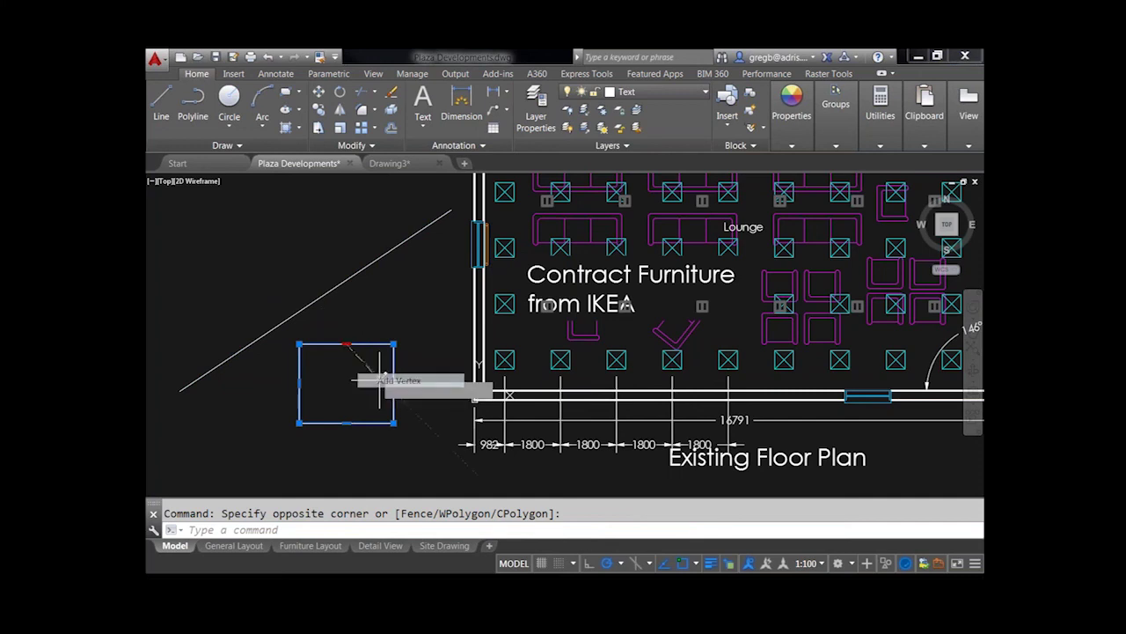
{"action": "left_click", "coordinate": [347, 291]}
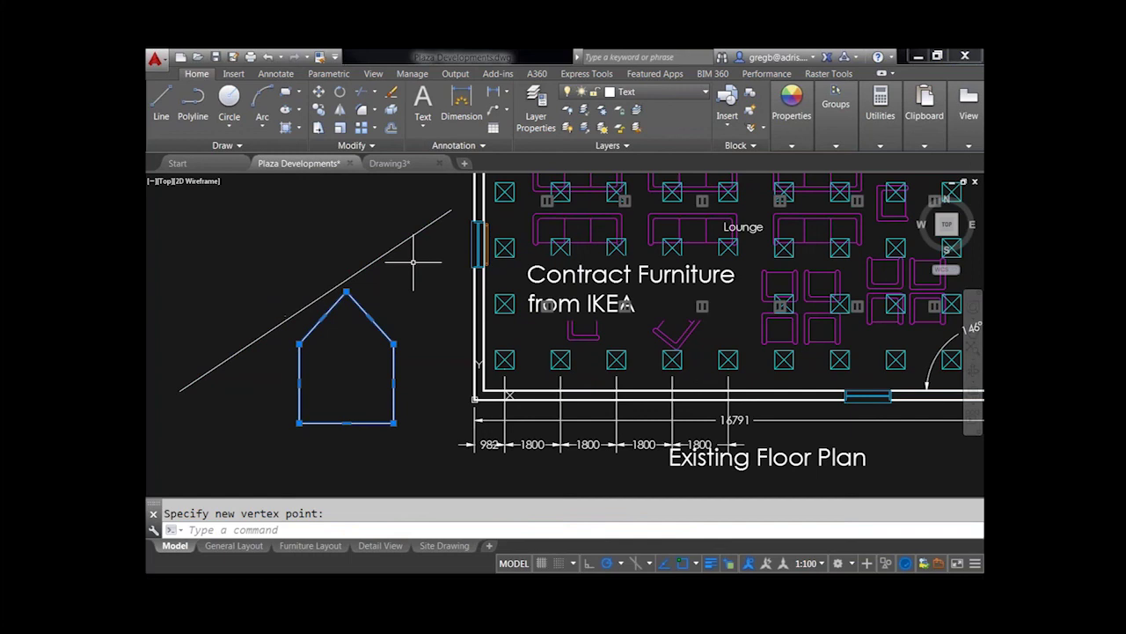
{"action": "mouse_move", "coordinate": [370, 315]}
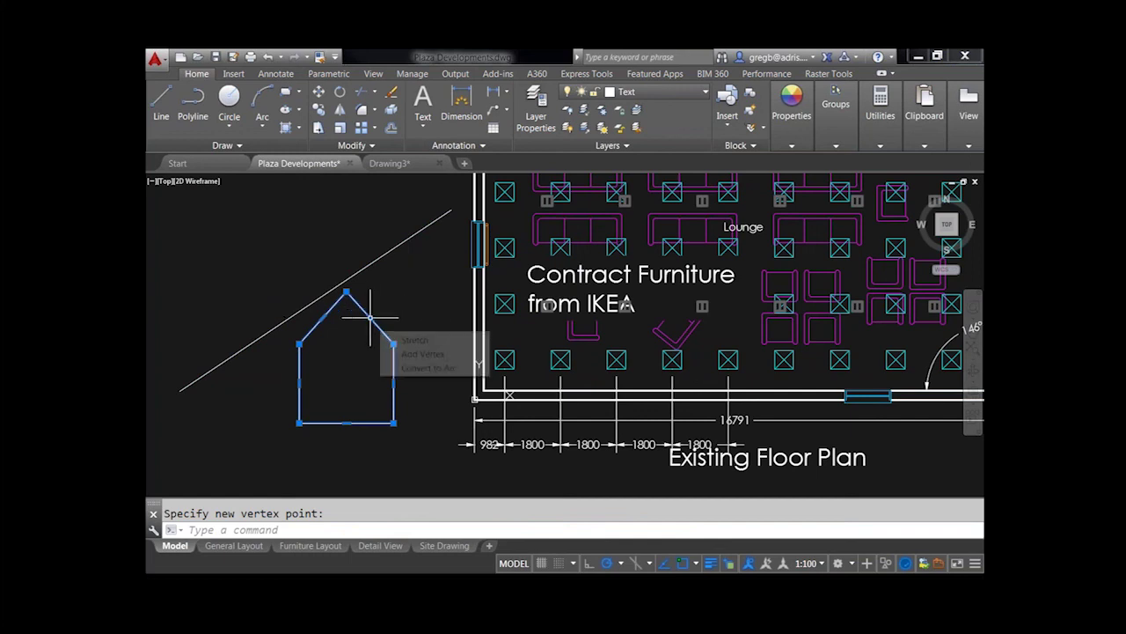
{"action": "left_click", "coordinate": [412, 368]}
{"action": "left_click", "coordinate": [402, 305]}
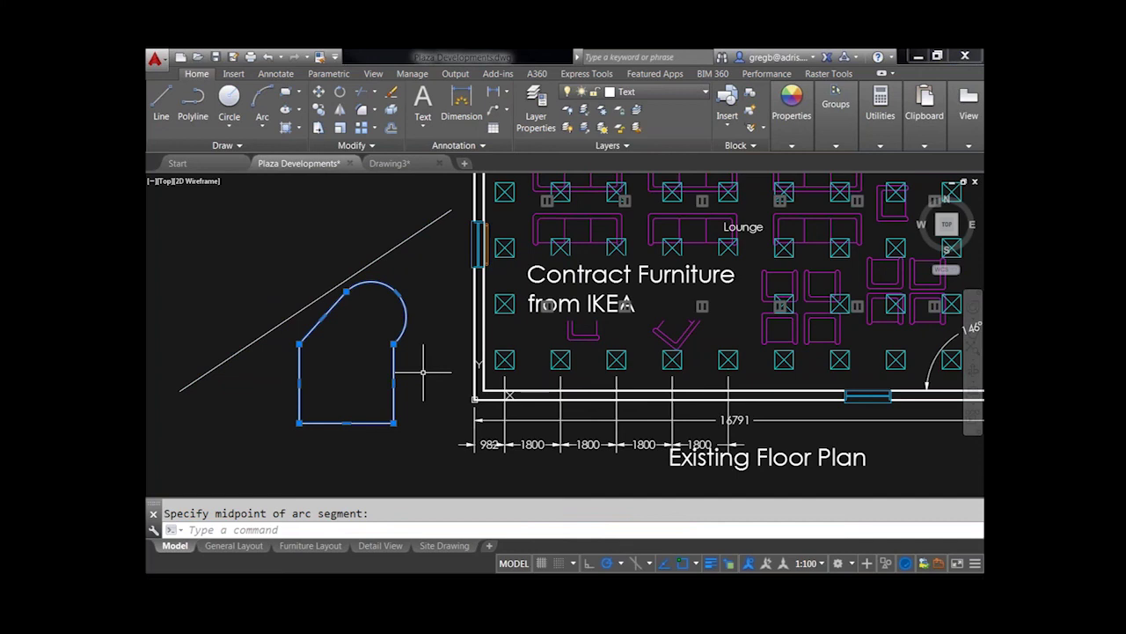
{"action": "key", "text": "Escape"}
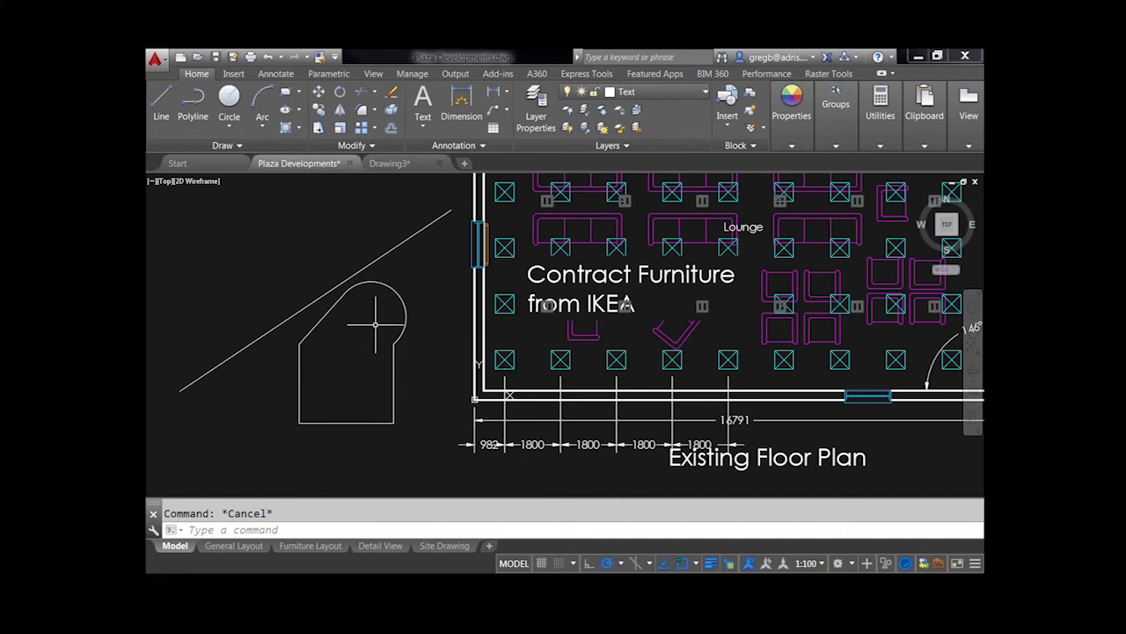
Zoom in on the peaked, arched shape, then zoom out to show the whole floor plan.
{"action": "scroll", "coordinate": [373, 330], "scroll_direction": "down", "scroll_amount": 10}
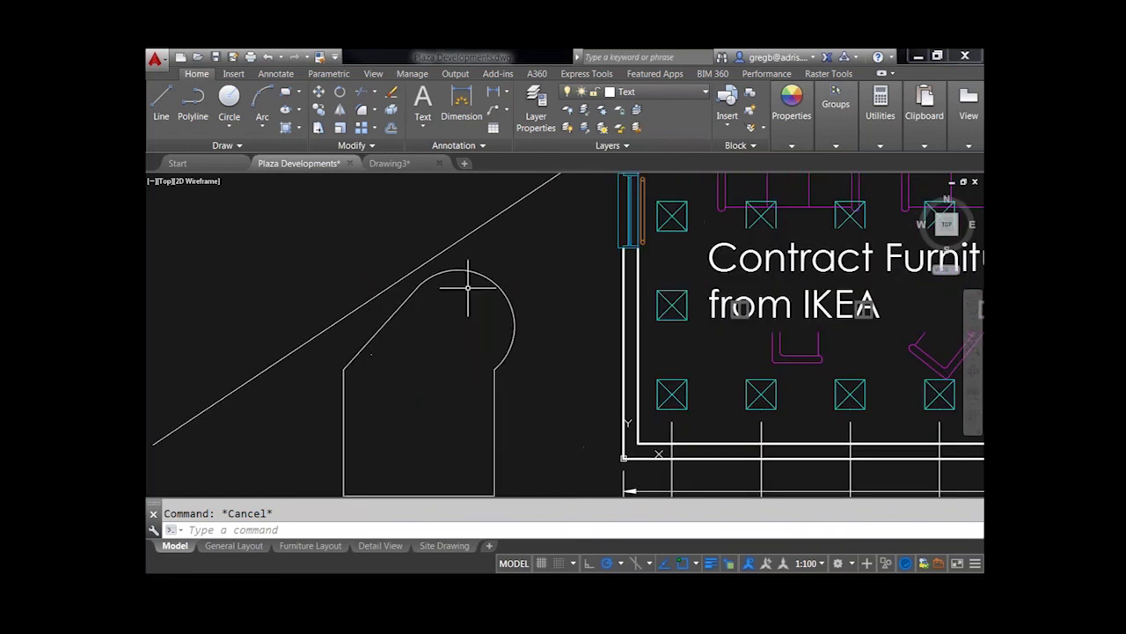
{"action": "scroll", "coordinate": [465, 289], "scroll_direction": "down", "scroll_amount": 10}
{"action": "scroll", "coordinate": [459, 291], "scroll_direction": "up", "scroll_amount": 10}
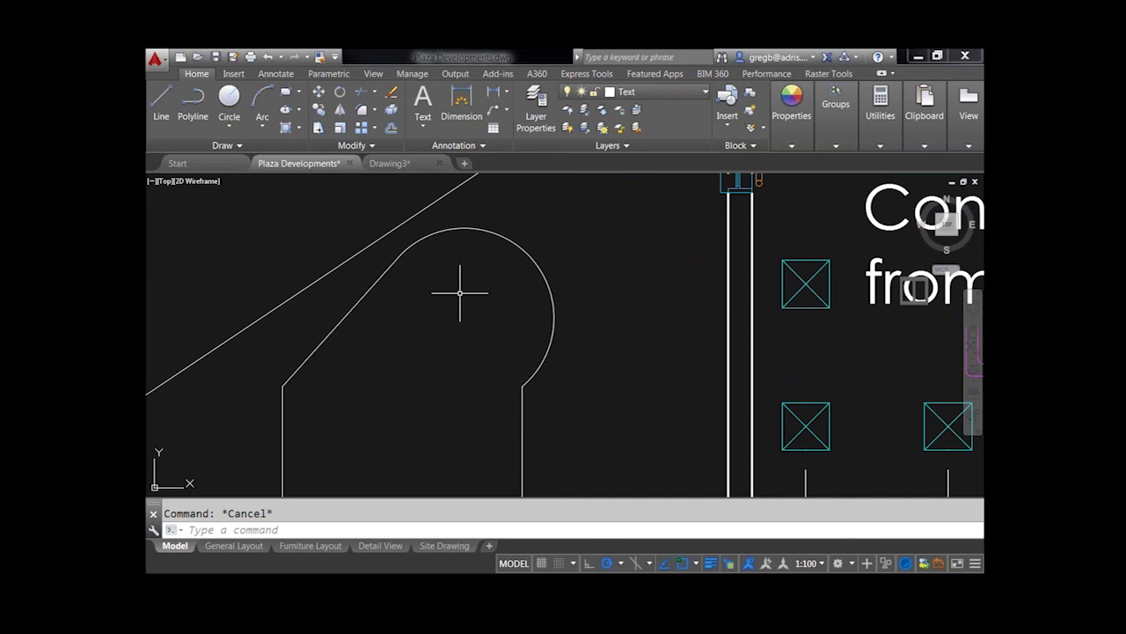
{"action": "scroll", "coordinate": [467, 282], "scroll_direction": "down", "scroll_amount": 3}
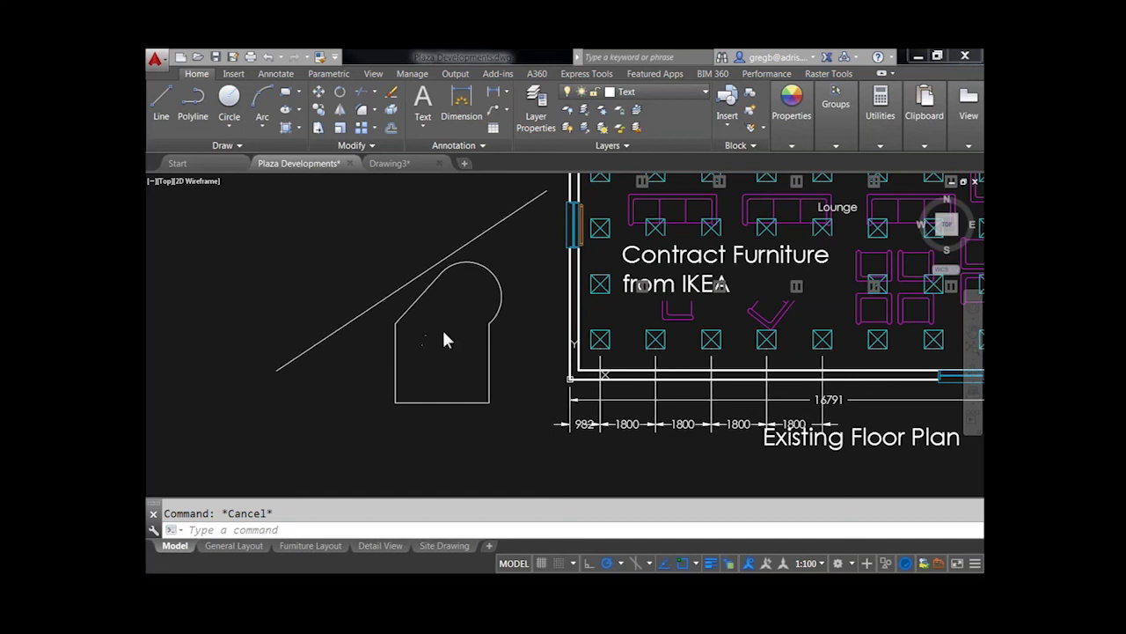
{"action": "scroll", "coordinate": [438, 339], "scroll_direction": "down", "scroll_amount": 6}
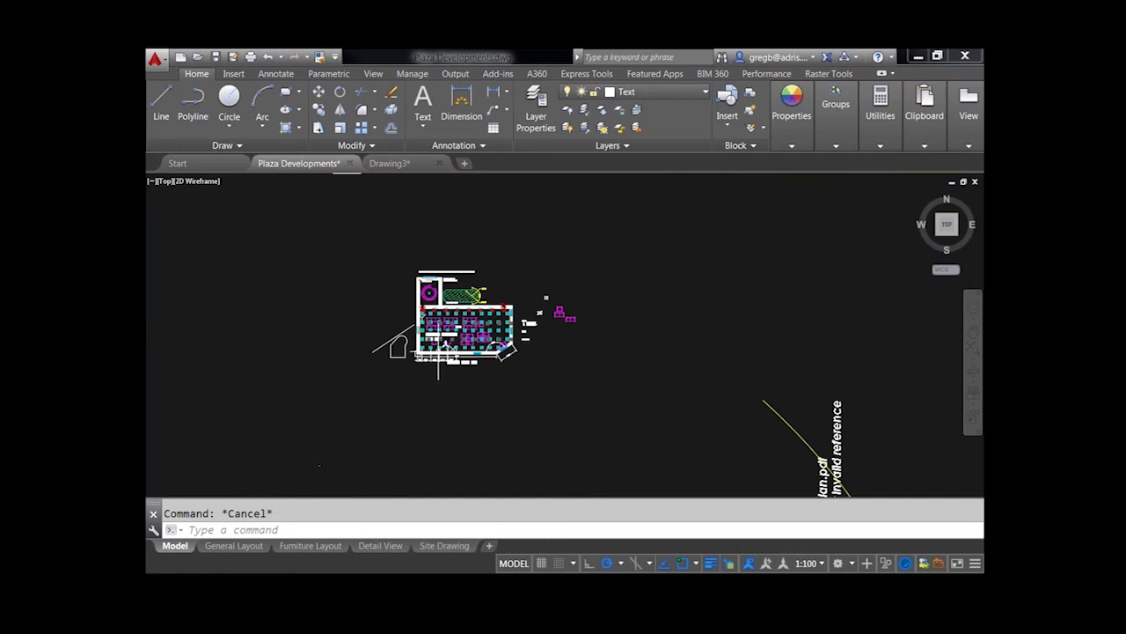
{"action": "scroll", "coordinate": [466, 335], "scroll_direction": "up", "scroll_amount": 2}
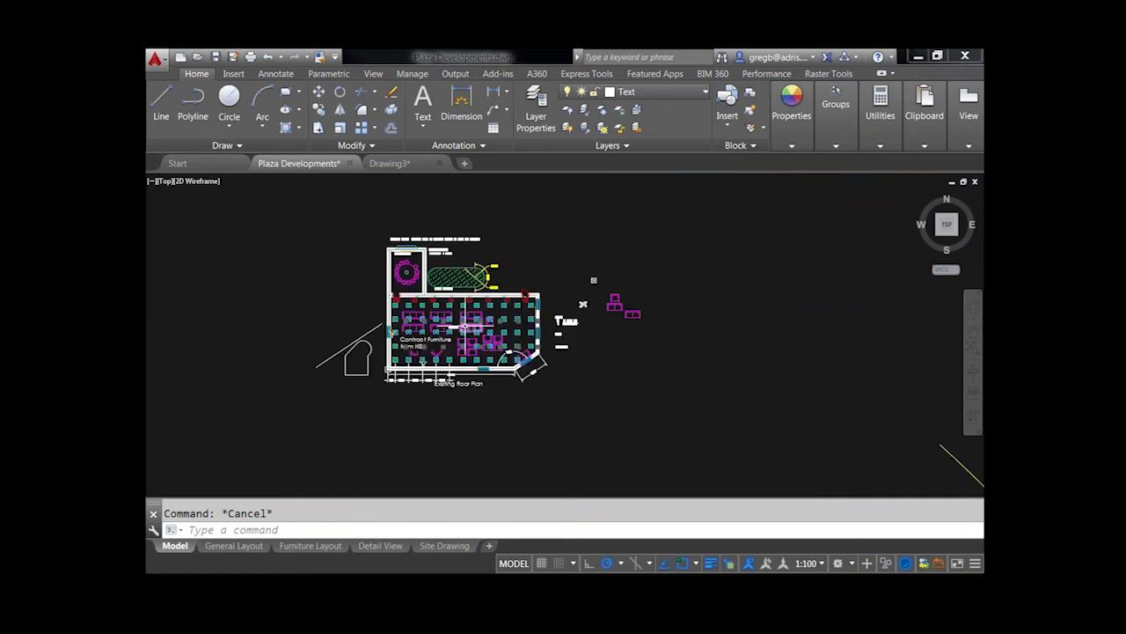
Set up a DWG To PDF plot of a window around the floor plan, centered on A4.
{"action": "left_click", "coordinate": [154, 62]}
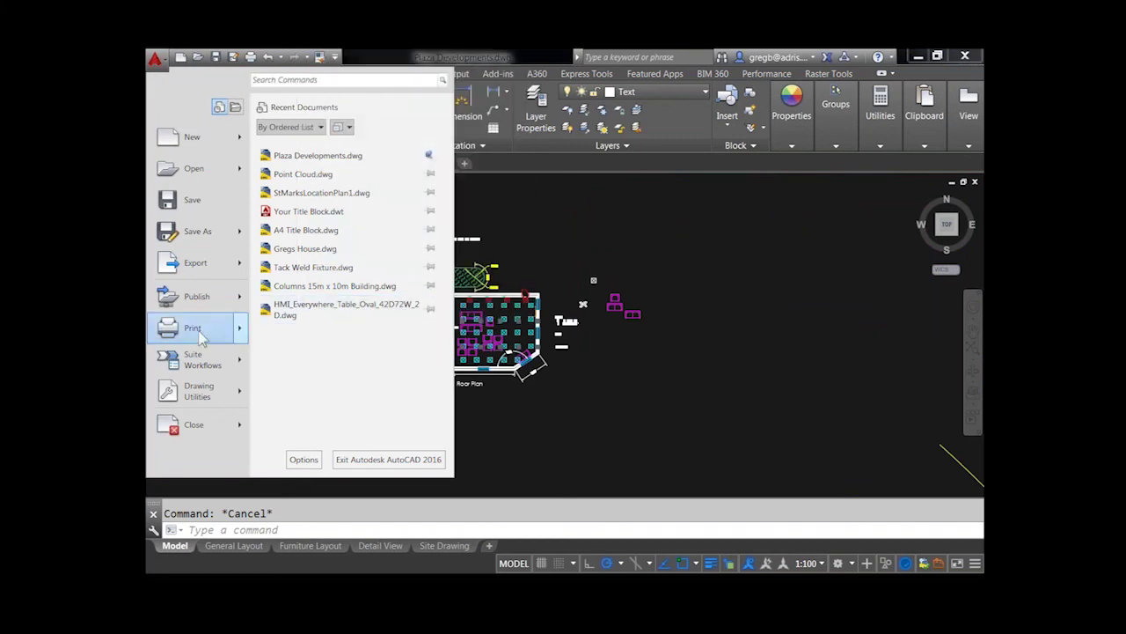
{"action": "mouse_move", "coordinate": [201, 337]}
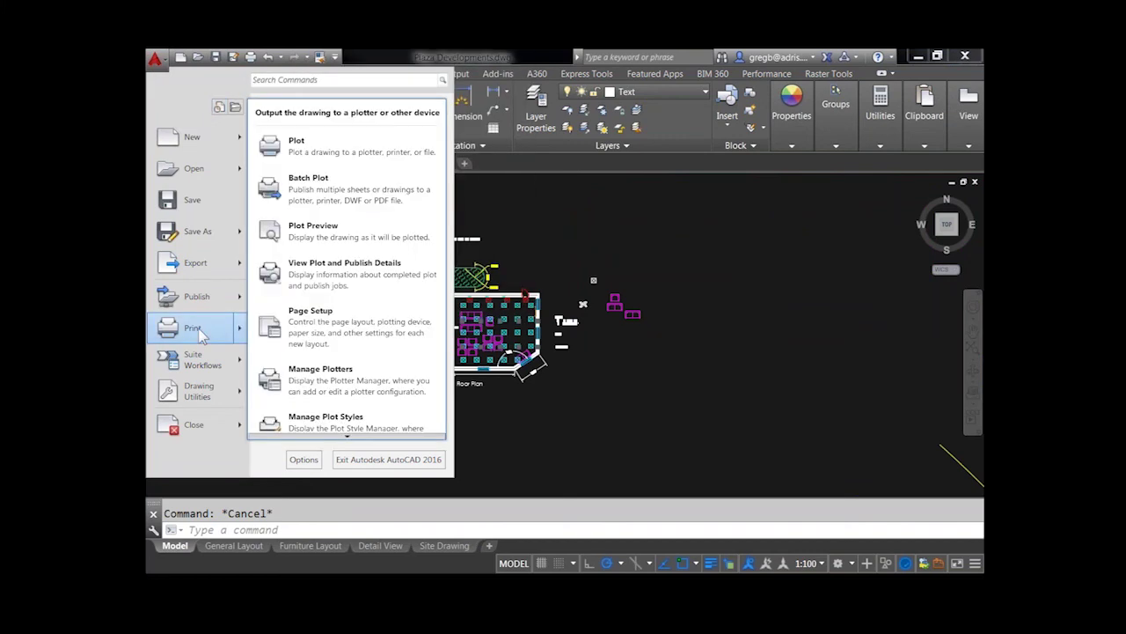
{"action": "left_click", "coordinate": [284, 153]}
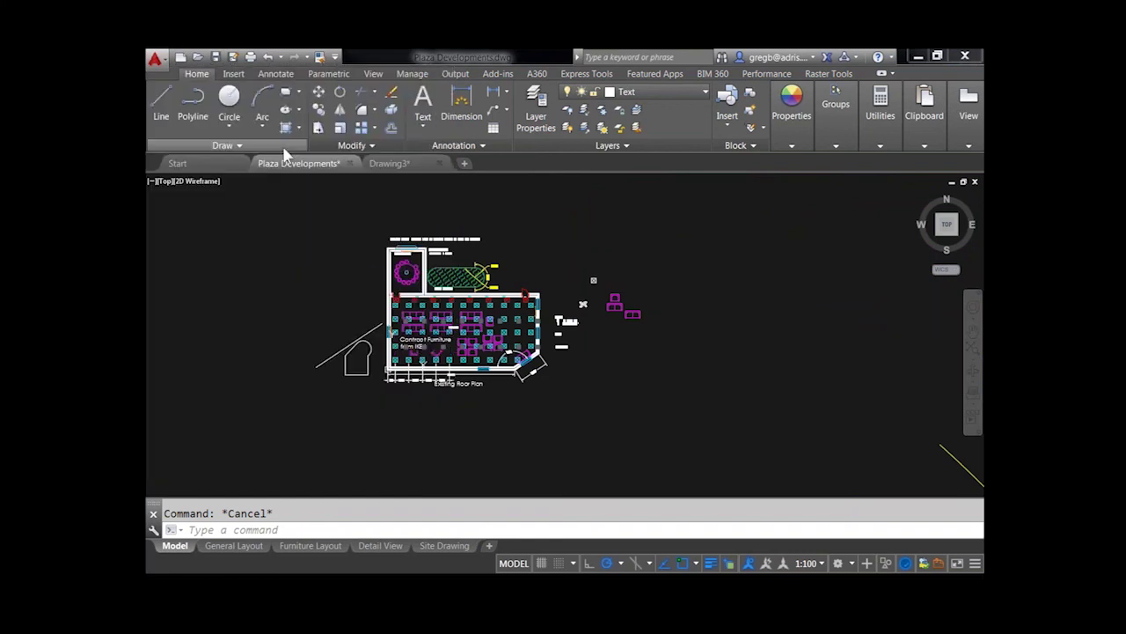
{"action": "left_click", "coordinate": [540, 214]}
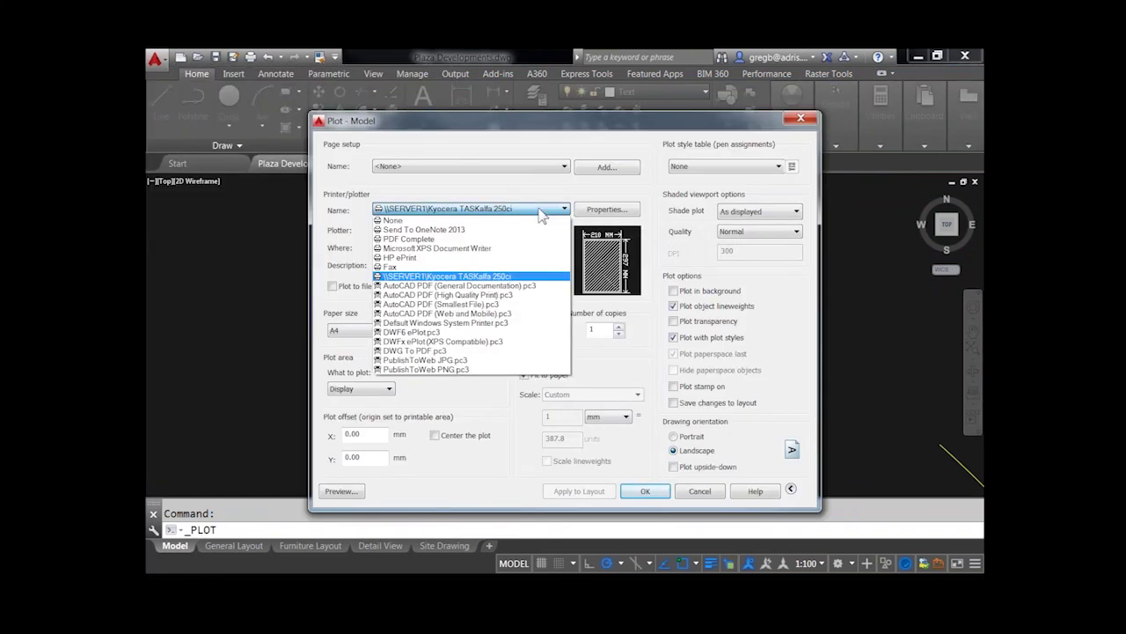
{"action": "left_click", "coordinate": [444, 351]}
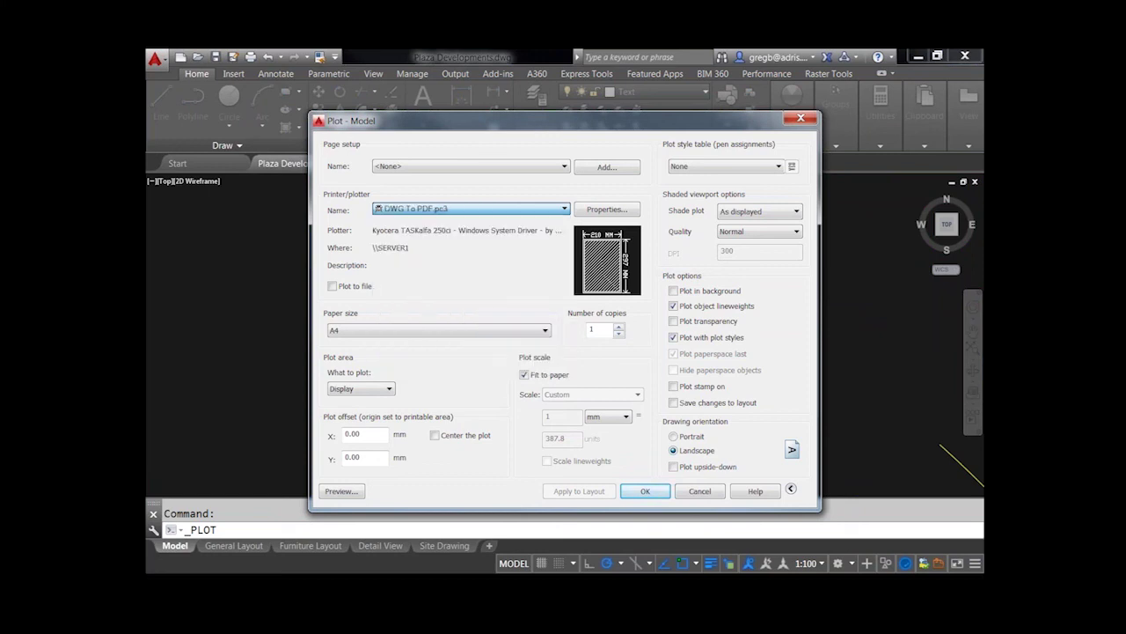
{"action": "left_click", "coordinate": [363, 393]}
{"action": "left_click", "coordinate": [358, 445]}
{"action": "left_click", "coordinate": [388, 230]}
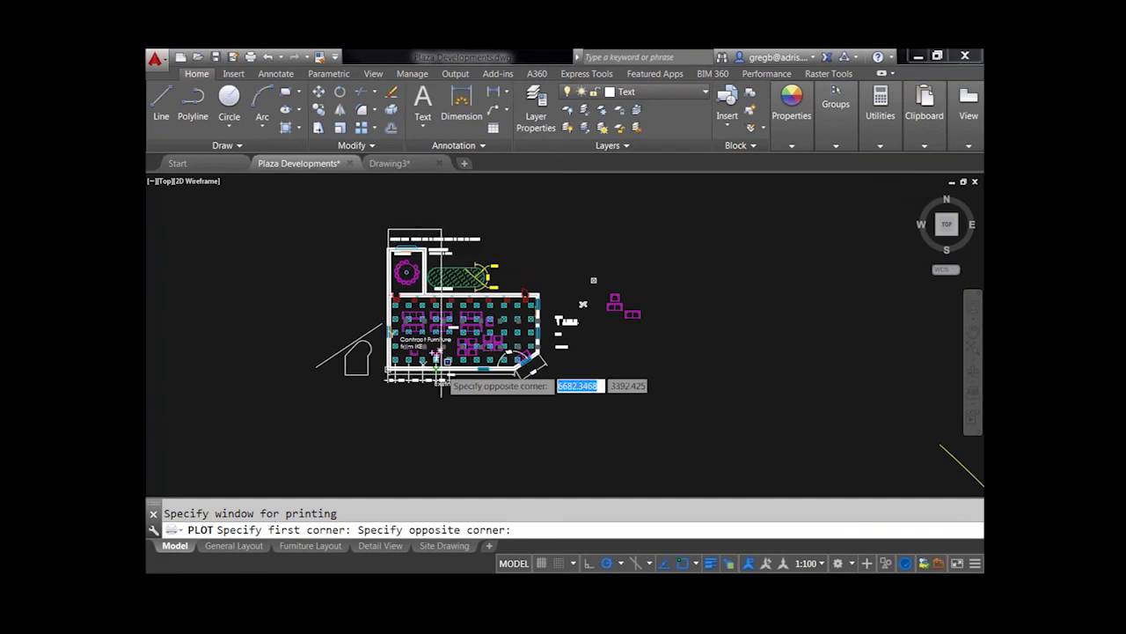
{"action": "left_click", "coordinate": [546, 395]}
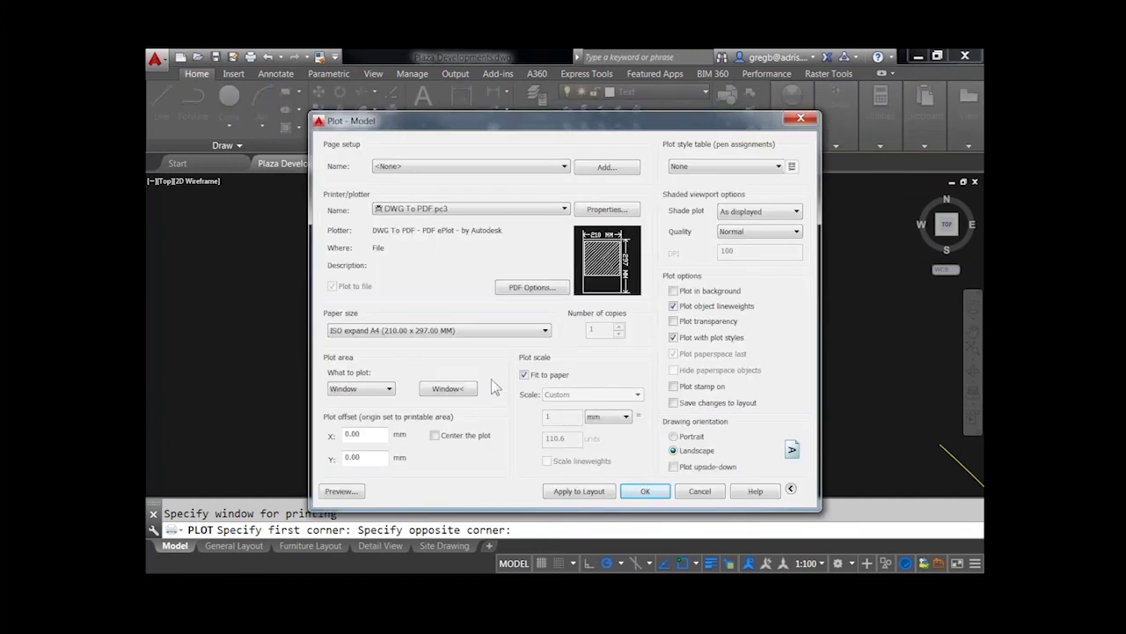
{"action": "left_click", "coordinate": [435, 435]}
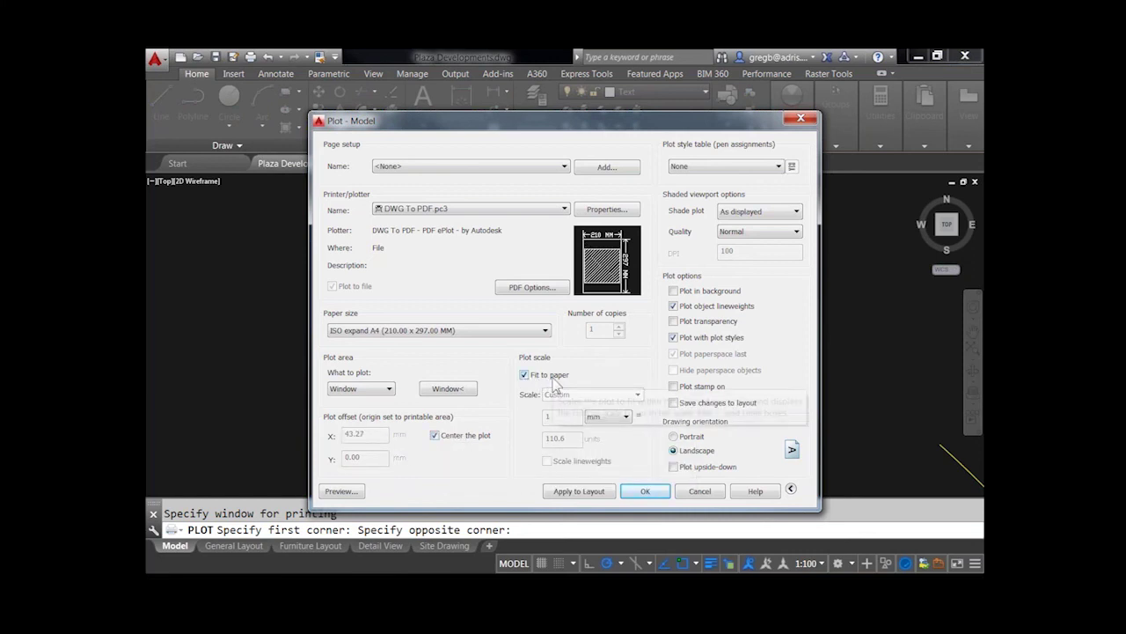
Apply acad.ctb with plot transparency and save Plaza Developments-Model.pdf to the Desktop.
{"action": "left_click", "coordinate": [777, 166]}
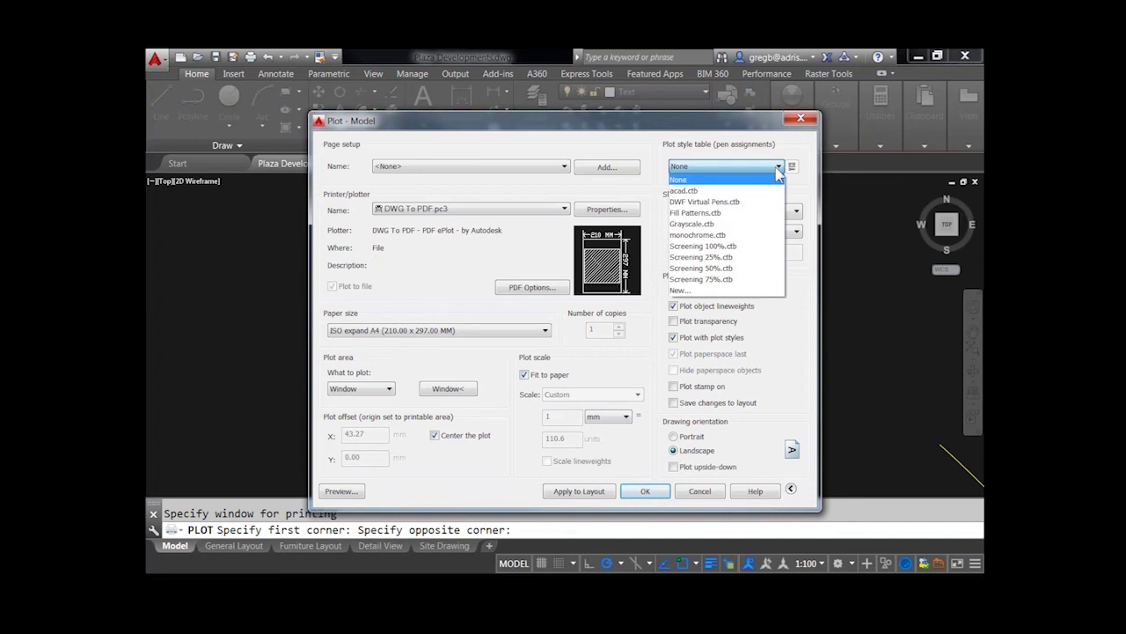
{"action": "left_click", "coordinate": [693, 191]}
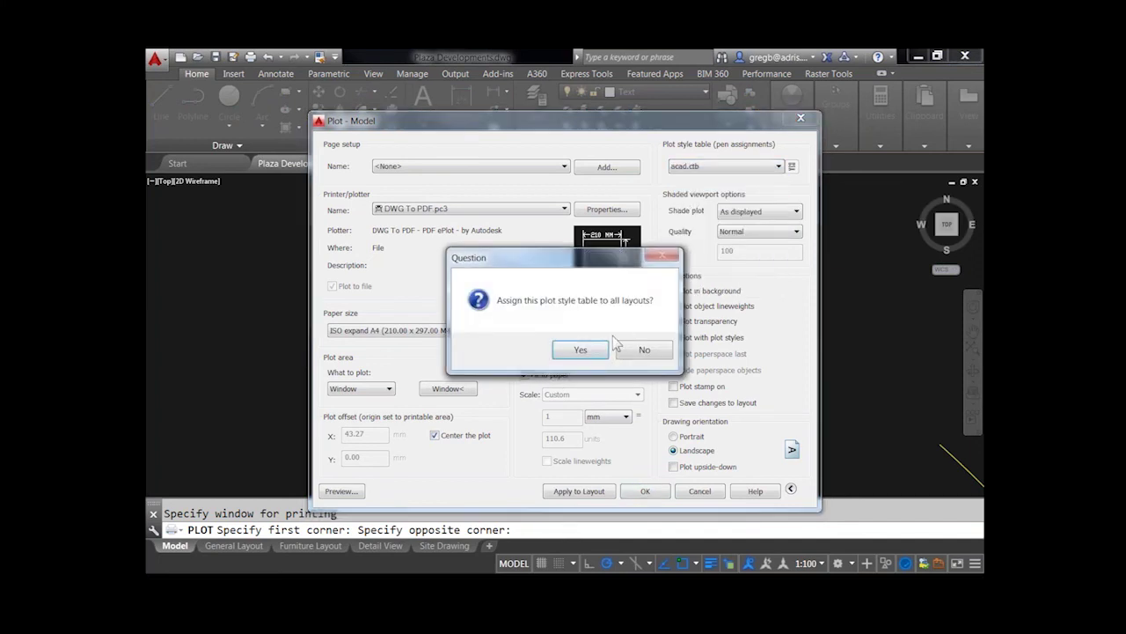
{"action": "left_click", "coordinate": [595, 356]}
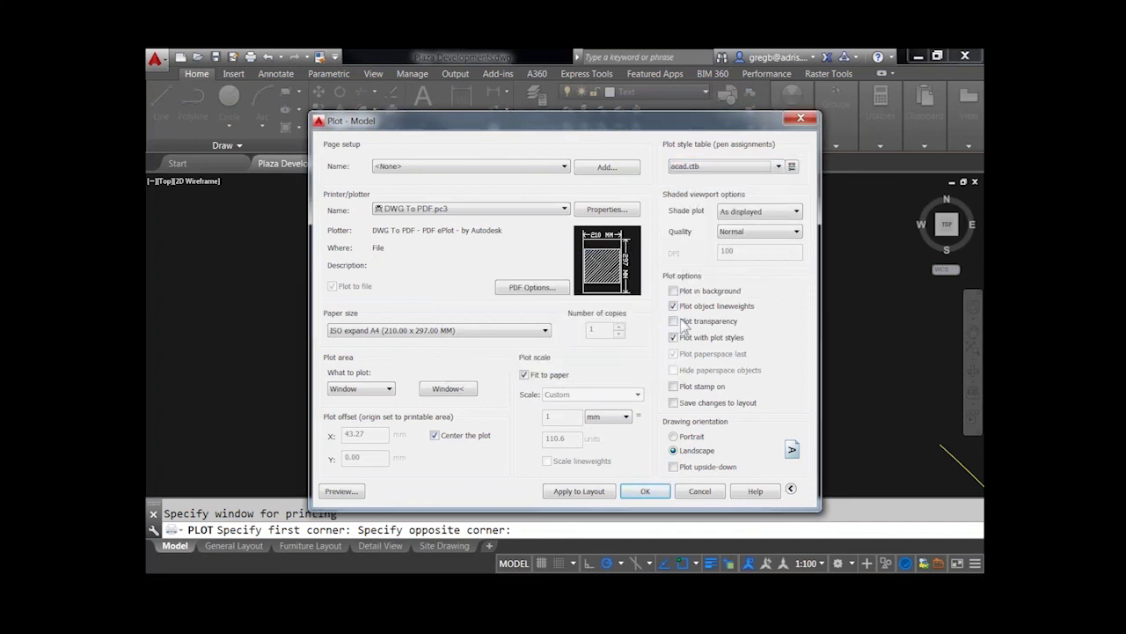
{"action": "left_click", "coordinate": [676, 322]}
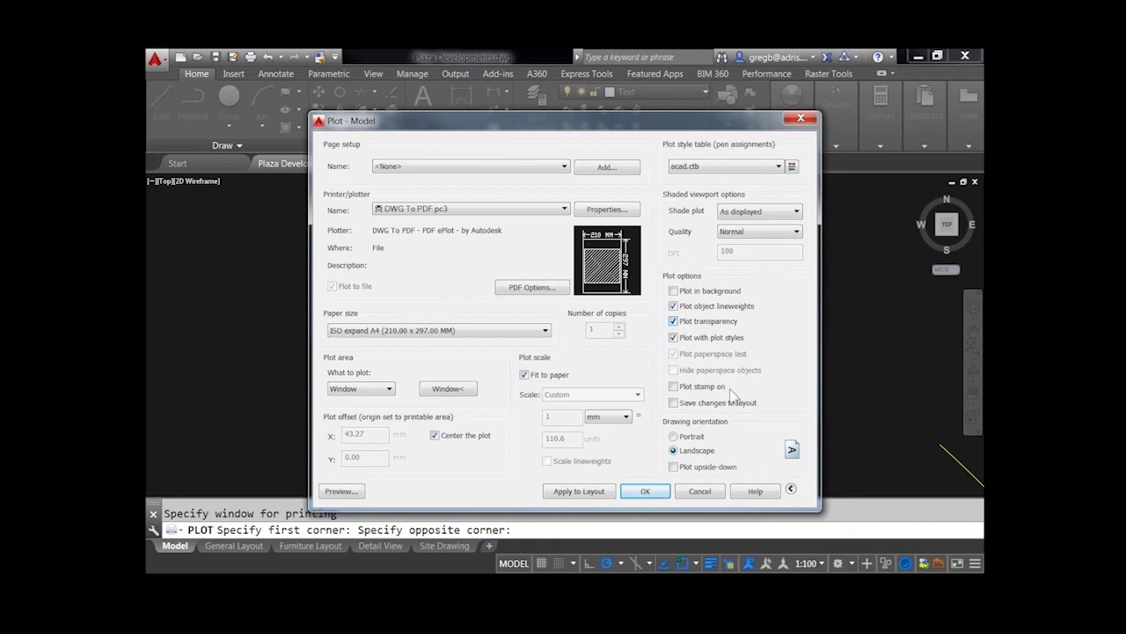
{"action": "left_click", "coordinate": [646, 491]}
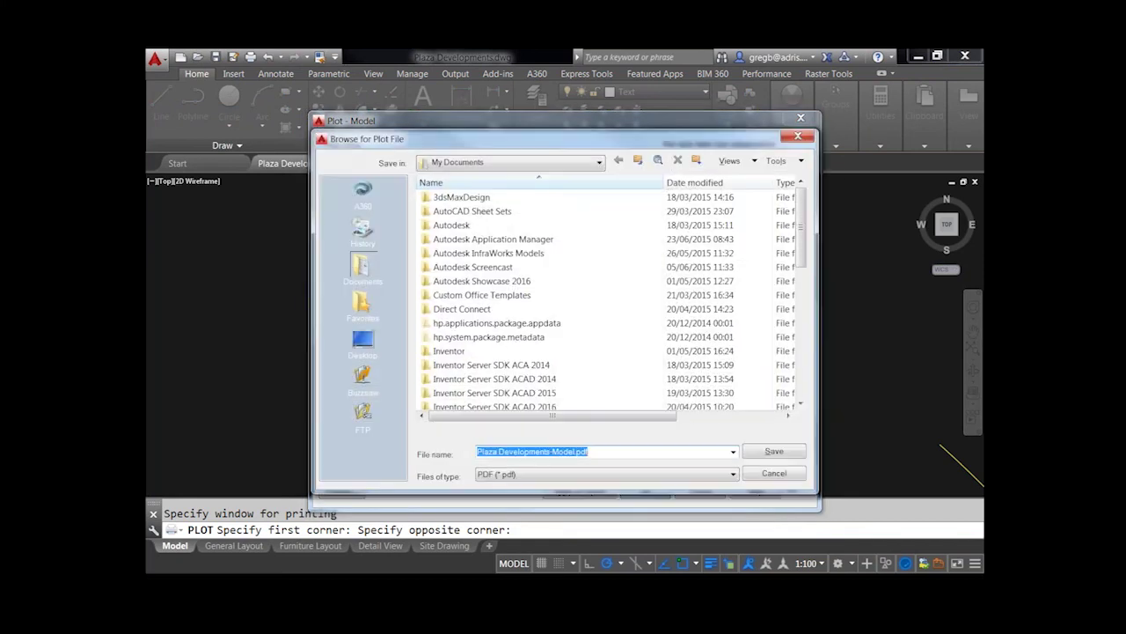
{"action": "left_click", "coordinate": [363, 343]}
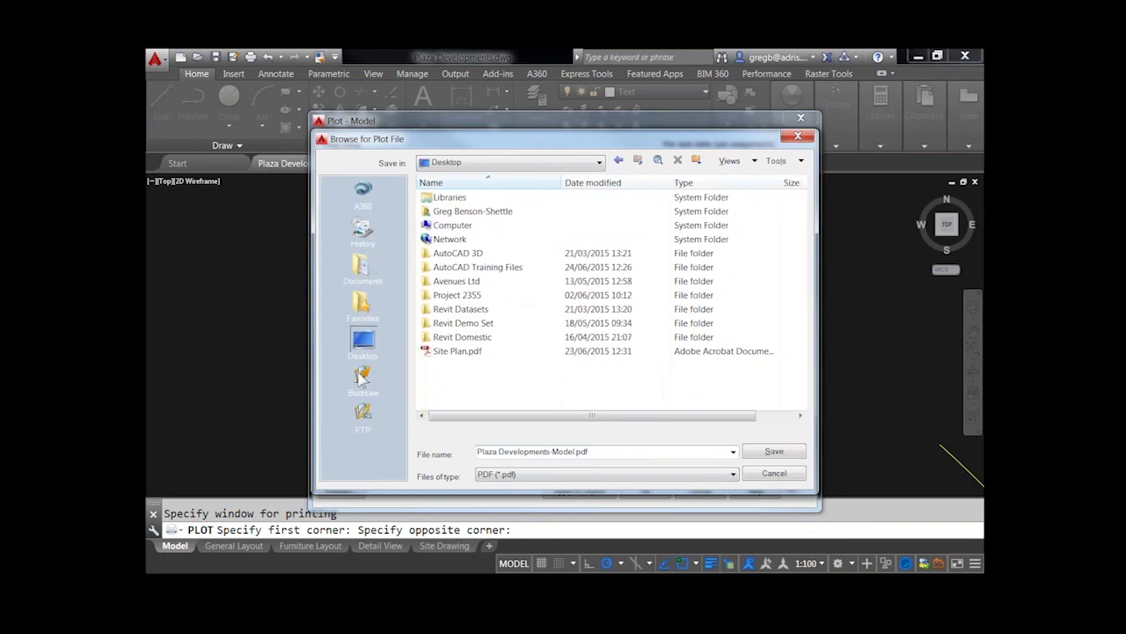
{"action": "left_click", "coordinate": [771, 451]}
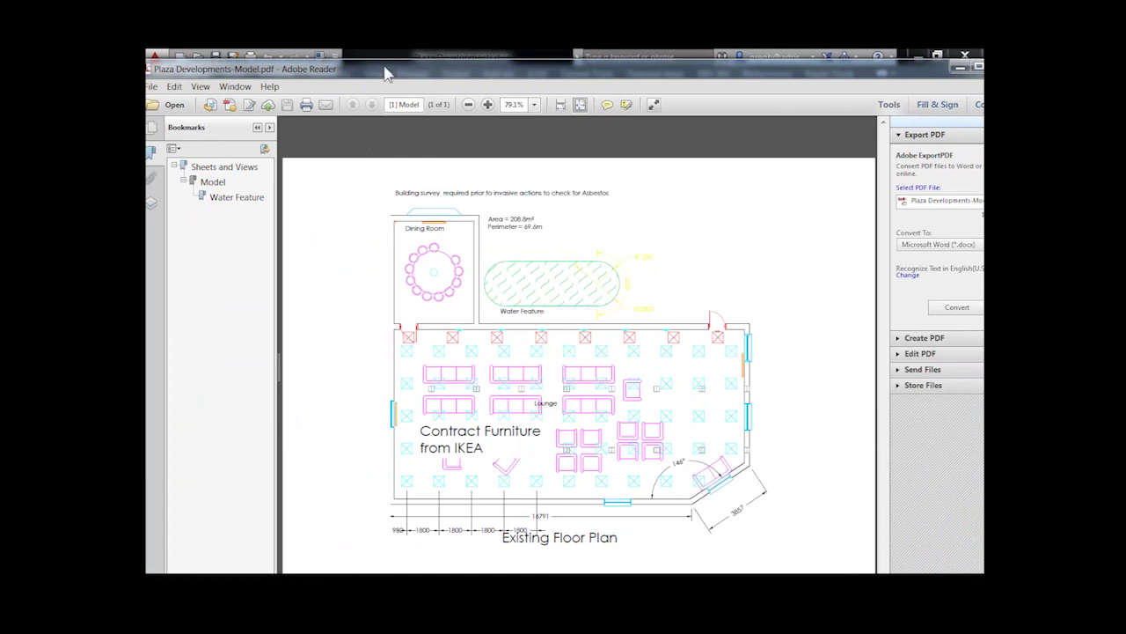
Reposition the Adobe Reader window, show Page Thumbnails, and restore the window size.
{"action": "left_click_drag", "start_coordinate": [385, 74], "coordinate": [421, 77]}
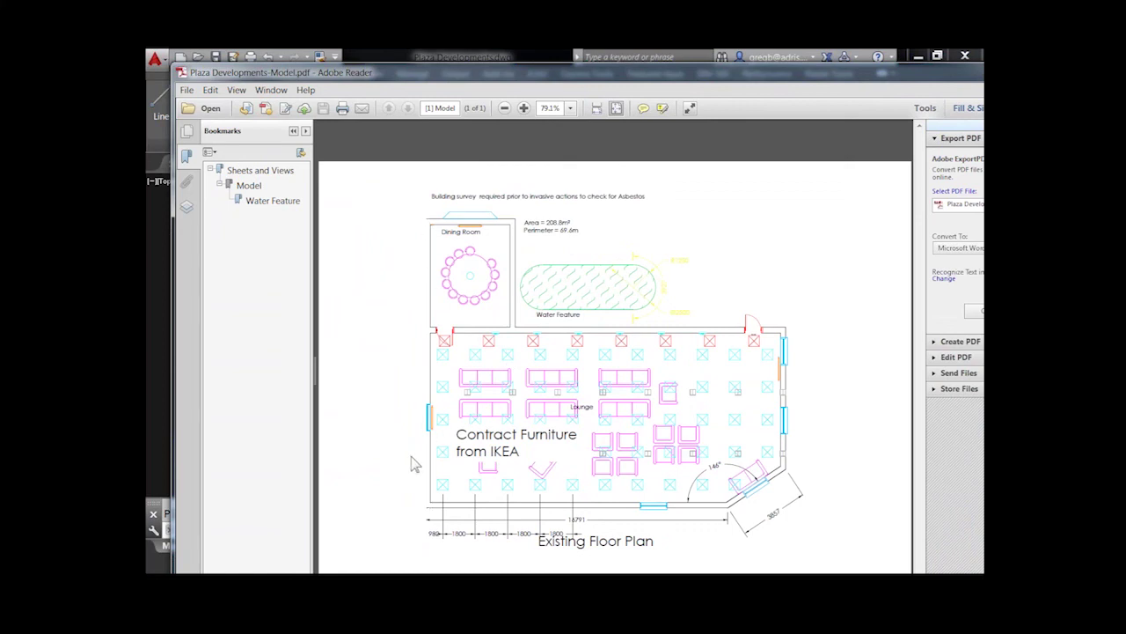
{"action": "mouse_move", "coordinate": [873, 82]}
{"action": "left_mouse_down"}
{"action": "mouse_move", "coordinate": [858, 86]}
{"action": "mouse_move", "coordinate": [871, 79]}
{"action": "left_mouse_up"}
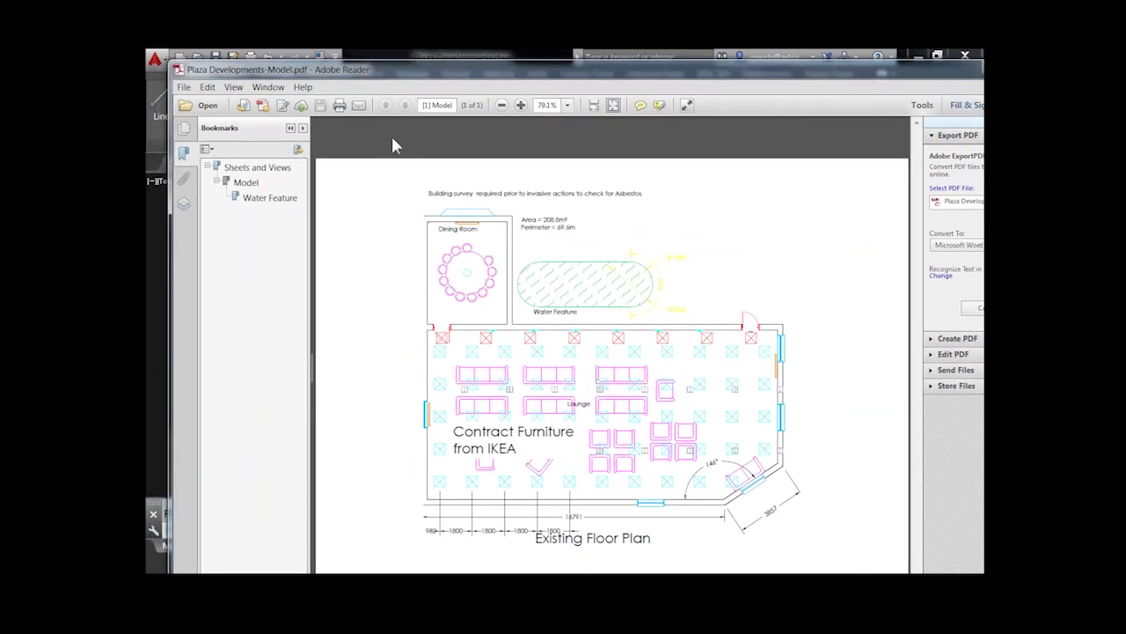
{"action": "left_click", "coordinate": [187, 132]}
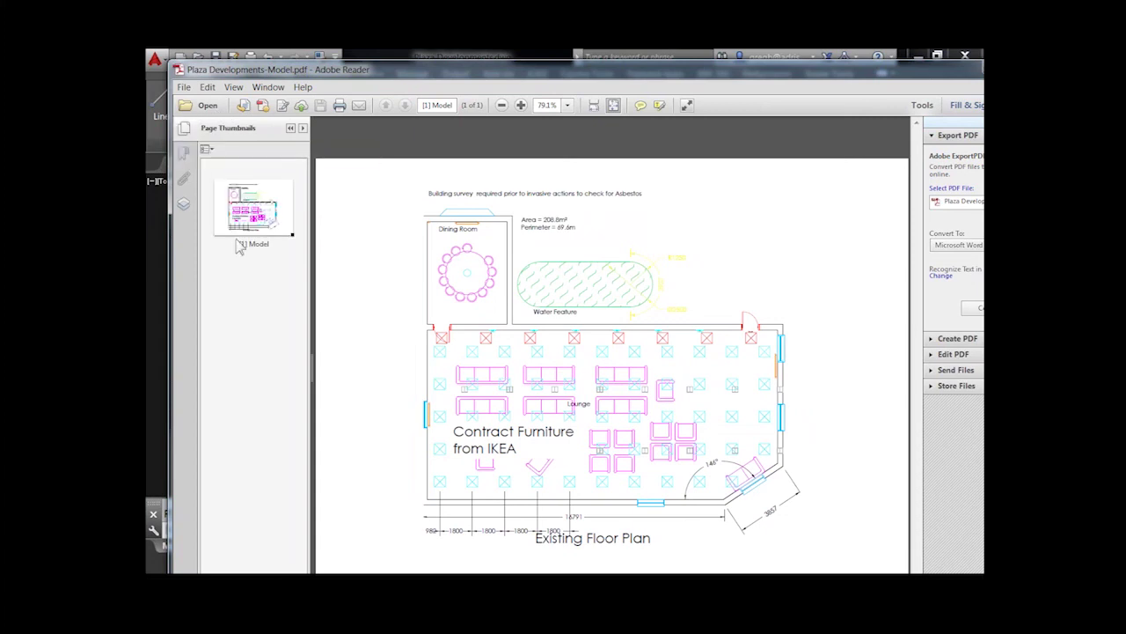
{"action": "left_click", "coordinate": [880, 77]}
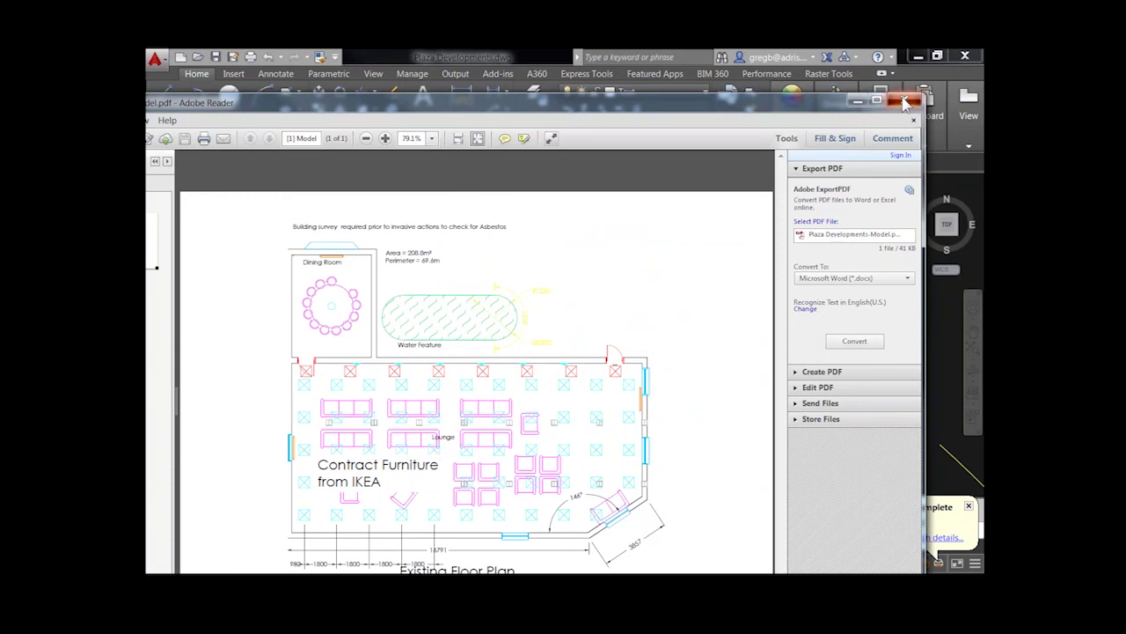
Close the reader and pick Plaza Developments-Model.pdf to attach via Insert > Attach.
{"action": "left_click", "coordinate": [906, 103]}
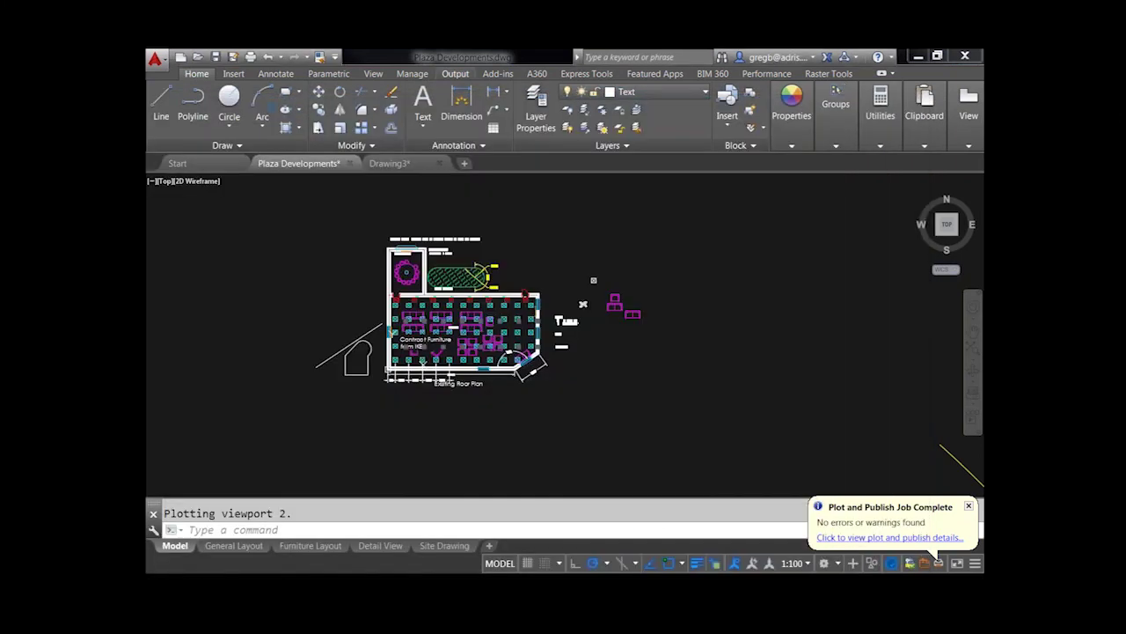
{"action": "left_click", "coordinate": [233, 73]}
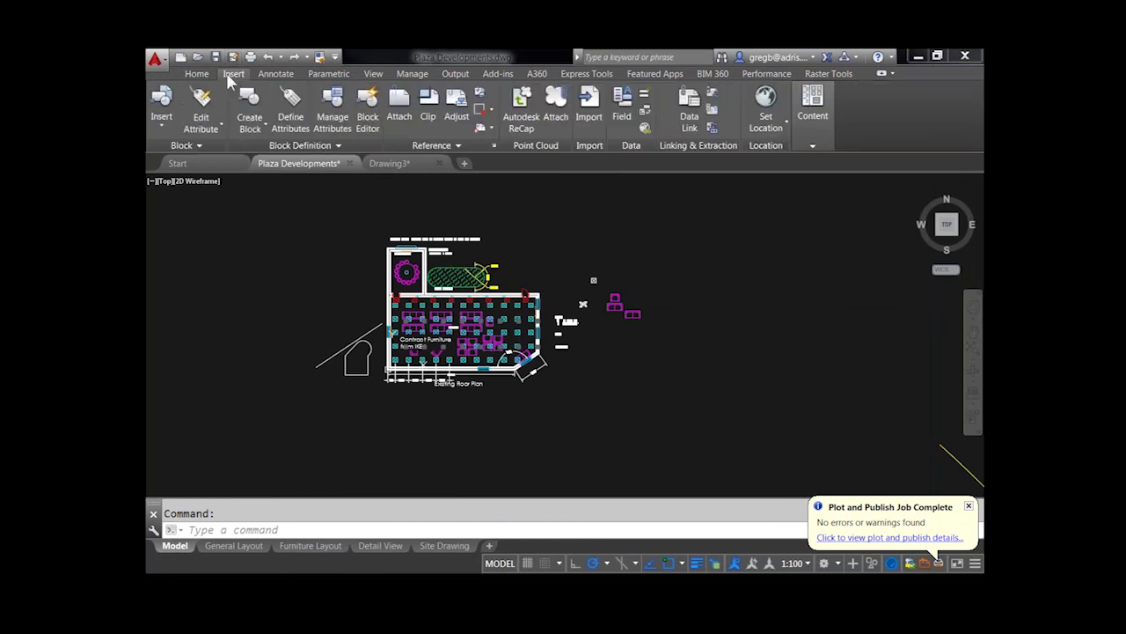
{"action": "left_click", "coordinate": [400, 105]}
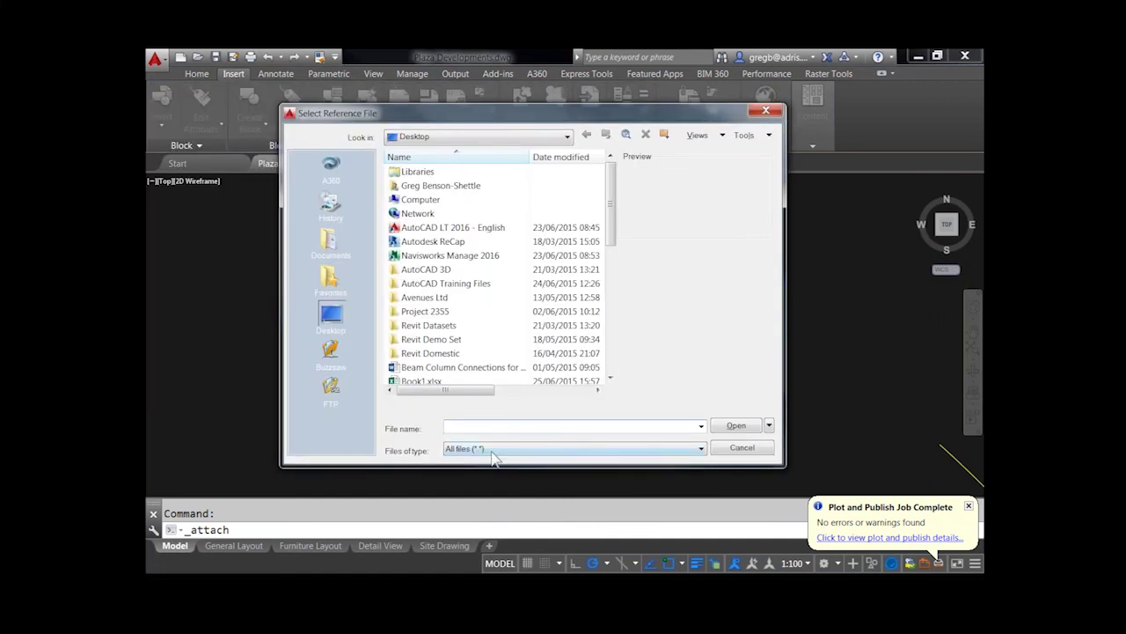
{"action": "left_click", "coordinate": [493, 452]}
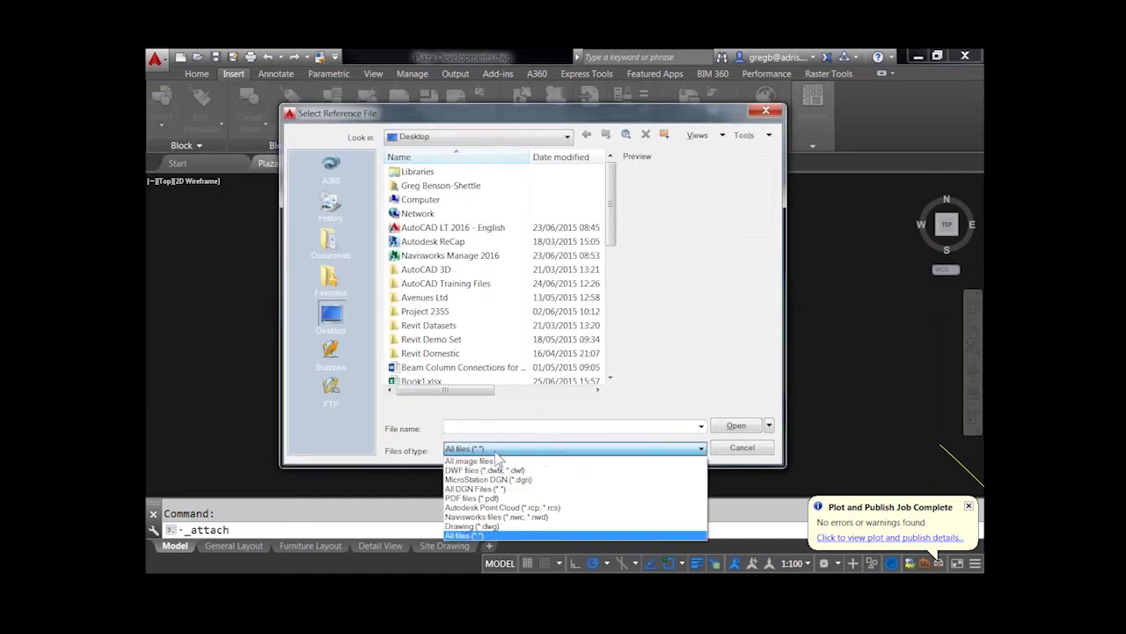
{"action": "left_click", "coordinate": [486, 498]}
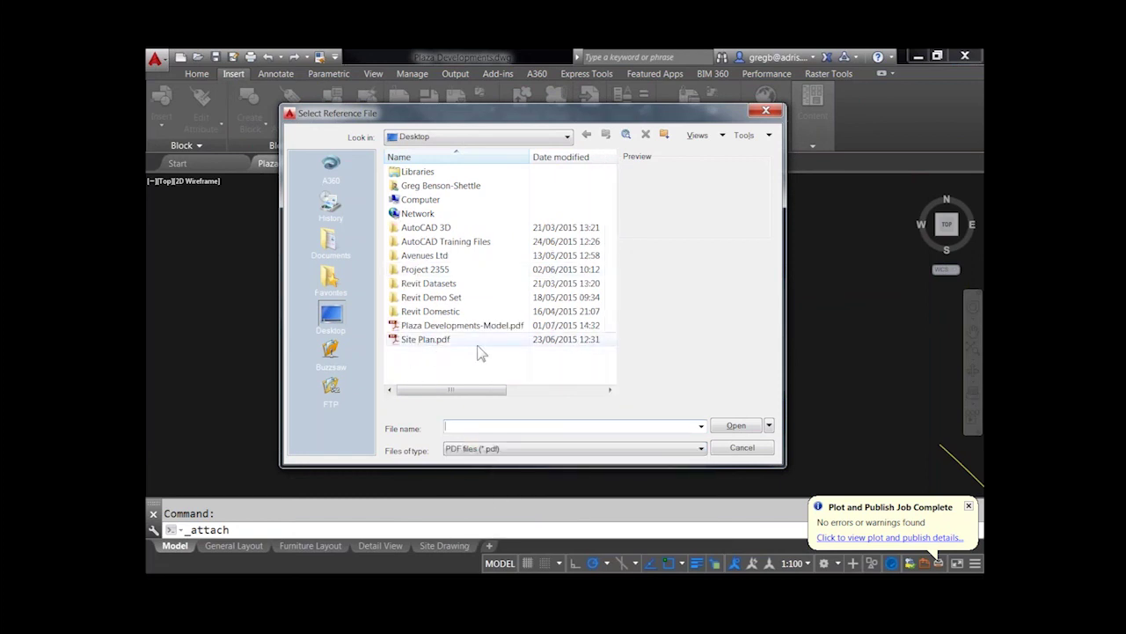
{"action": "left_click", "coordinate": [457, 325]}
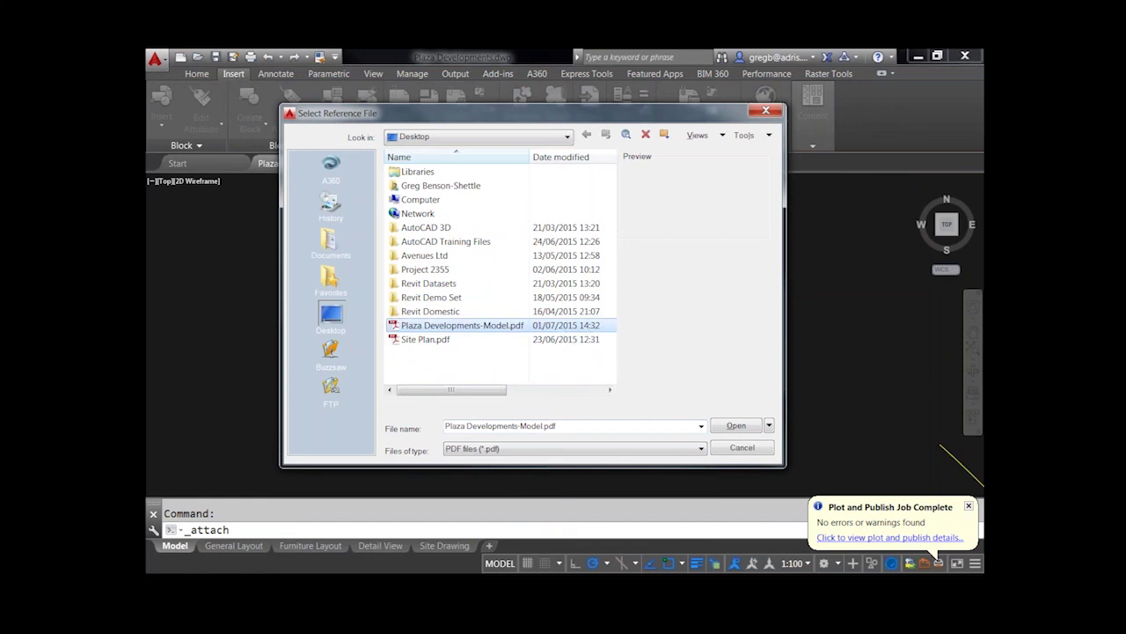
{"action": "left_click", "coordinate": [736, 425]}
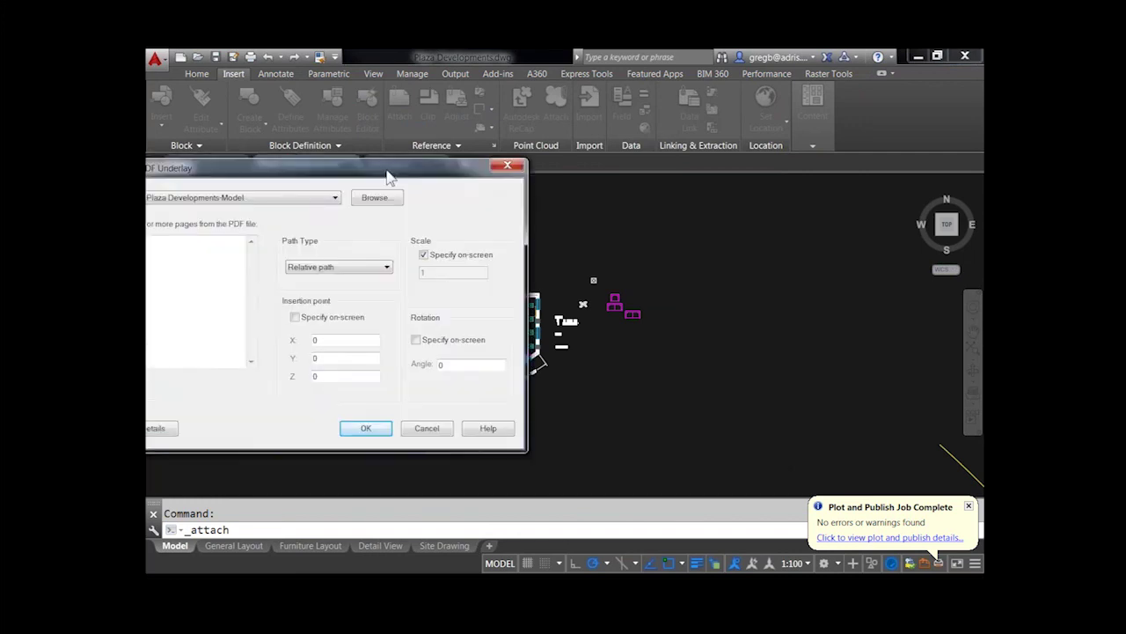
Set the underlay to an on-screen insertion point at a fixed scale of 1.
{"action": "left_click_drag", "start_coordinate": [390, 176], "coordinate": [620, 184]}
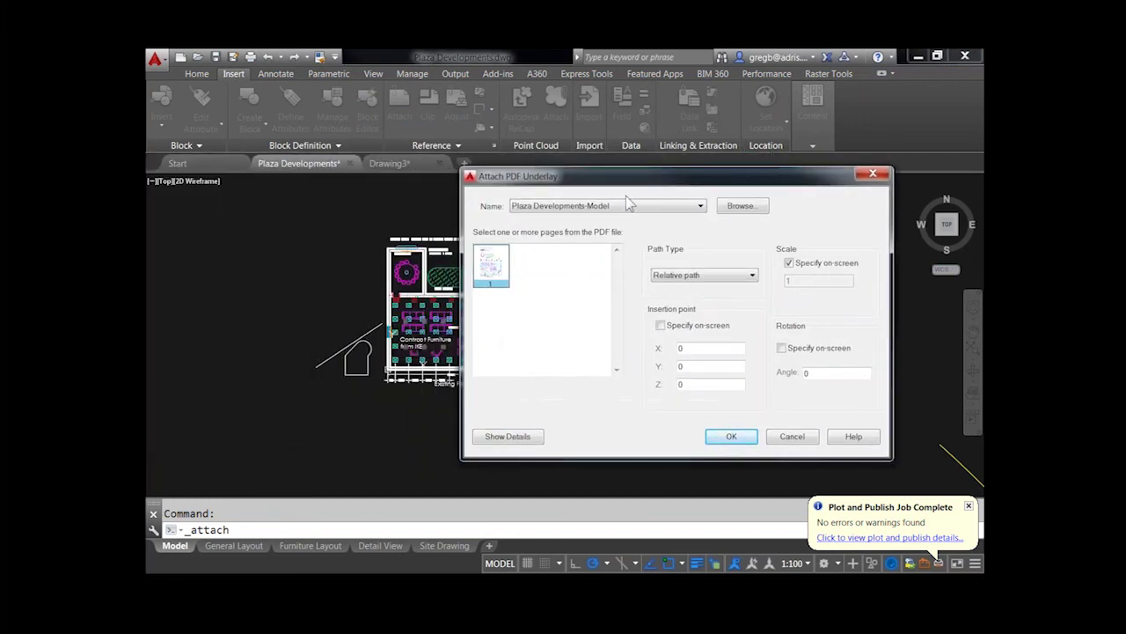
{"action": "left_click", "coordinate": [662, 327]}
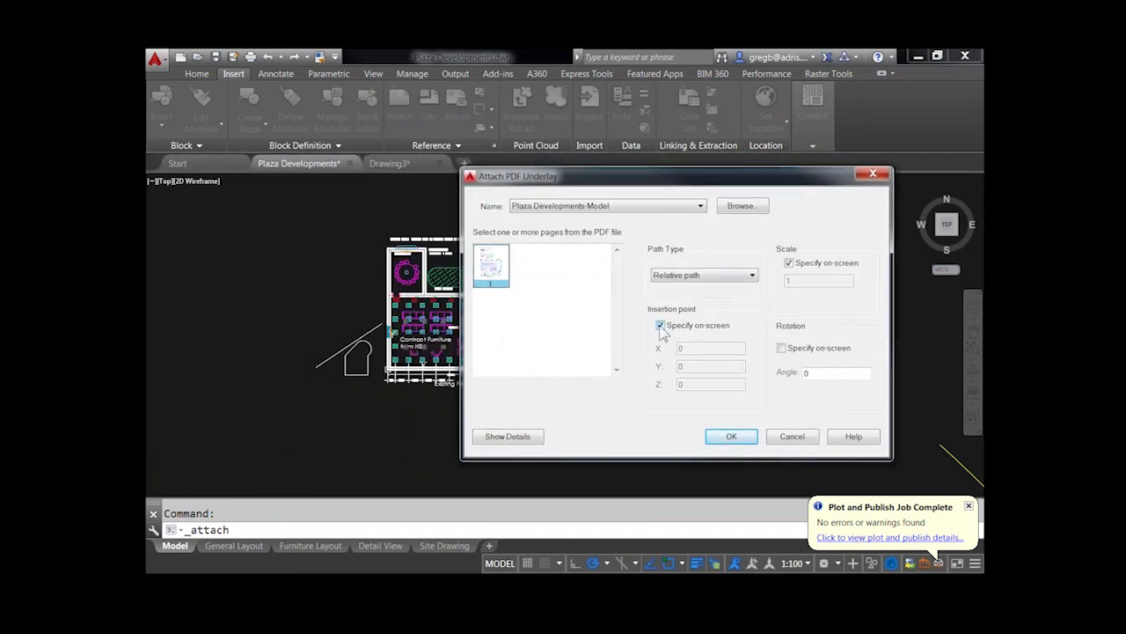
{"action": "left_click", "coordinate": [789, 263]}
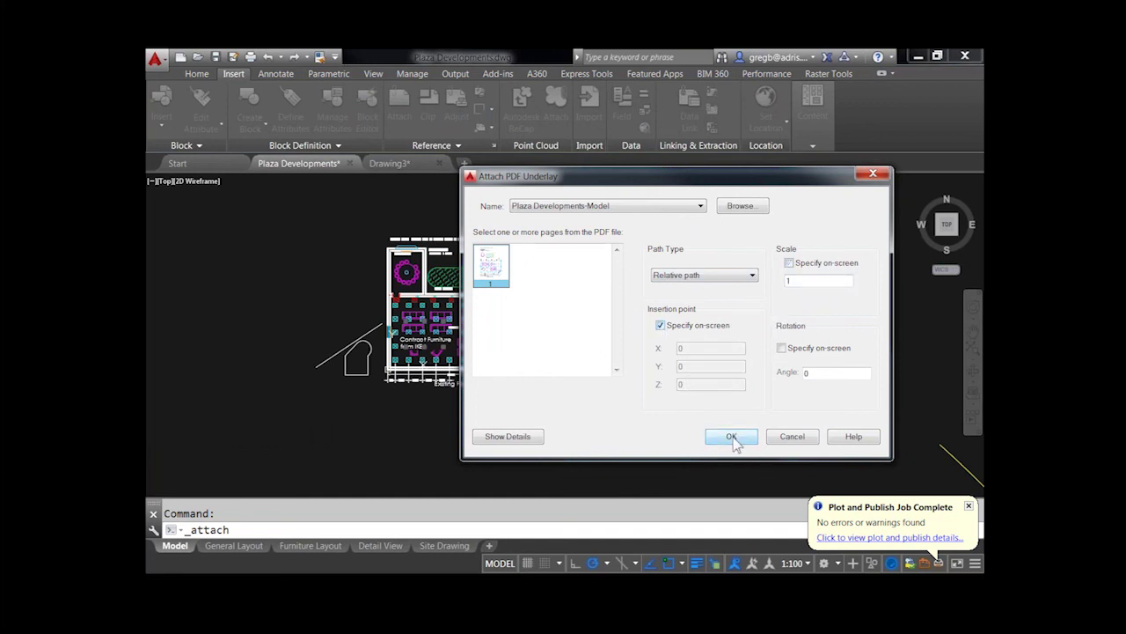
{"action": "left_click", "coordinate": [731, 436]}
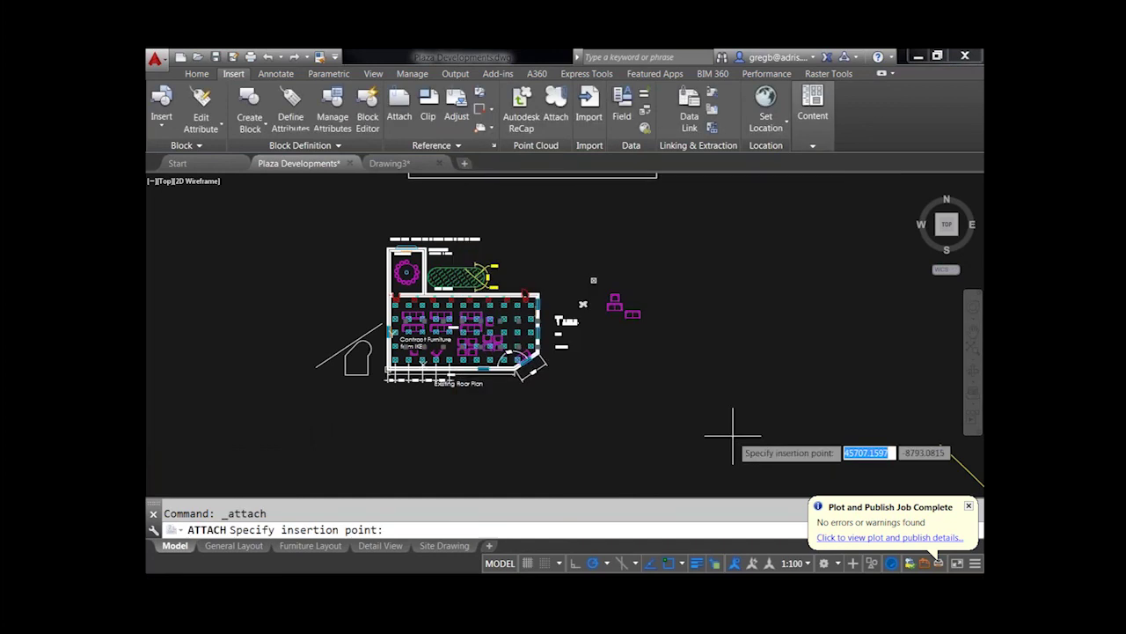
Place the underlay right of the original plan and zoom onto its angled corner.
{"action": "left_click", "coordinate": [641, 388]}
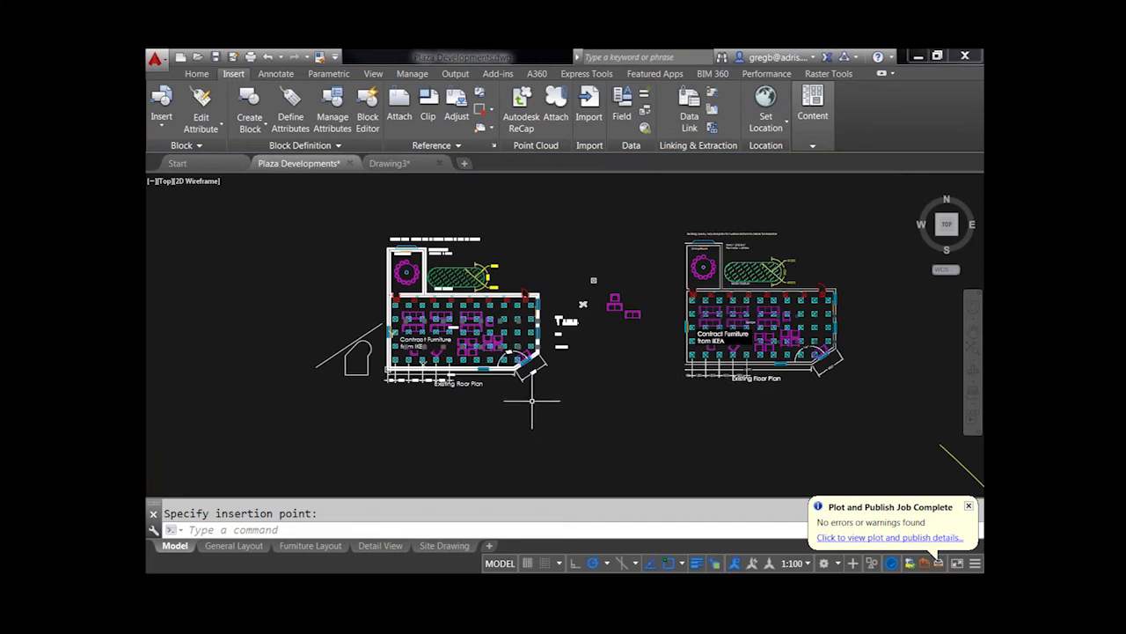
{"action": "scroll", "coordinate": [546, 379], "scroll_direction": "up", "scroll_amount": 4}
{"action": "middle_click_drag", "start_coordinate": [820, 405], "coordinate": [751, 394]}
{"action": "scroll", "coordinate": [616, 344], "scroll_direction": "up", "scroll_amount": 3}
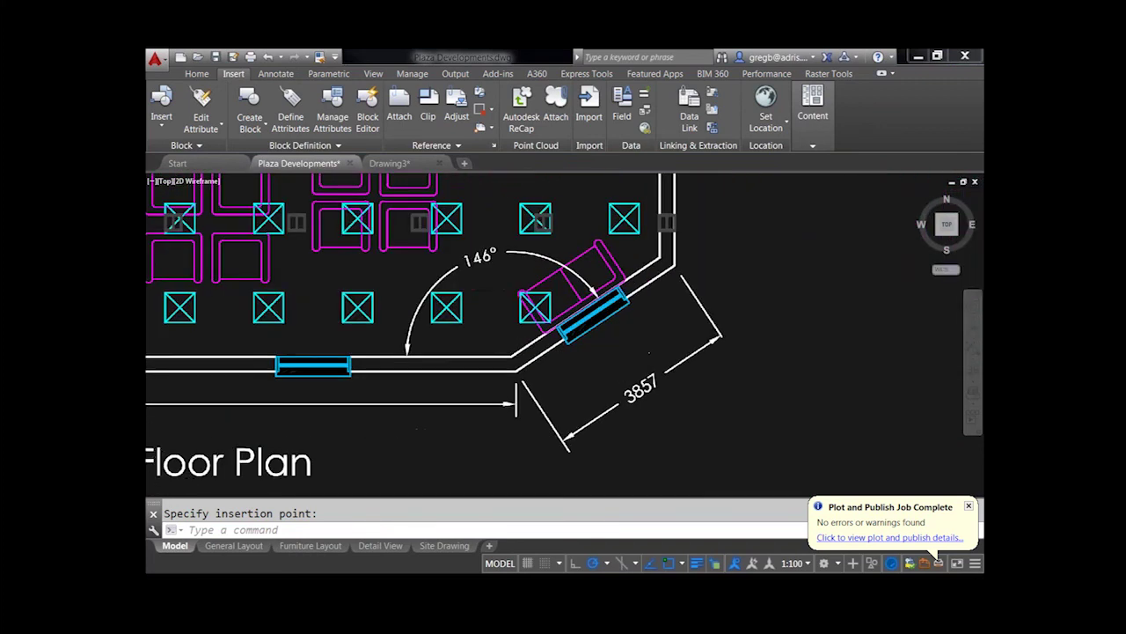
{"action": "scroll", "coordinate": [618, 350], "scroll_direction": "up", "scroll_amount": 2}
Add a 3856 aligned dimension on the underlay's angled wall beside the 3857 value.
{"action": "left_click", "coordinate": [197, 73]}
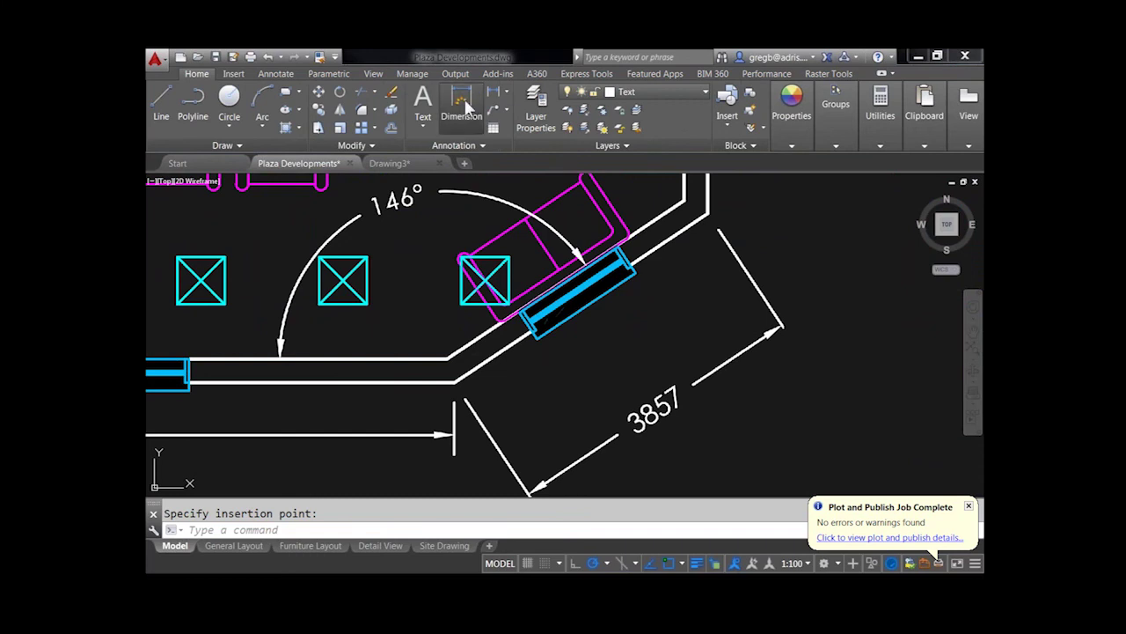
{"action": "left_click", "coordinate": [463, 104]}
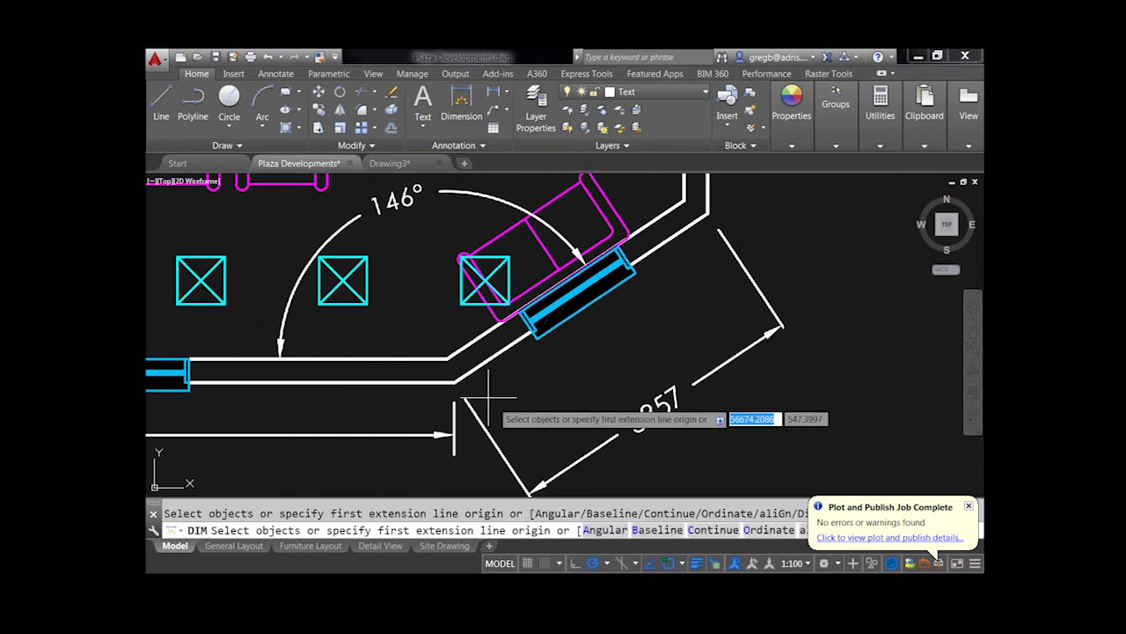
{"action": "left_click", "coordinate": [508, 345]}
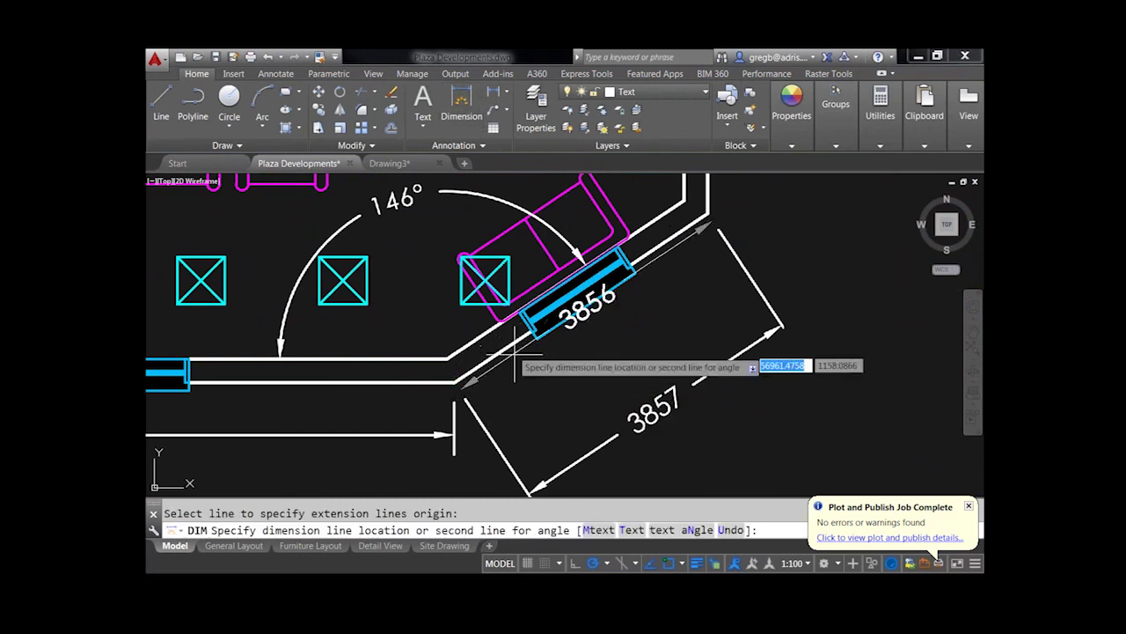
{"action": "left_click", "coordinate": [557, 427]}
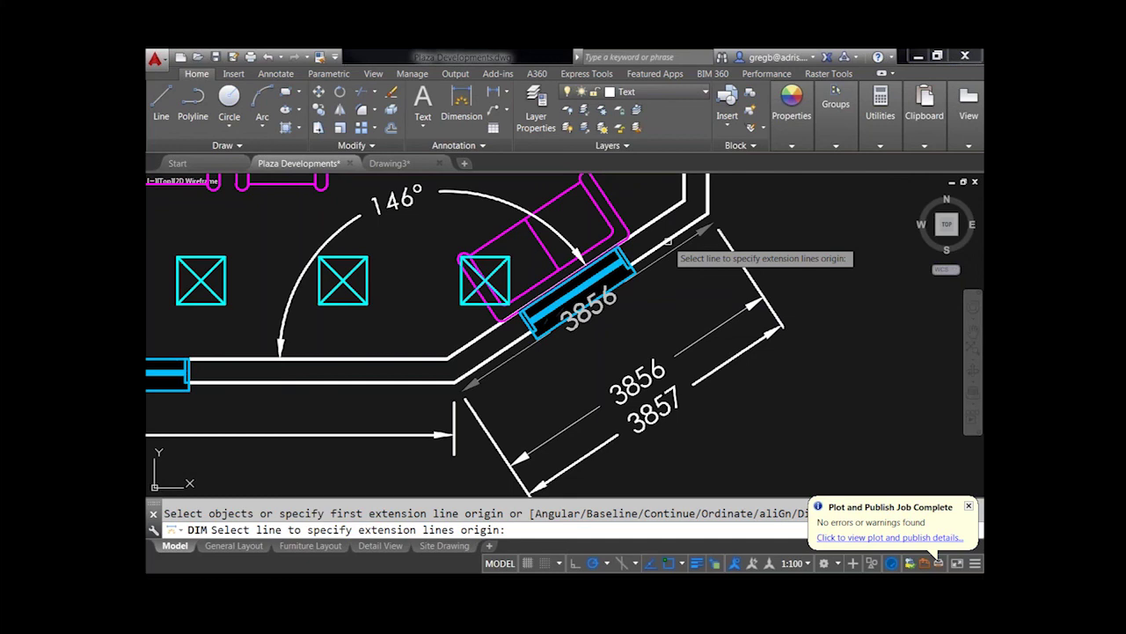
{"action": "key", "text": "Escape"}
Zoom out and pan to show both floor plans side by side.
{"action": "scroll", "coordinate": [695, 299], "scroll_direction": "down", "scroll_amount": 2}
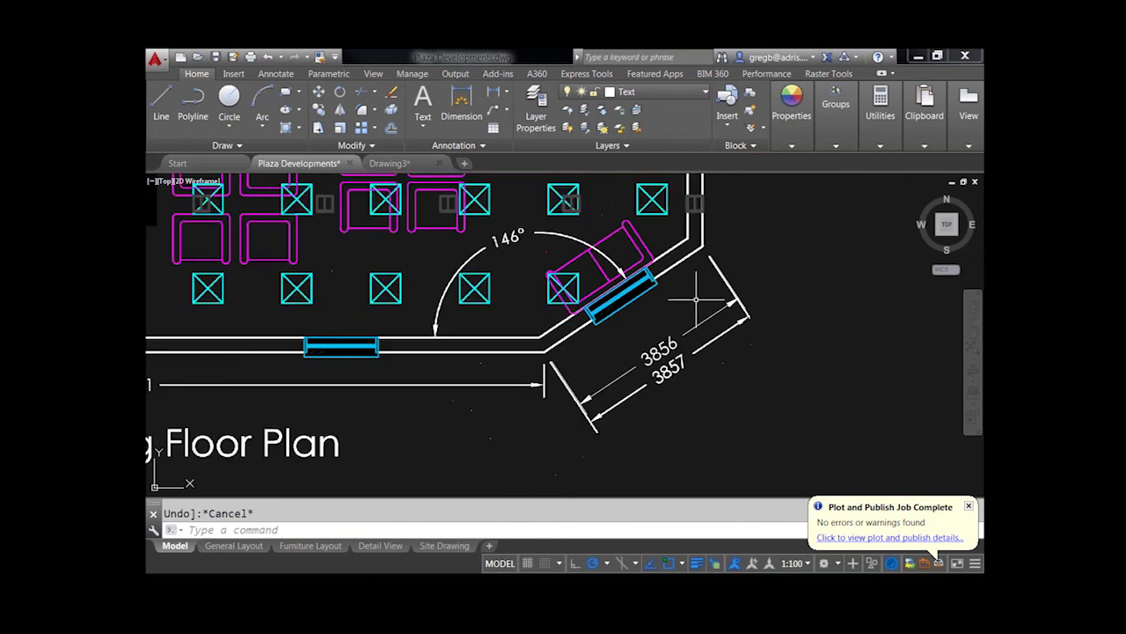
{"action": "scroll", "coordinate": [695, 299], "scroll_direction": "down", "scroll_amount": 2}
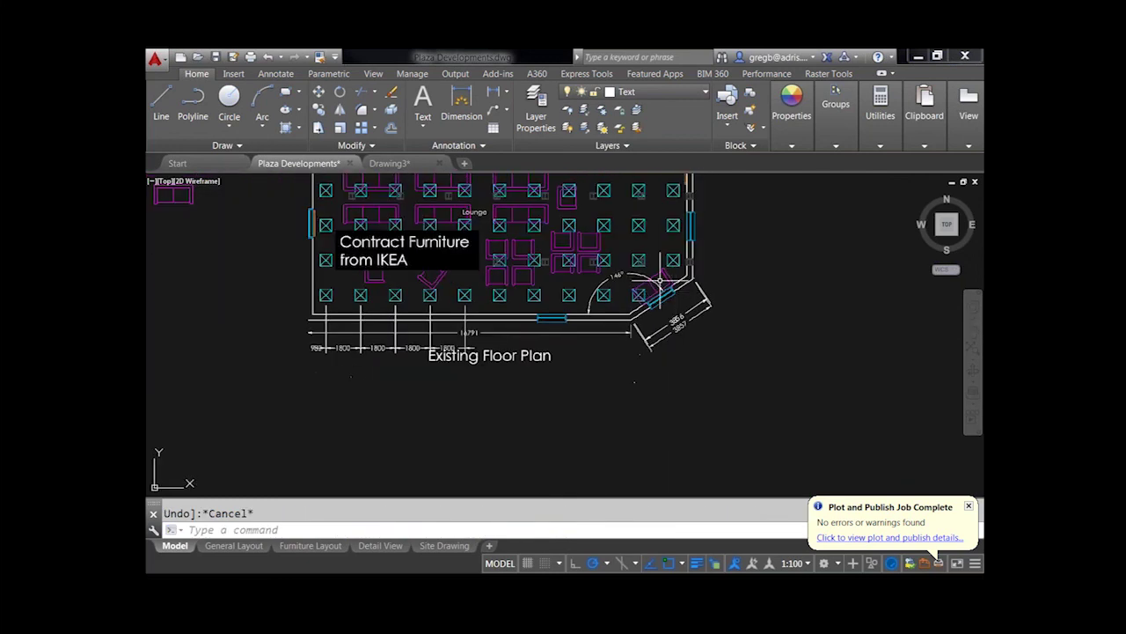
{"action": "scroll", "coordinate": [660, 280], "scroll_direction": "down", "scroll_amount": 2}
{"action": "middle_click_drag", "start_coordinate": [361, 211], "coordinate": [476, 266]}
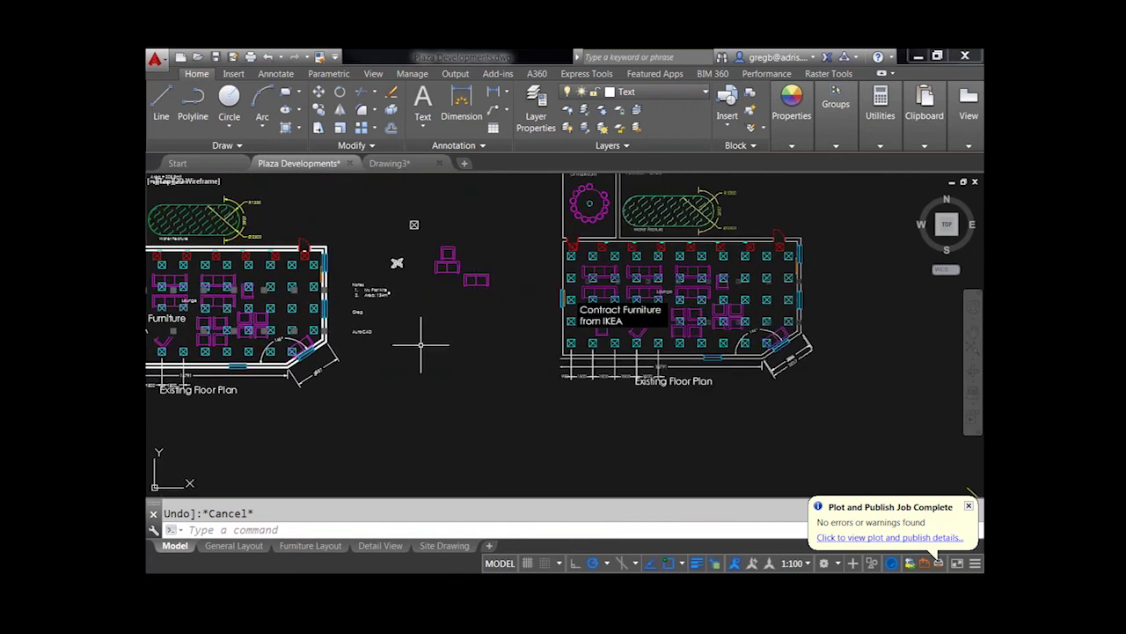